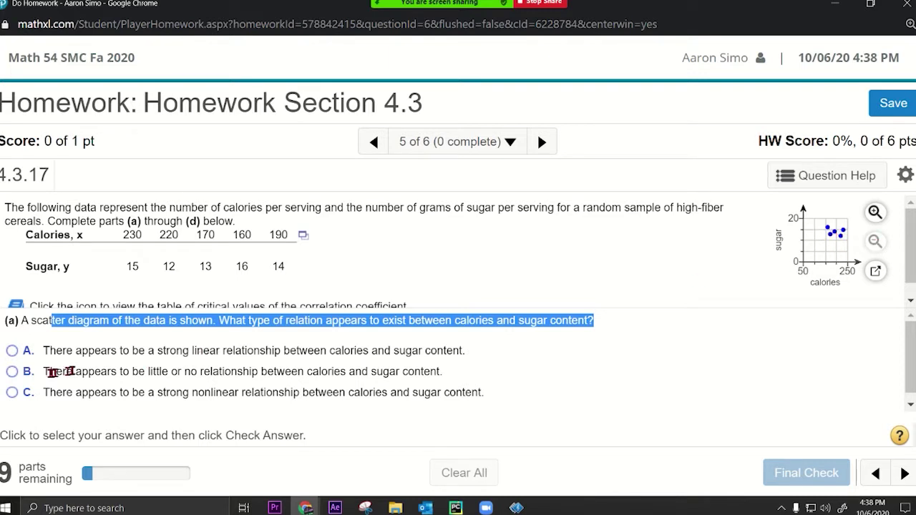
# Step: Answer part (a) with option B, little or no relationship between calories and sugar content, and submit it for checking
pyautogui.click(18, 376)
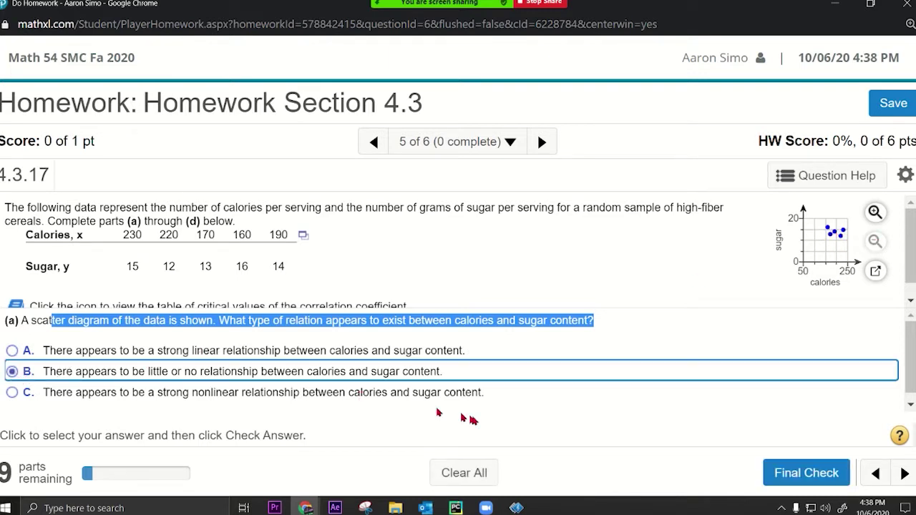
pyautogui.click(802, 468)
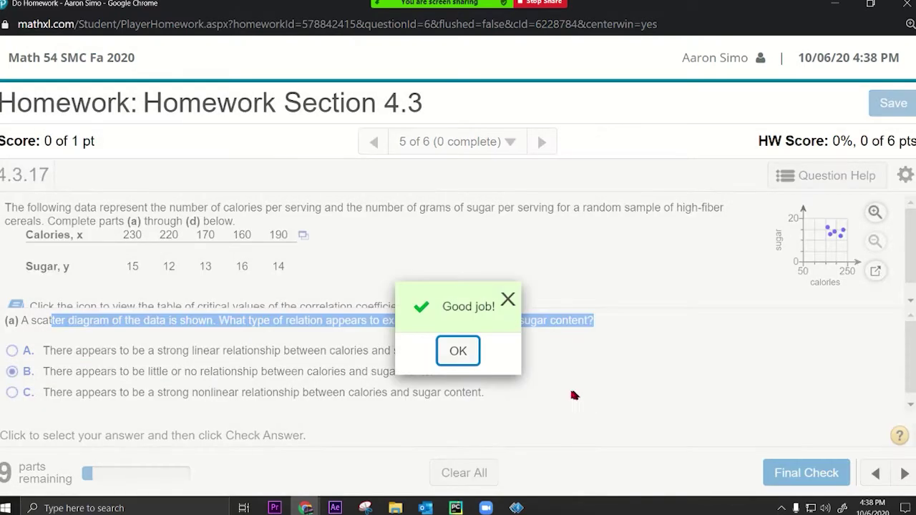
pyautogui.click(461, 352)
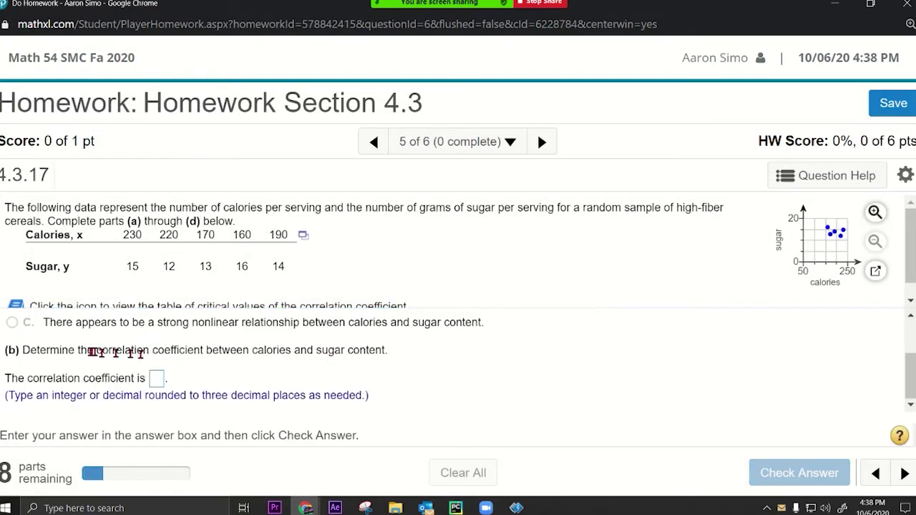
# Step: Open the calories and sugar data table from the correlation coefficient question in StatCrunch
pyautogui.moveTo(100, 350); pyautogui.dragTo(403, 350)
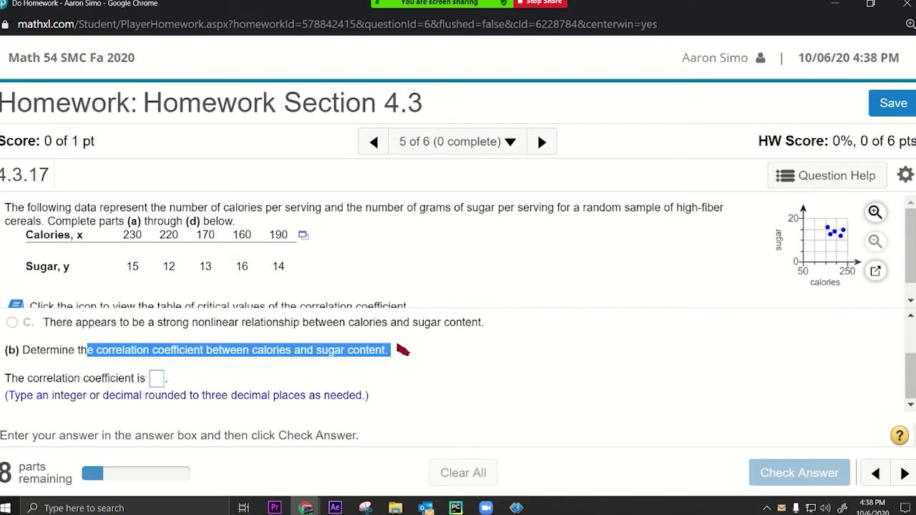
pyautogui.click(302, 237)
pyautogui.click(342, 260)
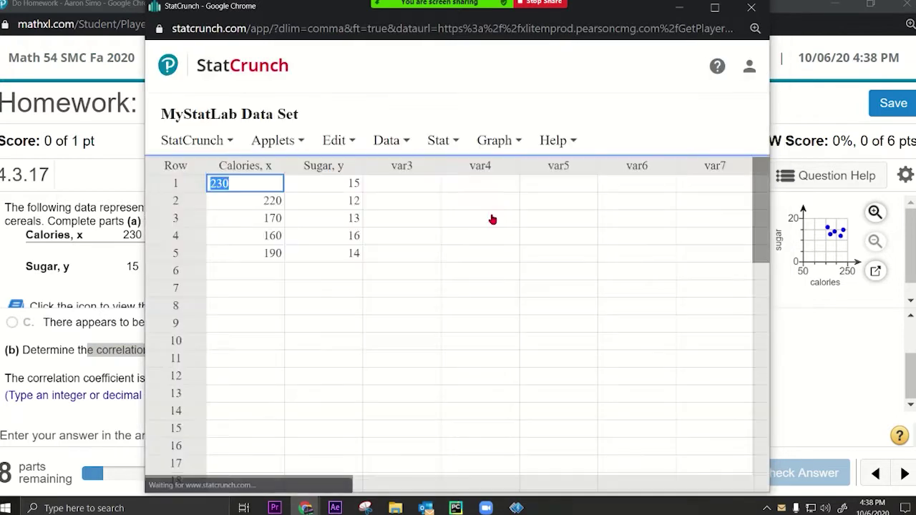
# Step: Compute a simple linear regression with Calories, x as the X variable and Sugar, y as the Y variable, and locate the correlation coefficient
pyautogui.click(445, 141)
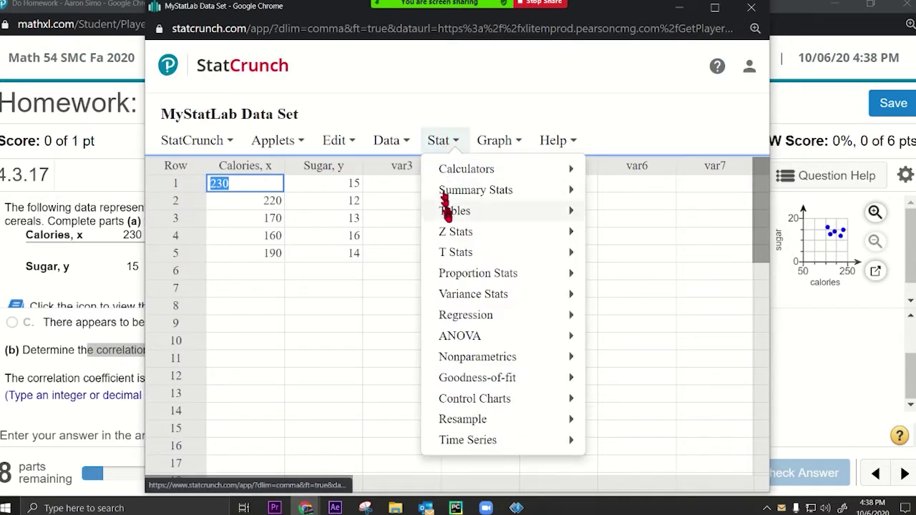
pyautogui.moveTo(460, 317)
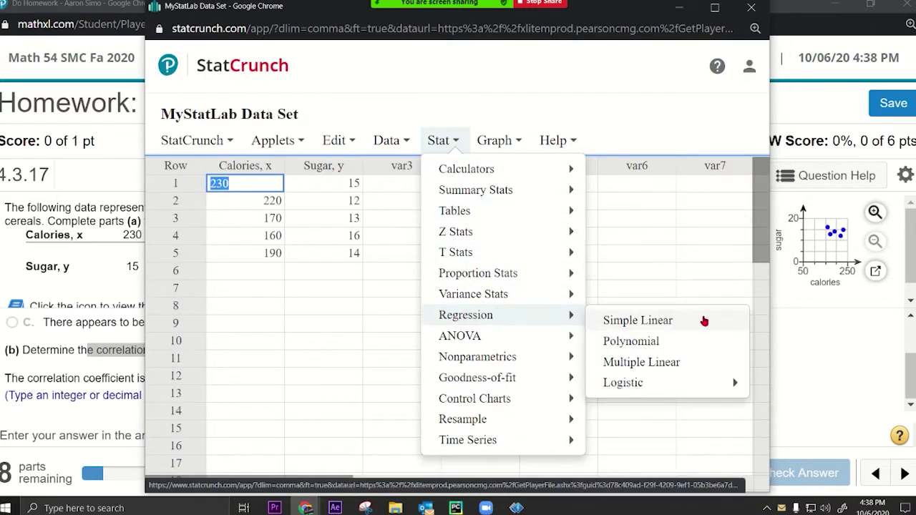
pyautogui.click(704, 321)
pyautogui.click(272, 108)
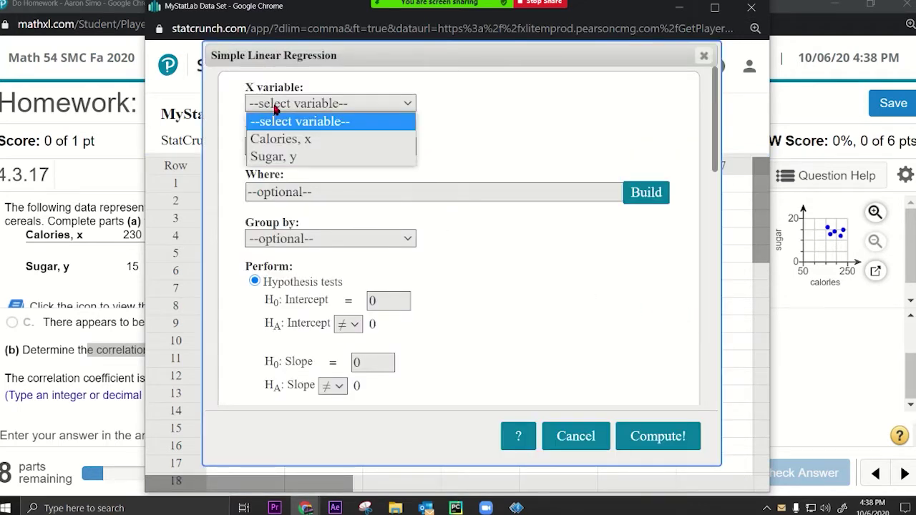
pyautogui.click(281, 139)
pyautogui.click(283, 147)
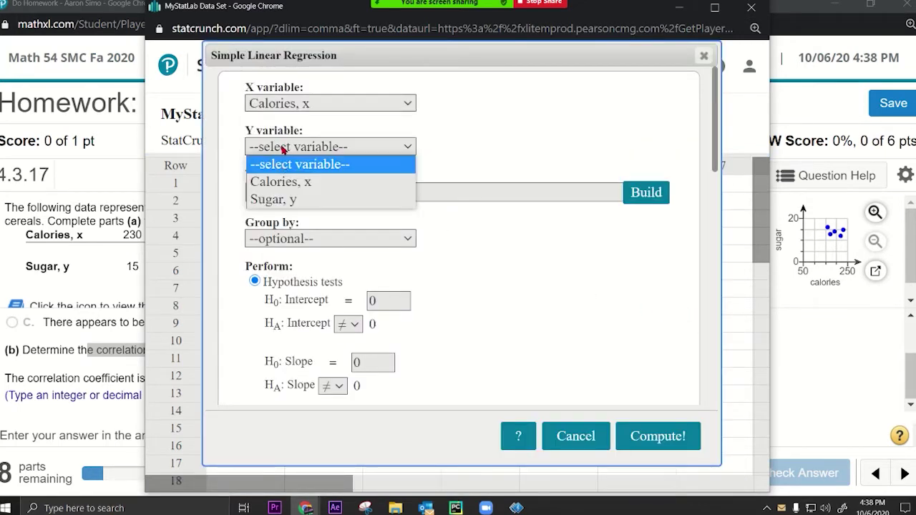
pyautogui.click(283, 199)
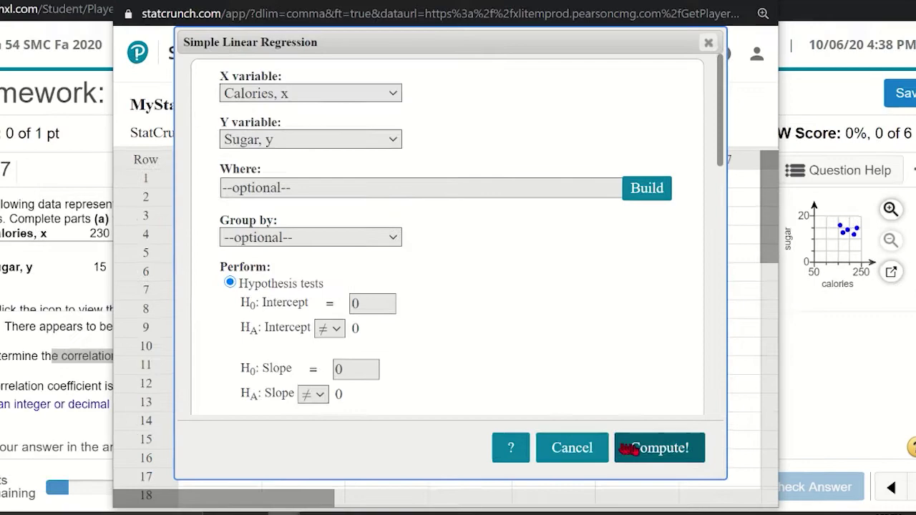
pyautogui.click(633, 437)
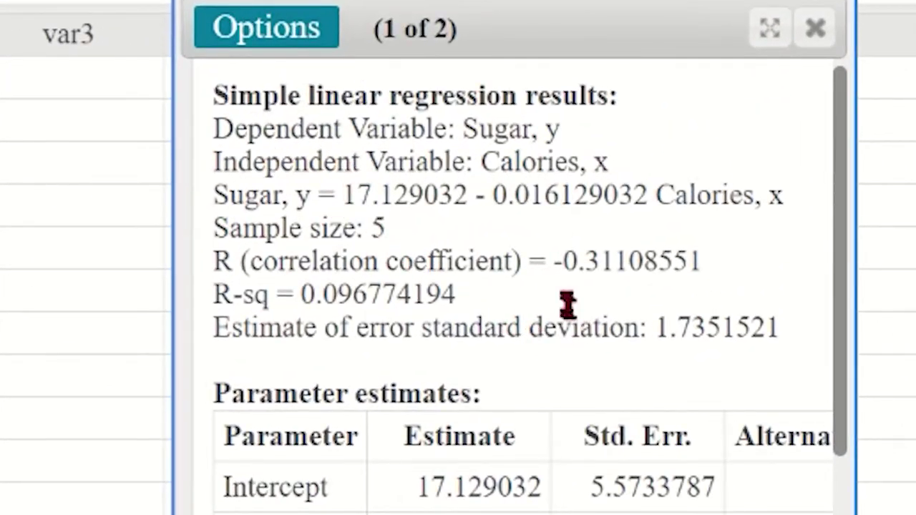
pyautogui.moveTo(554, 260); pyautogui.dragTo(624, 259)
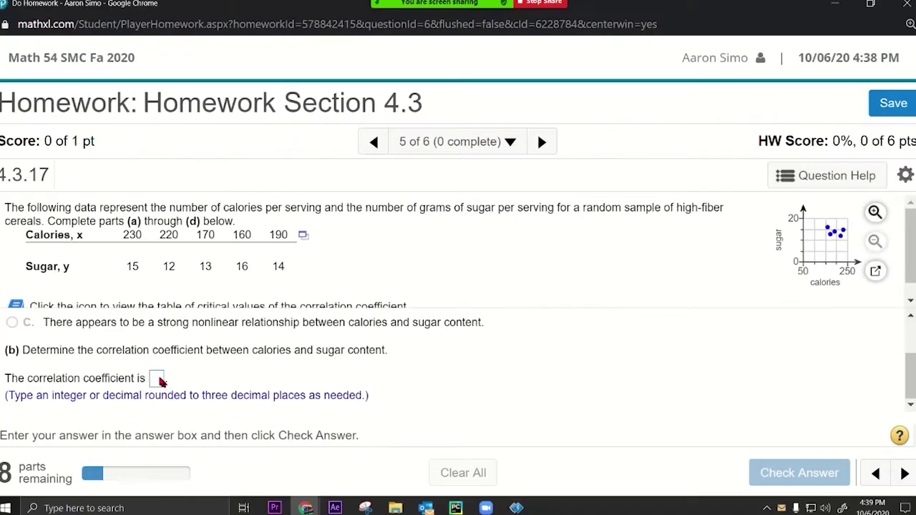
# Step: Enter -.311 as the correlation coefficient in part (b) and submit it for checking
pyautogui.click(159, 380)
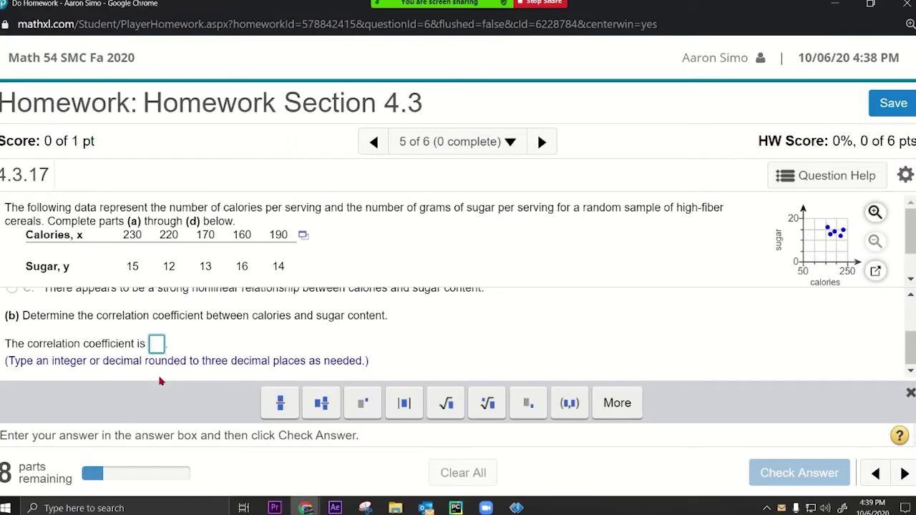
pyautogui.write('-.311')
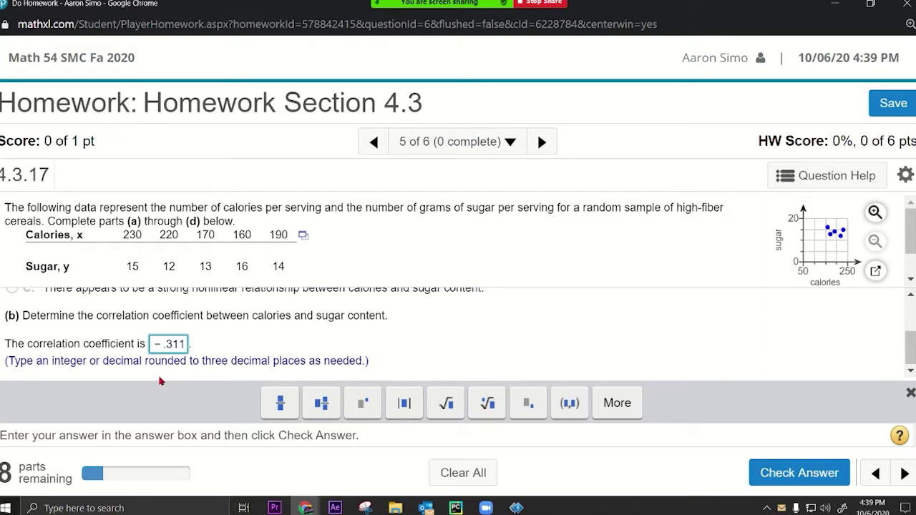
pyautogui.press('Return')
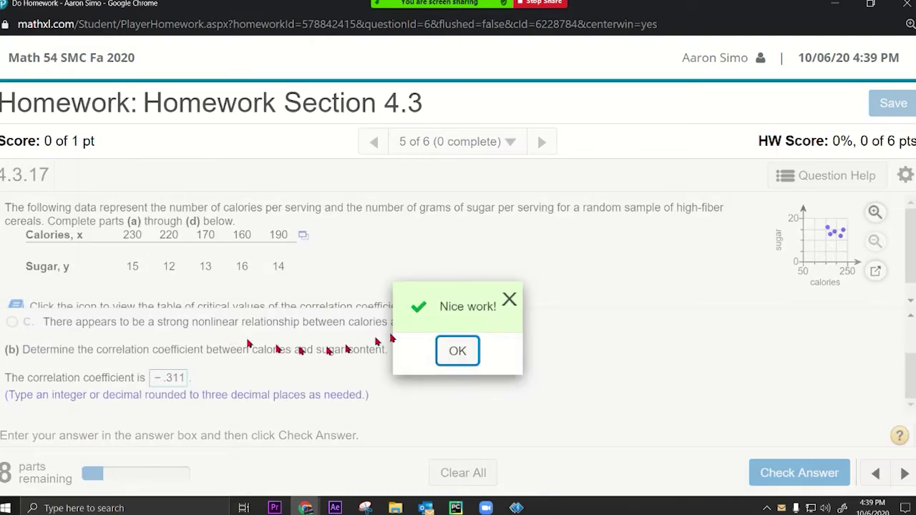
pyautogui.click(443, 350)
# Step: Look up the critical value for n = 5 in the table of critical values of the correlation coefficient
pyautogui.moveTo(76, 367); pyautogui.dragTo(517, 368)
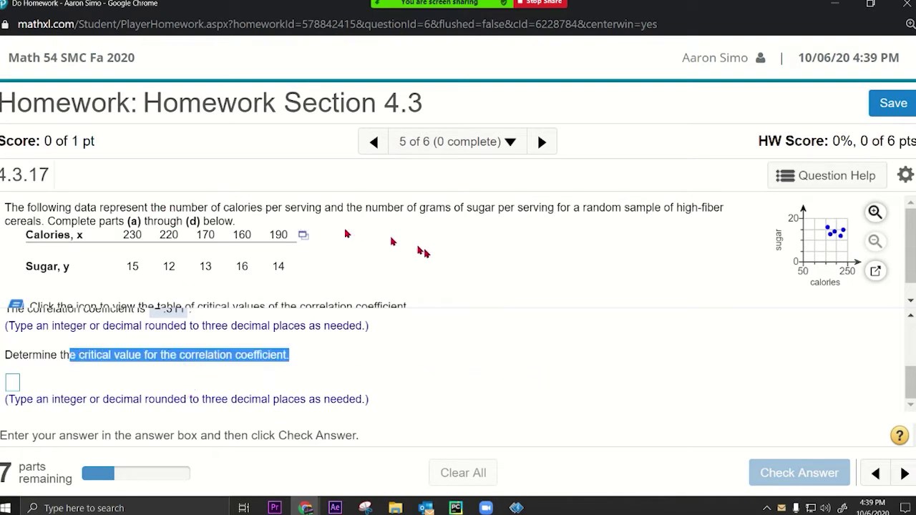
pyautogui.click(16, 308)
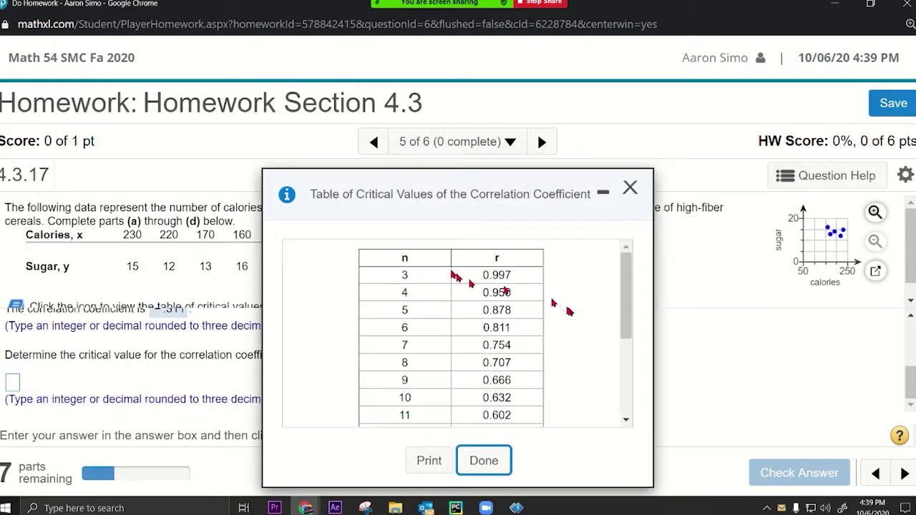
pyautogui.moveTo(382, 184); pyautogui.dragTo(577, 177)
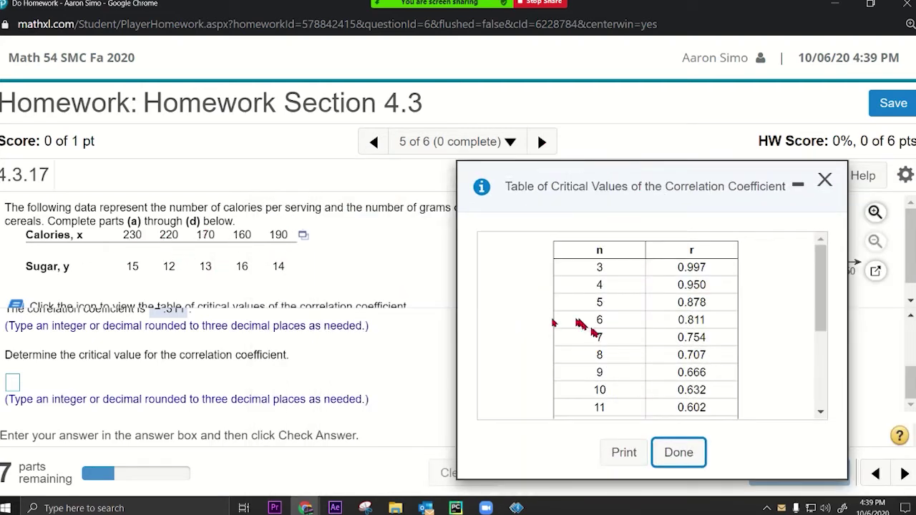
pyautogui.moveTo(668, 303); pyautogui.dragTo(687, 303)
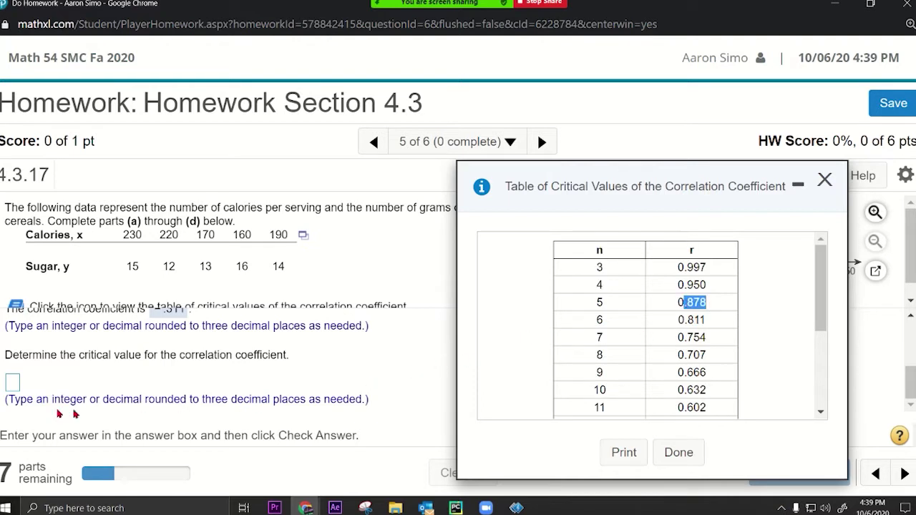
# Step: Enter .878 as the critical value for the correlation coefficient, submit it for checking, and close the critical values table
pyautogui.click(10, 385)
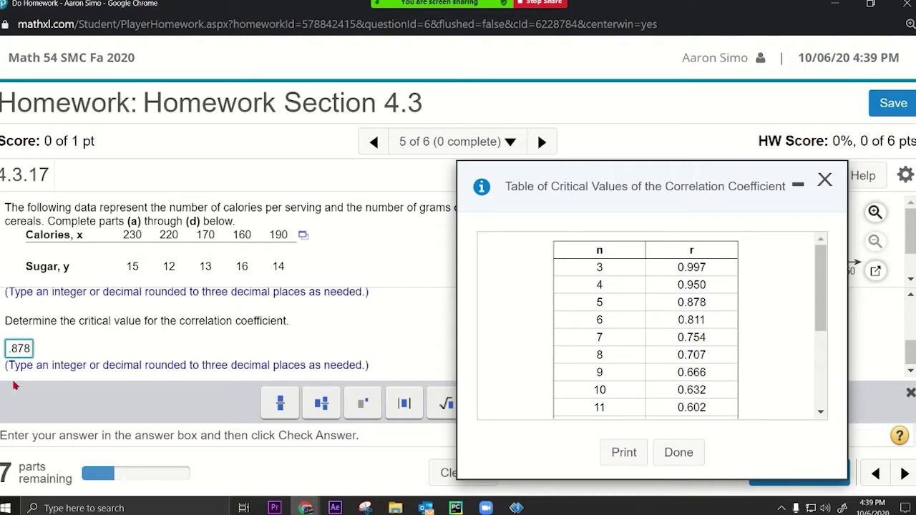
pyautogui.press('Return')
pyautogui.click(465, 351)
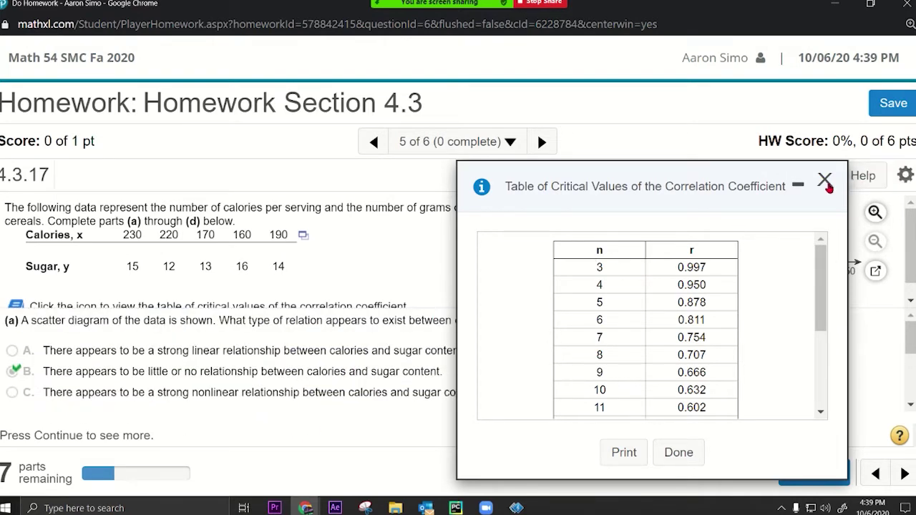
pyautogui.click(825, 180)
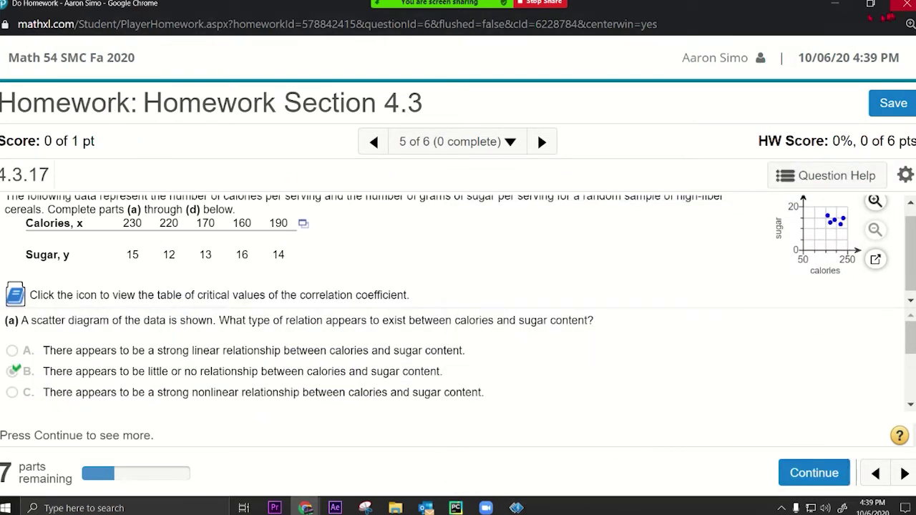
# Step: Leave the Section 4.3 homework and open Question 6 of Homework Section 4.2 from the assignments list
pyautogui.click(905, 4)
pyautogui.click(540, 104)
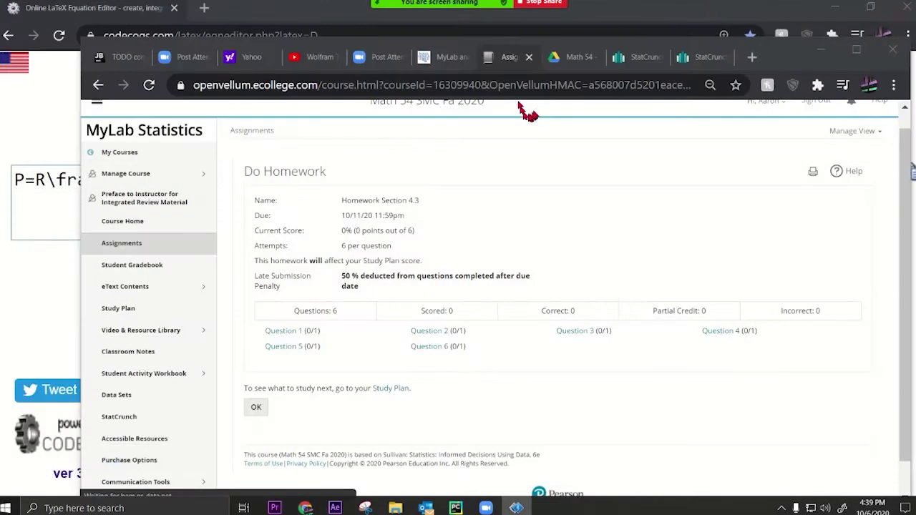
pyautogui.click(126, 256)
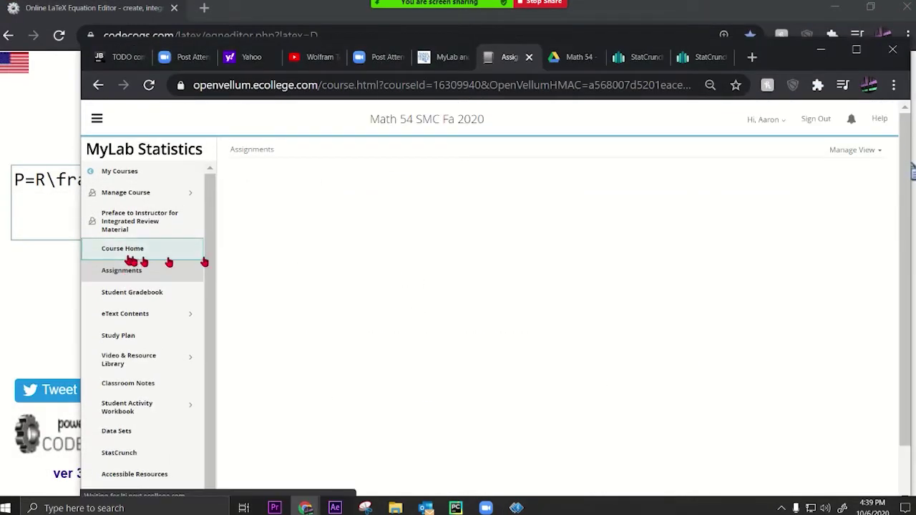
pyautogui.scroll(-5, 399, 401)
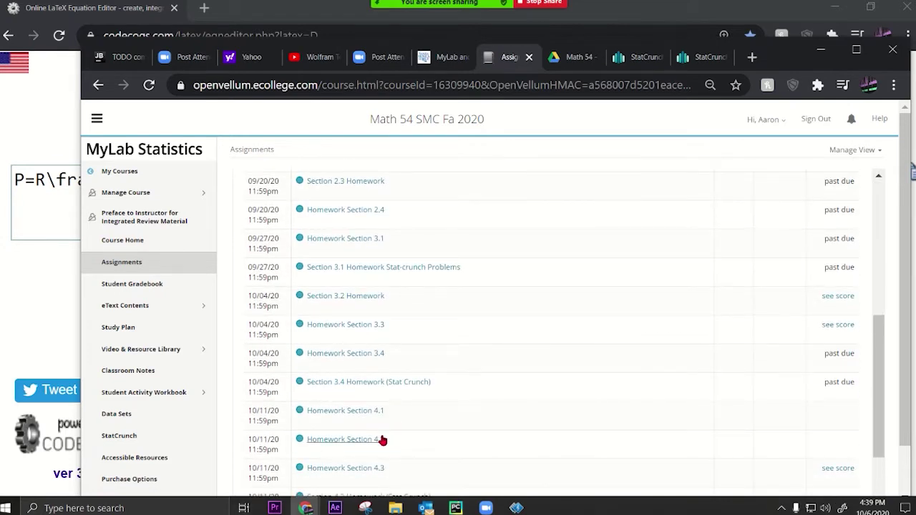
pyautogui.click(381, 439)
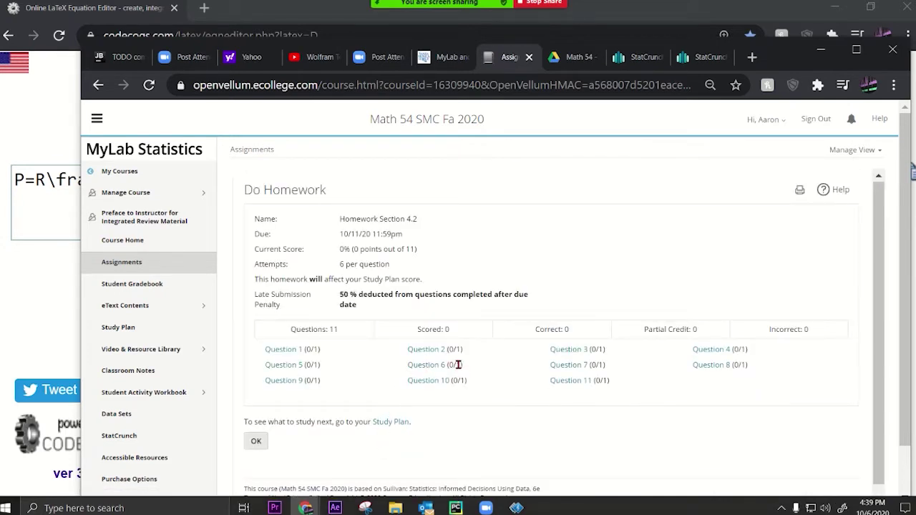
pyautogui.click(426, 367)
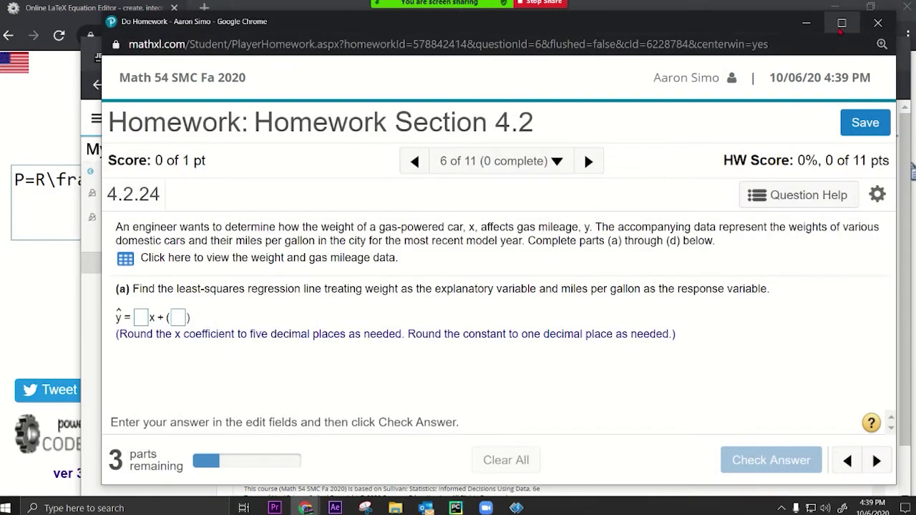
# Step: Maximize the homework window and enlarge the page to 175%
pyautogui.click(841, 23)
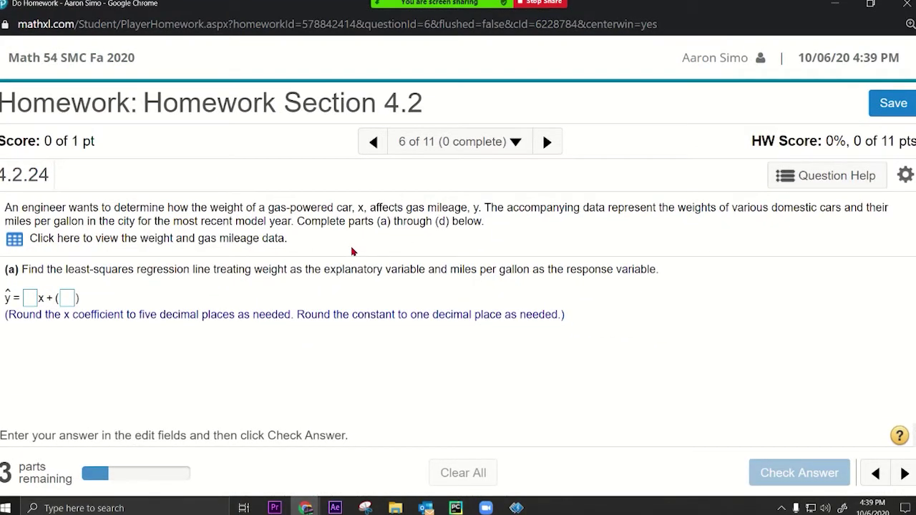
pyautogui.hotkey('ctrl', '+')
pyautogui.hotkey('ctrl', '+')
pyautogui.hotkey('ctrl', '+')
pyautogui.hotkey('ctrl', '+')
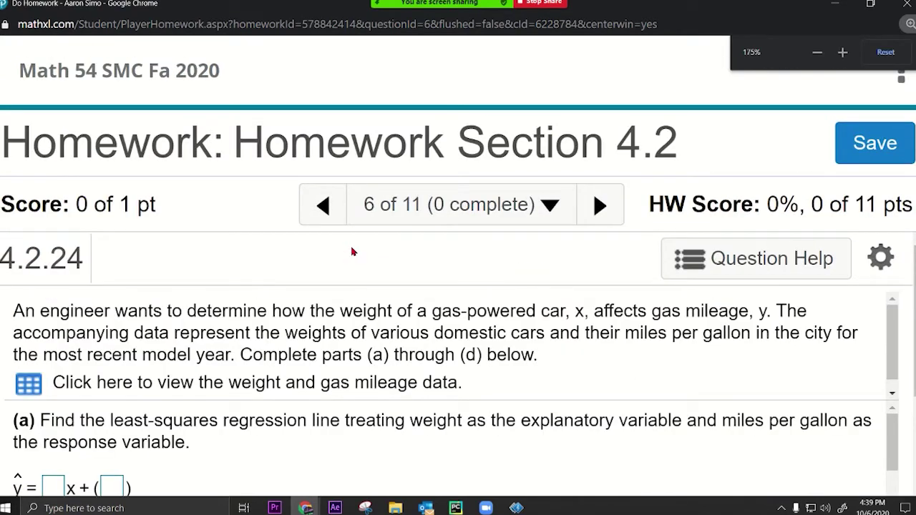
# Step: Read the problem statement on car weight x, gas mileage y and the accompanying data, highlighting its key phrases
pyautogui.moveTo(256, 315); pyautogui.dragTo(555, 302)
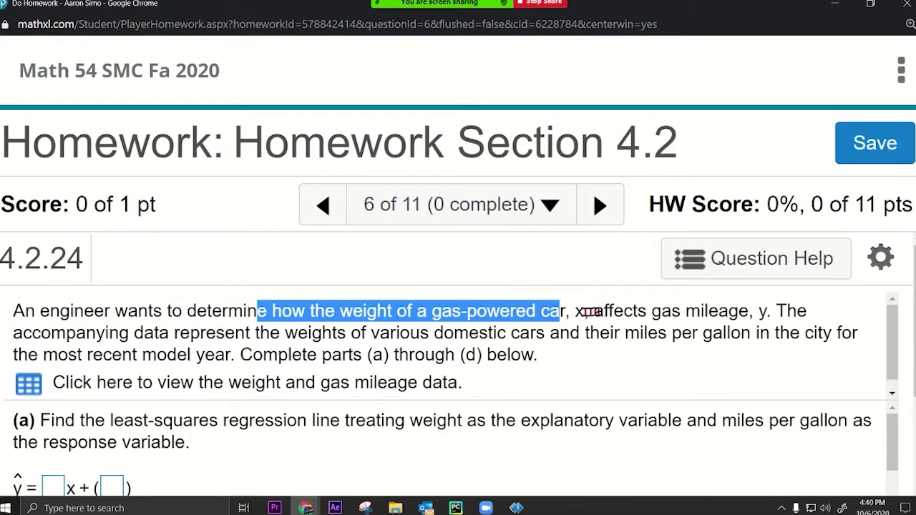
pyautogui.moveTo(603, 312); pyautogui.dragTo(771, 313)
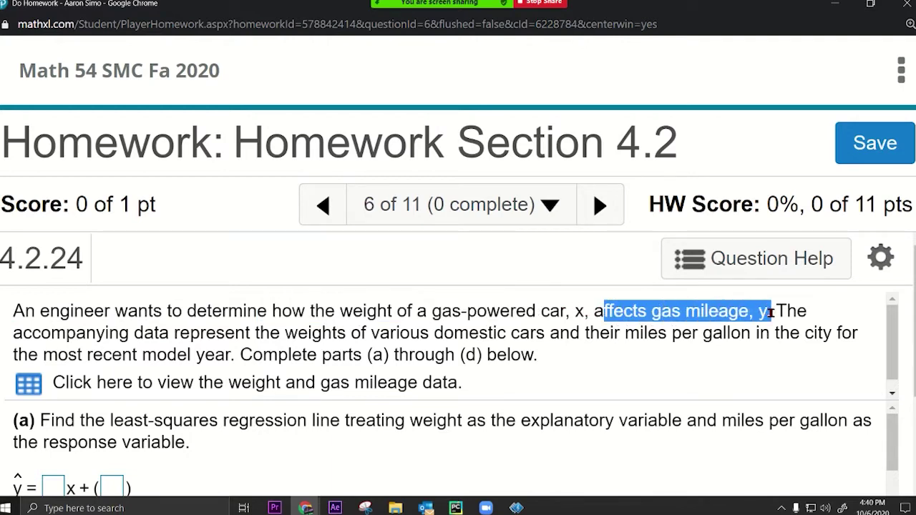
pyautogui.click(585, 317)
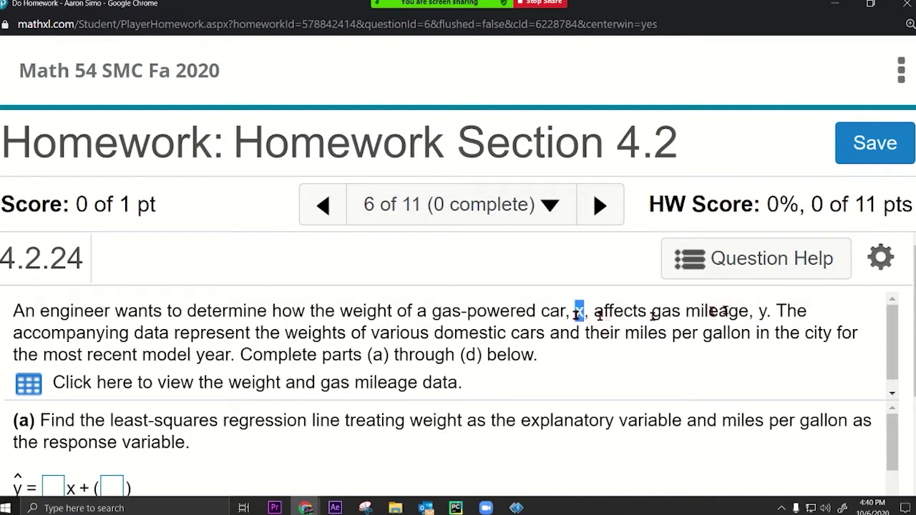
pyautogui.doubleClick(764, 309)
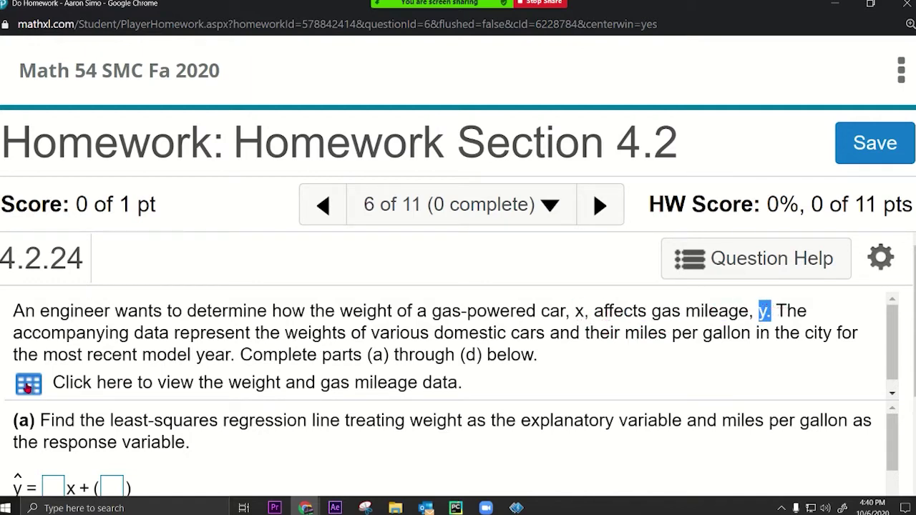
pyautogui.moveTo(74, 333); pyautogui.dragTo(255, 356)
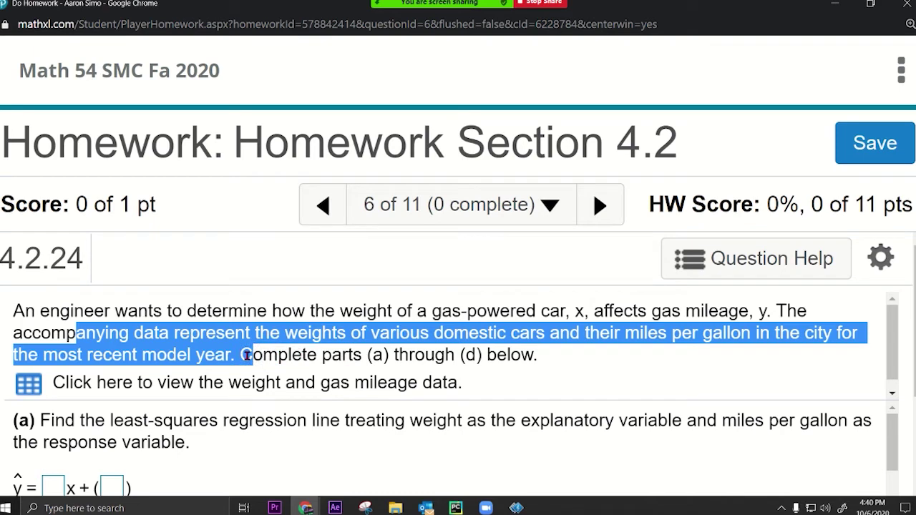
pyautogui.scroll(-1, 286, 356)
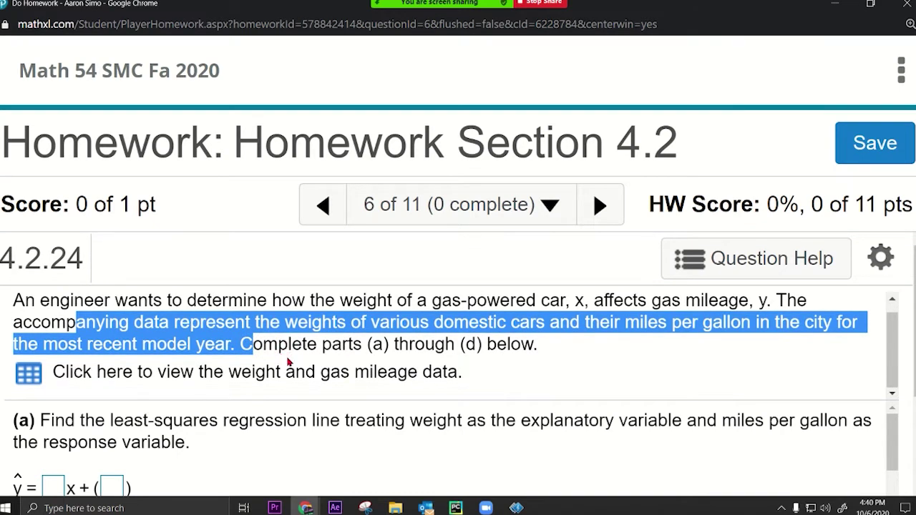
# Step: Read part (a) on the least-squares regression line, including the rounding instructions for the coefficient and constant
pyautogui.scroll(-2, 93, 408)
pyautogui.moveTo(124, 398); pyautogui.dragTo(245, 413)
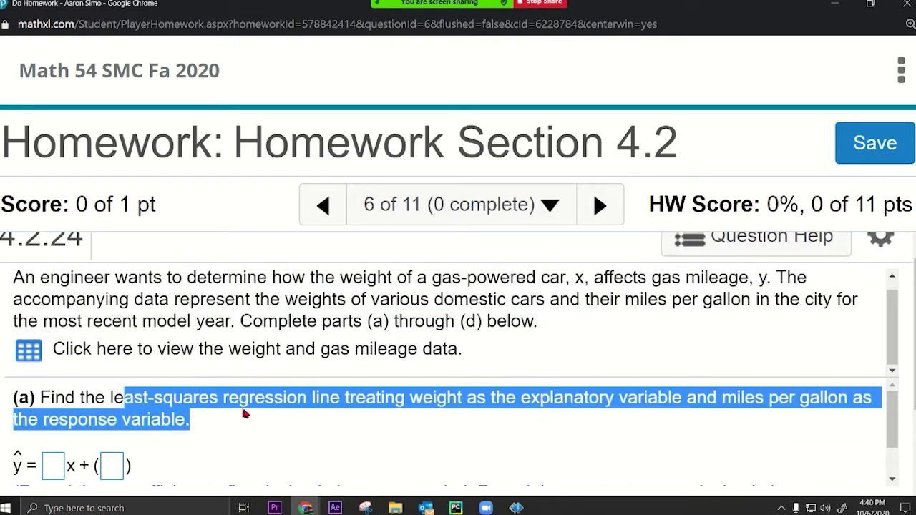
pyautogui.scroll(-2, 261, 403)
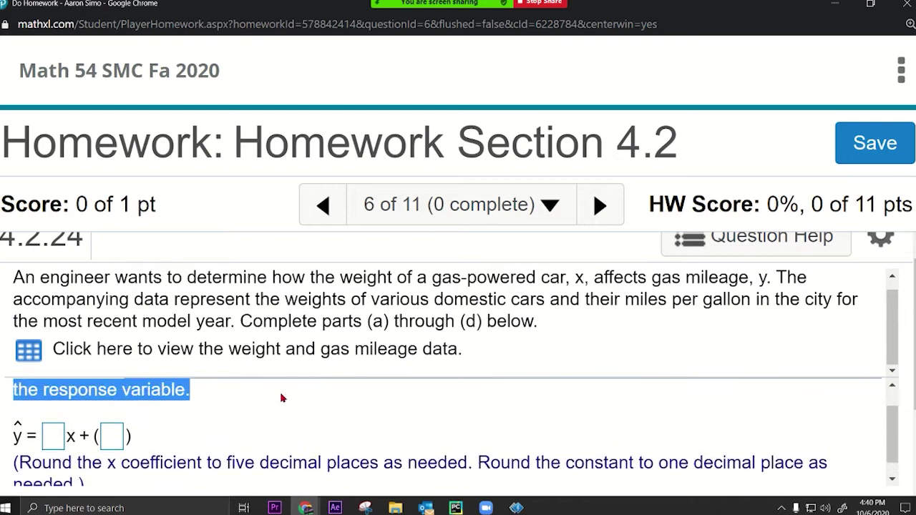
pyautogui.scroll(3, 537, 389)
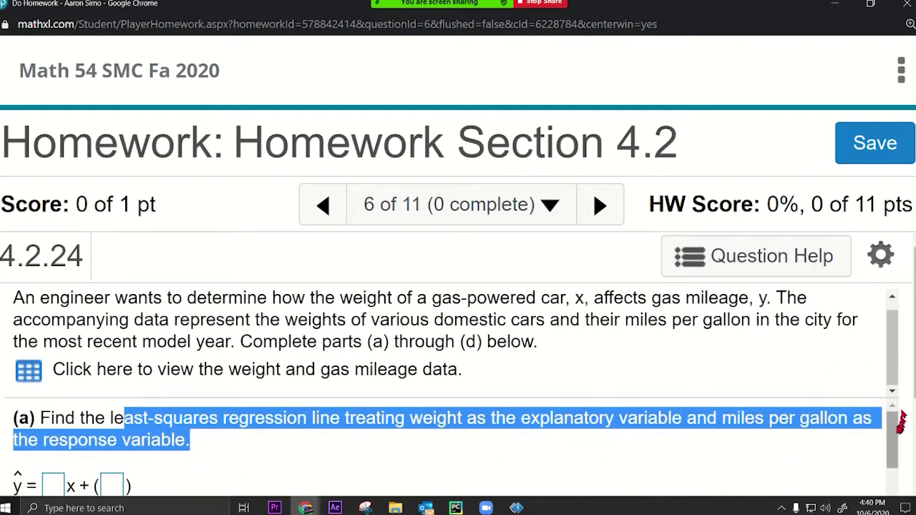
pyautogui.scroll(-1, 892, 432)
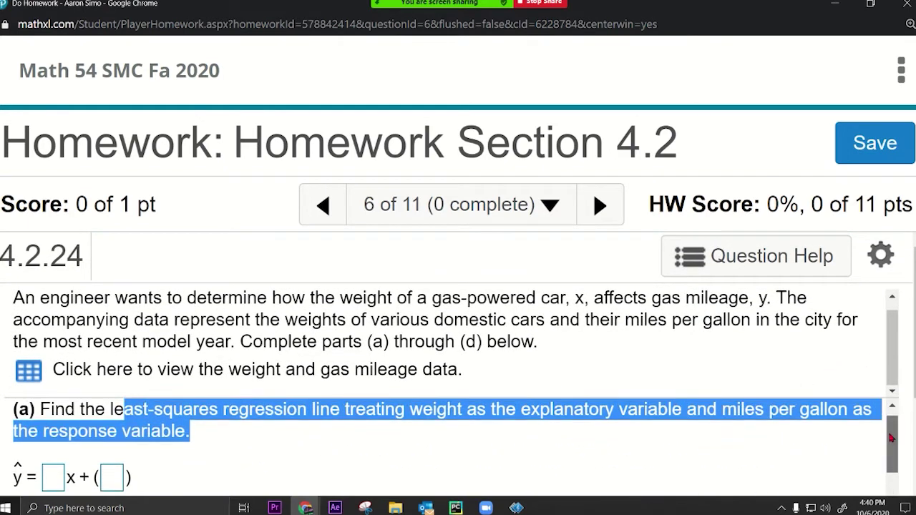
pyautogui.scroll(-3, 893, 428)
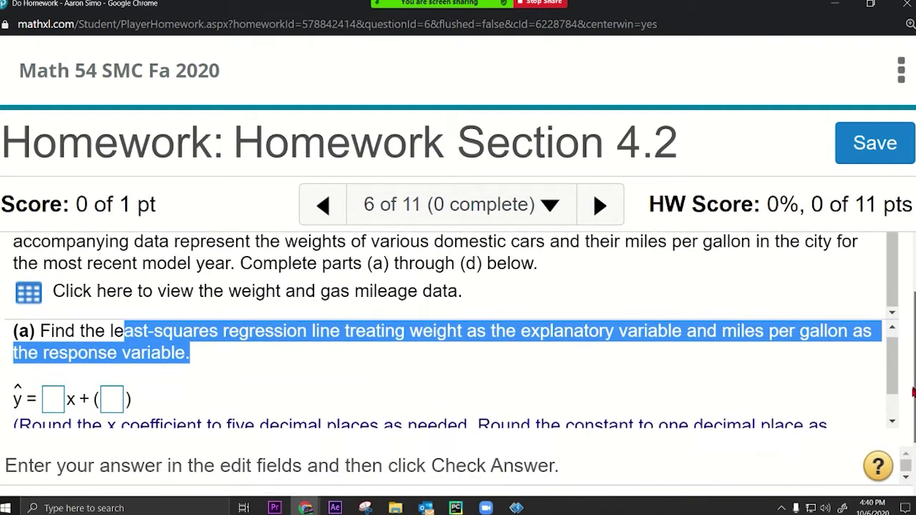
# Step: Open the weight and gas mileage data table, reduce the page zoom to 125%, and load the data into StatCrunch
pyautogui.click(40, 296)
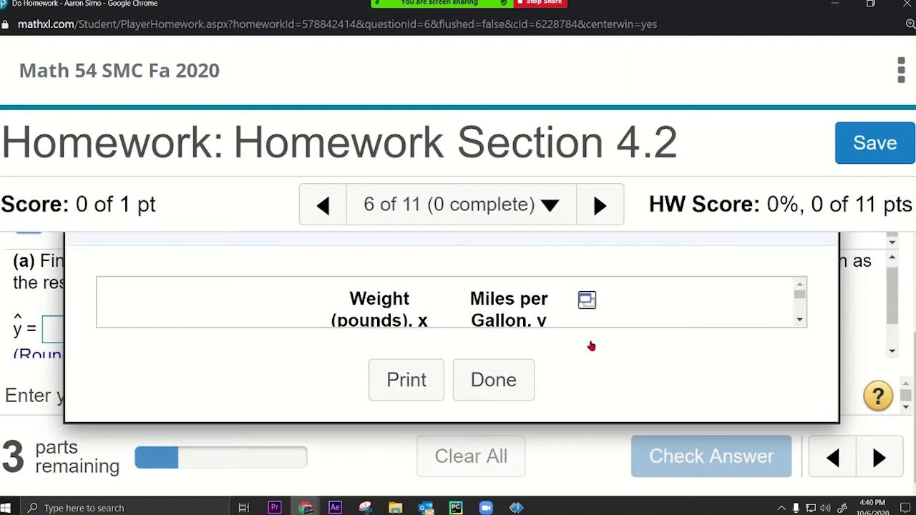
pyautogui.hotkey('ctrl', '-')
pyautogui.hotkey('ctrl', '-')
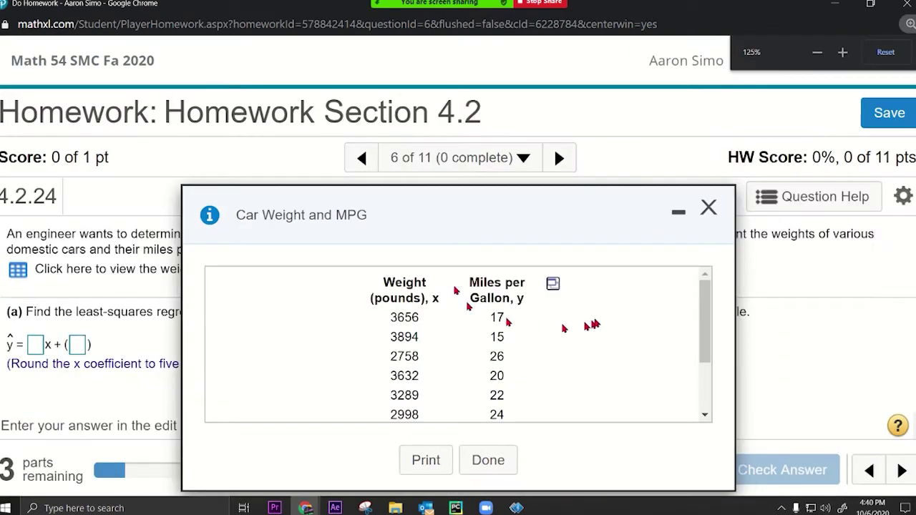
pyautogui.click(553, 284)
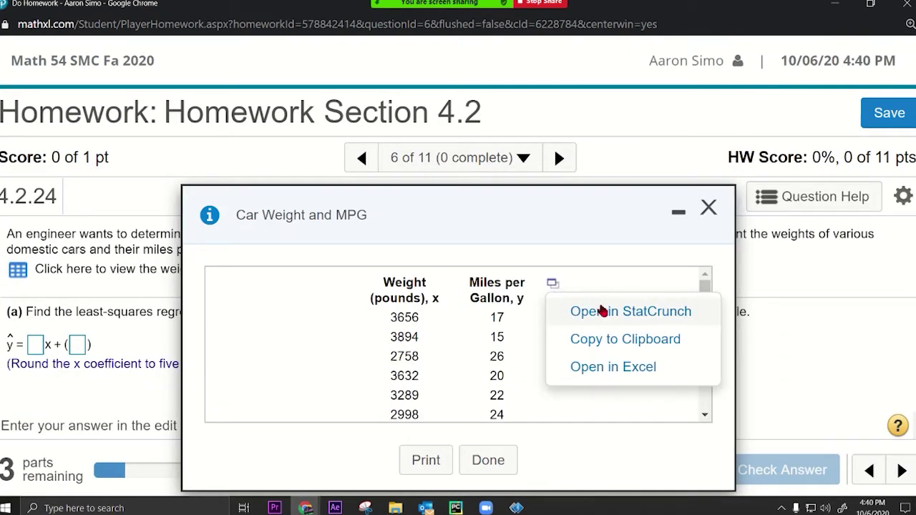
pyautogui.click(601, 311)
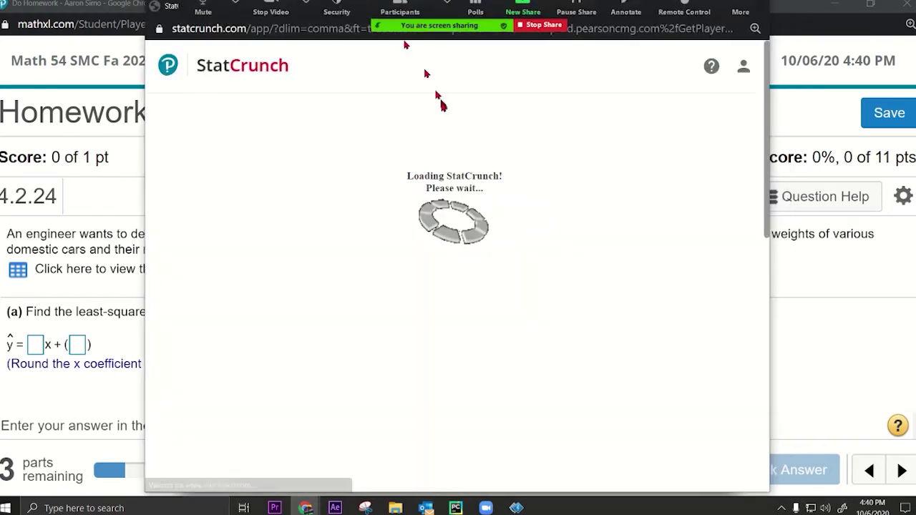
pyautogui.click(493, 140)
pyautogui.click(440, 140)
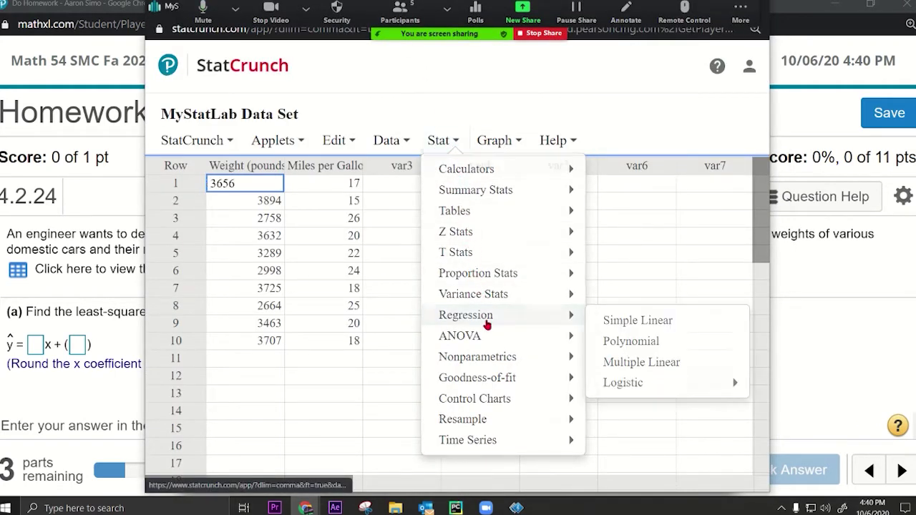
pyautogui.click(544, 313)
pyautogui.click(450, 140)
pyautogui.click(450, 140)
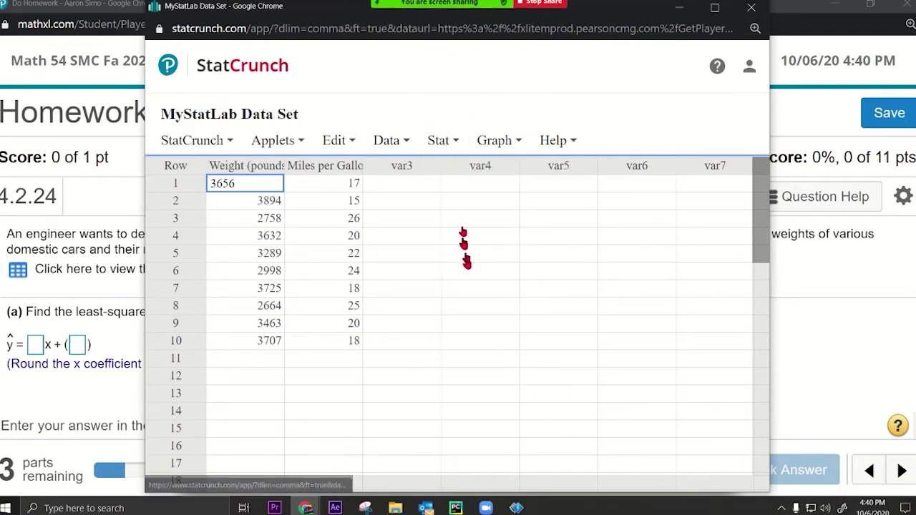
# Step: Compute a simple linear regression with Weight (pounds), x as the X variable and Miles per Gallon, y as the Y variable
pyautogui.click(447, 147)
pyautogui.moveTo(541, 322)
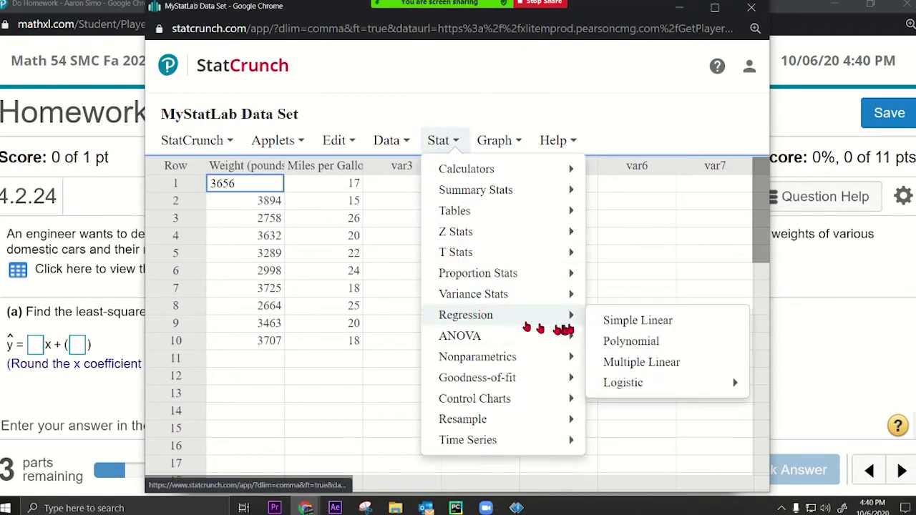
pyautogui.click(612, 318)
pyautogui.click(314, 106)
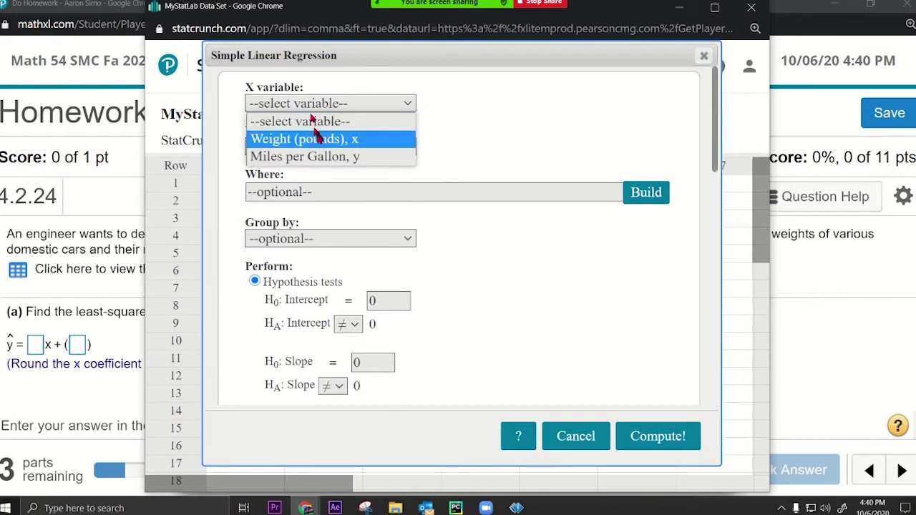
pyautogui.click(325, 137)
pyautogui.click(317, 146)
pyautogui.click(317, 197)
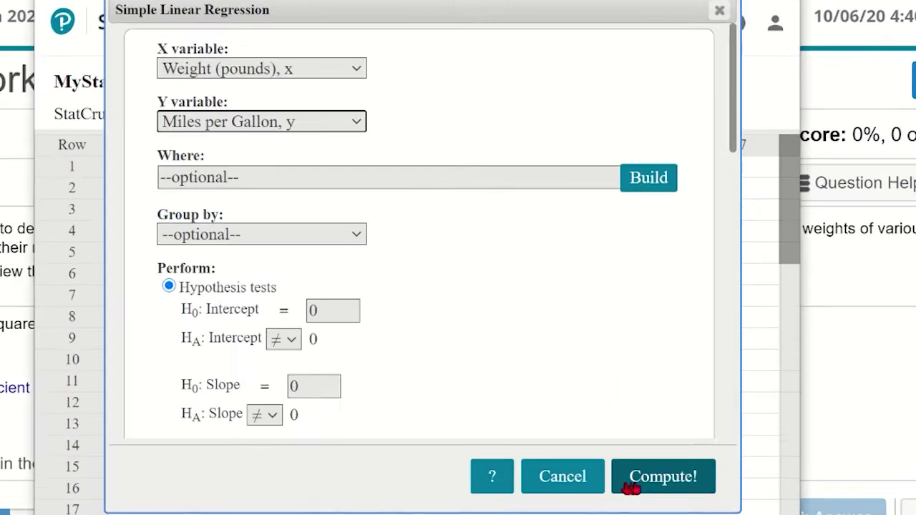
pyautogui.click(632, 445)
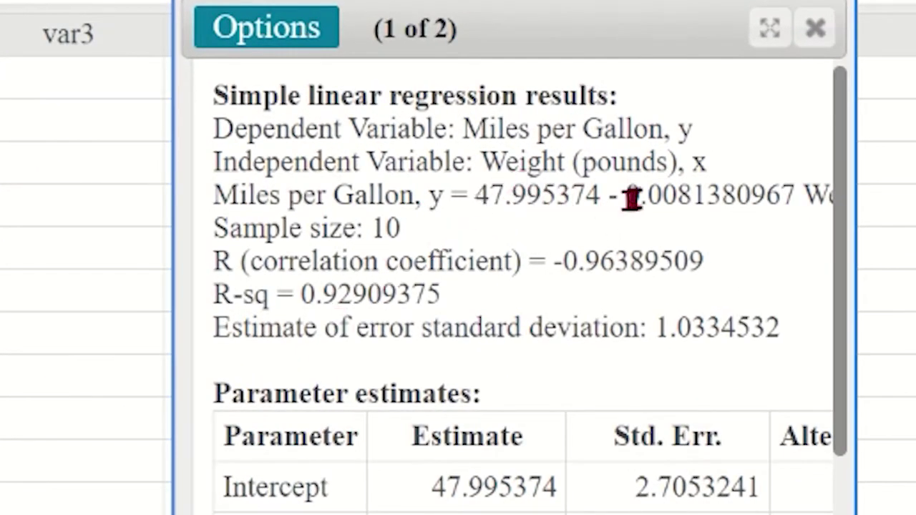
# Step: Widen the regression results window and examine the full regression equation, highlighting its slope, x variable and intercept
pyautogui.moveTo(850, 144); pyautogui.dragTo(915, 147)
pyautogui.moveTo(808, 22); pyautogui.dragTo(626, 32)
pyautogui.moveTo(797, 201); pyautogui.dragTo(36, 198)
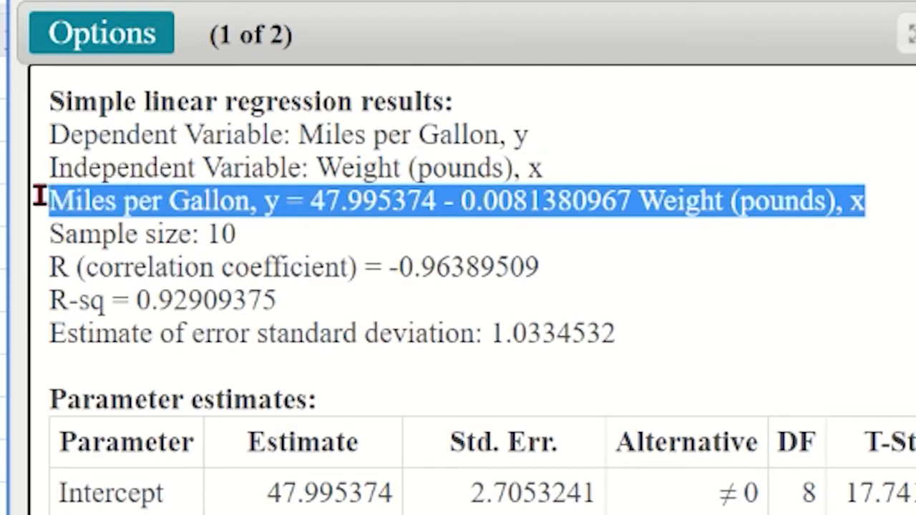
pyautogui.click(477, 231)
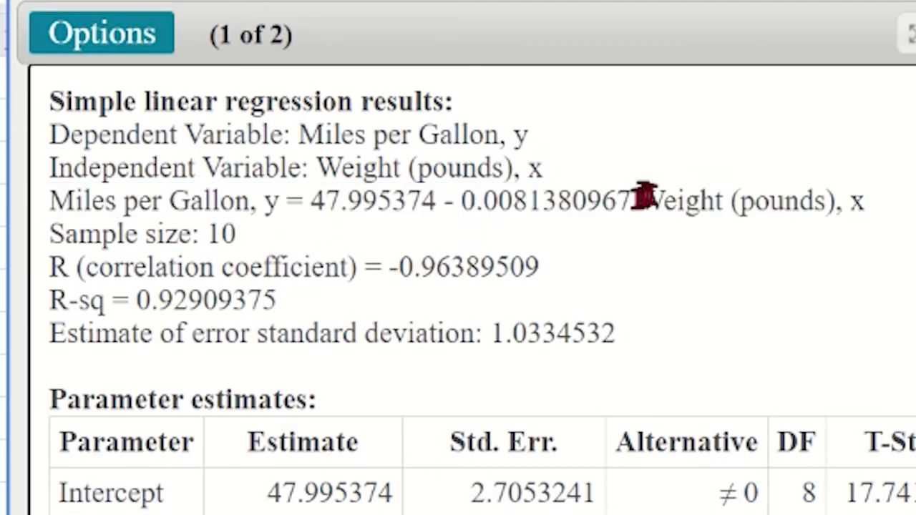
pyautogui.moveTo(632, 201); pyautogui.dragTo(462, 200)
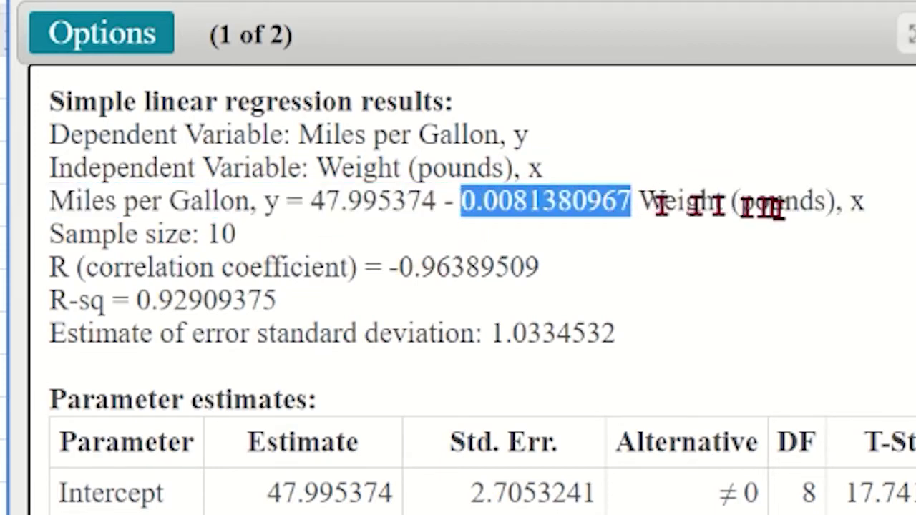
pyautogui.moveTo(848, 202); pyautogui.dragTo(877, 204)
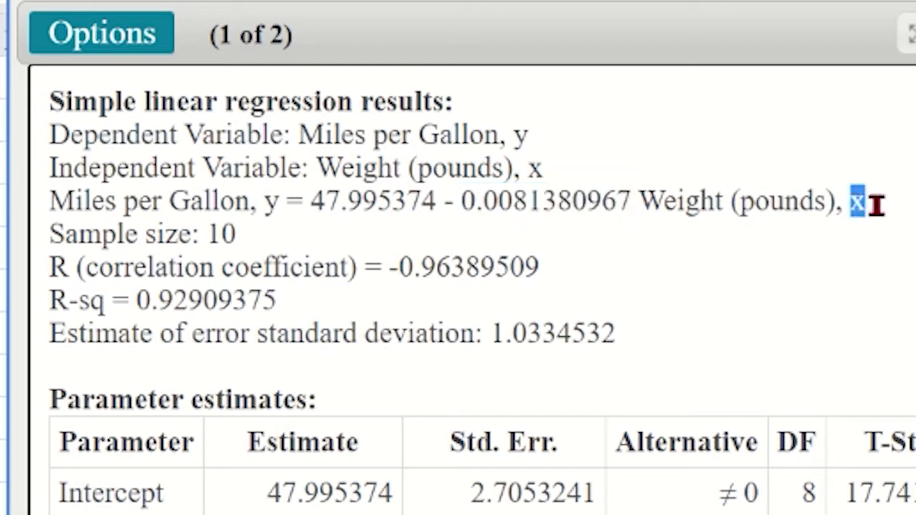
pyautogui.moveTo(497, 202); pyautogui.dragTo(739, 201)
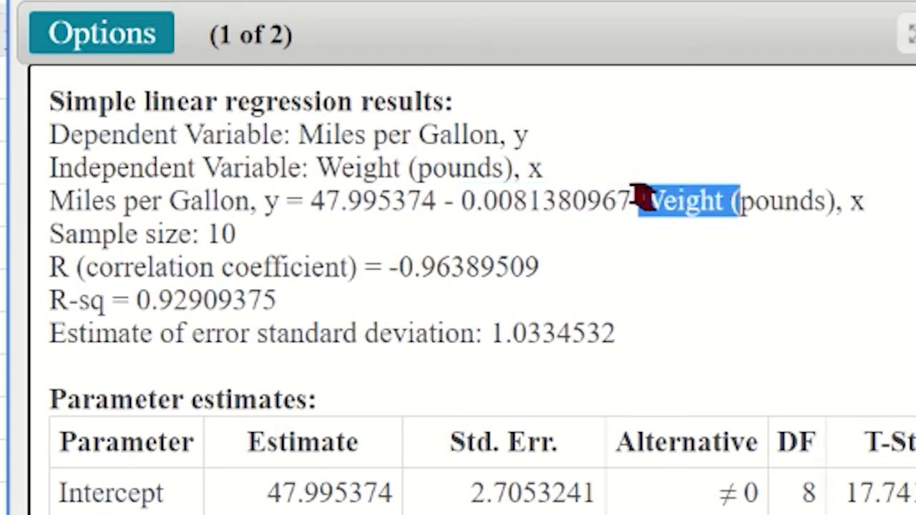
pyautogui.moveTo(498, 202); pyautogui.dragTo(599, 221)
pyautogui.click(344, 201)
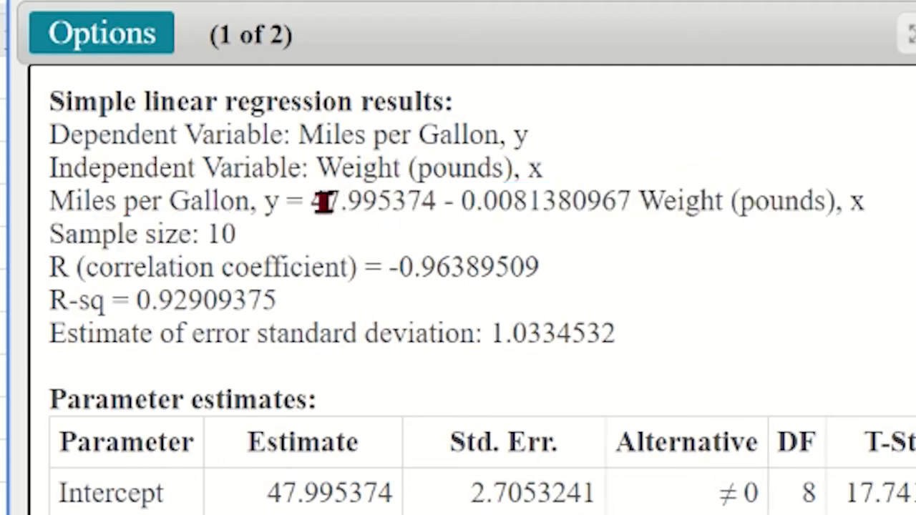
pyautogui.moveTo(324, 201); pyautogui.dragTo(443, 196)
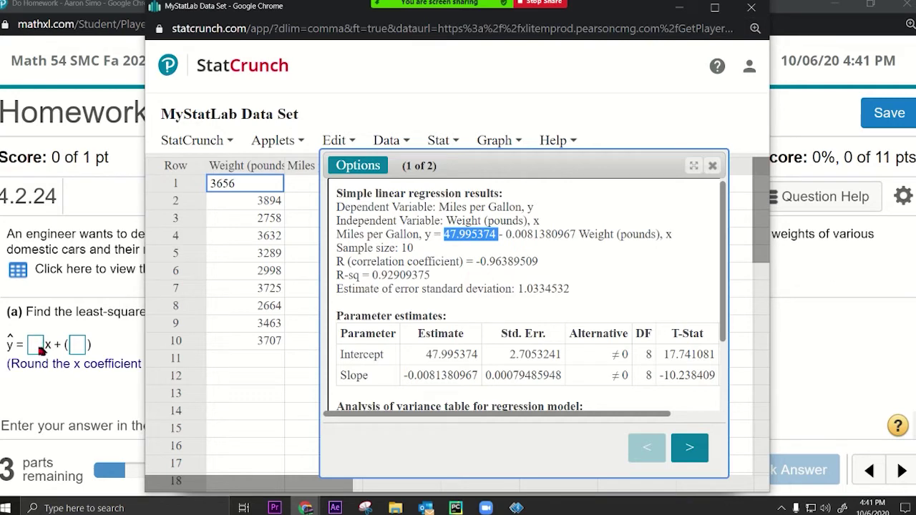
# Step: Restore and narrow the homework window so StatCrunch shows beside it, and close the Car Weight and MPG data table
pyautogui.click(78, 347)
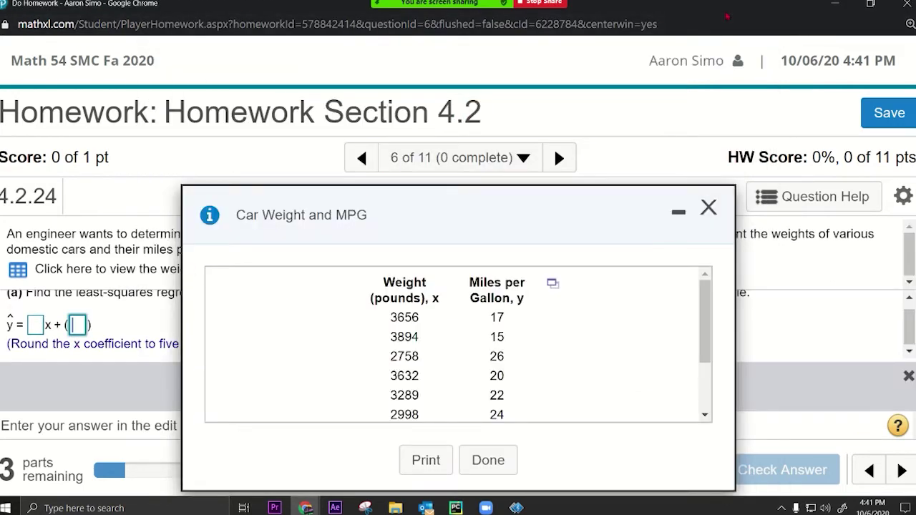
pyautogui.moveTo(279, 195); pyautogui.dragTo(463, 187)
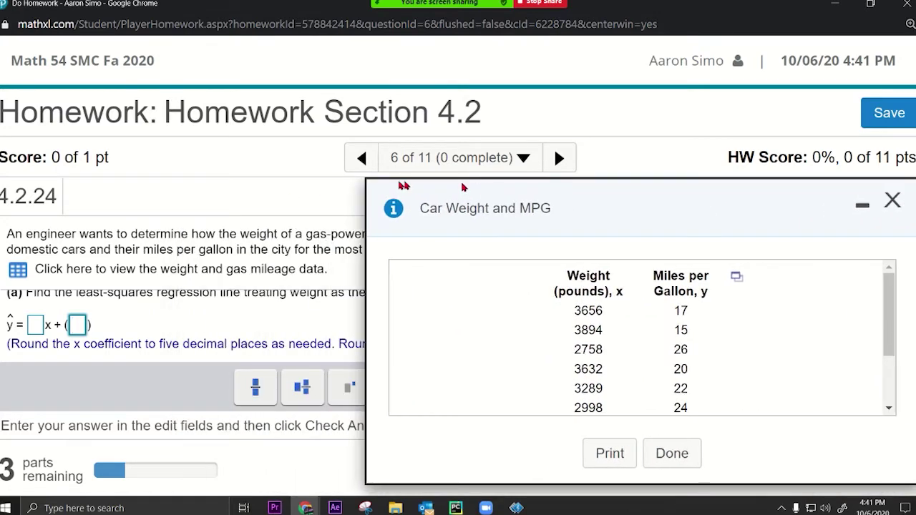
pyautogui.press('super+Down')
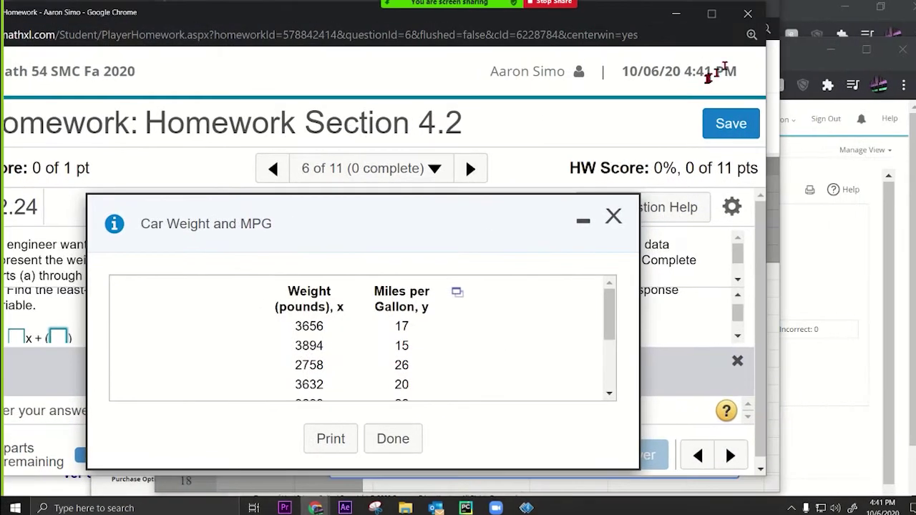
pyautogui.moveTo(764, 136); pyautogui.dragTo(503, 132)
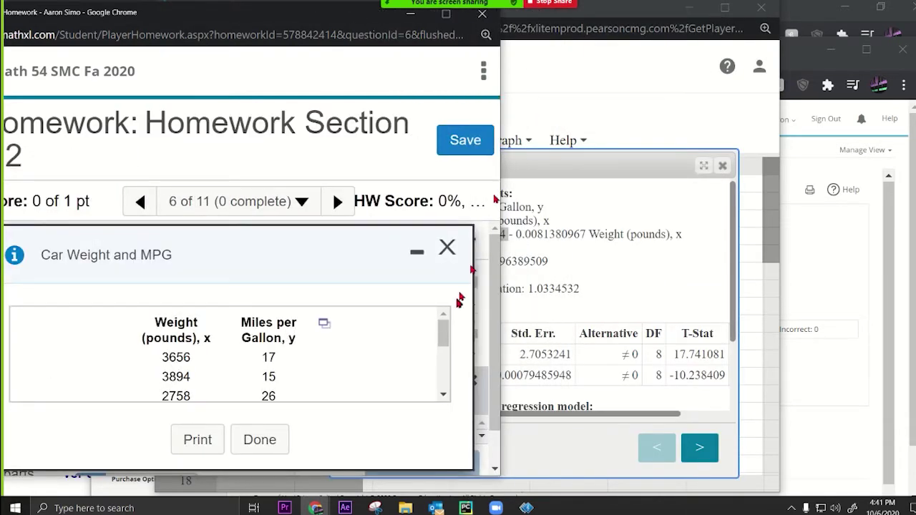
pyautogui.click(448, 256)
# Step: Copy the intercept 47.995374 from the regression results into the constant field of part (a) and shorten it to 47.99537
pyautogui.click(583, 164)
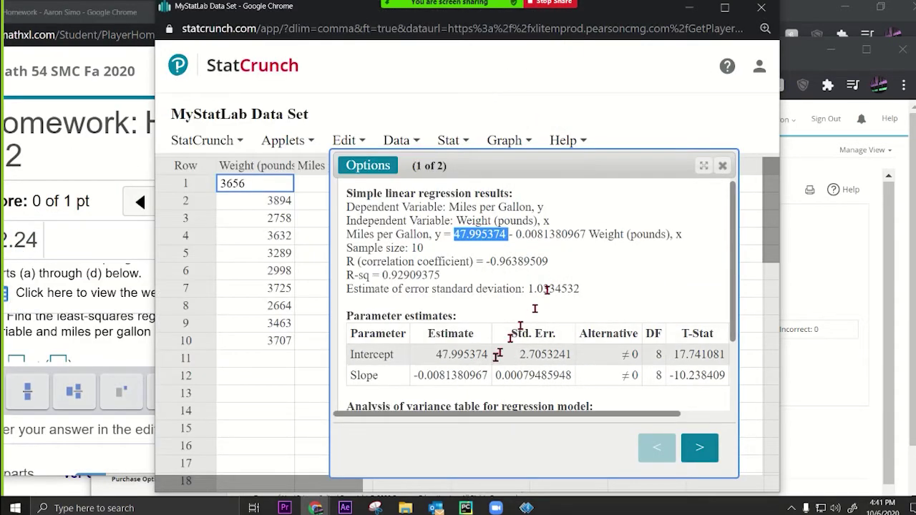
pyautogui.rightClick(475, 239)
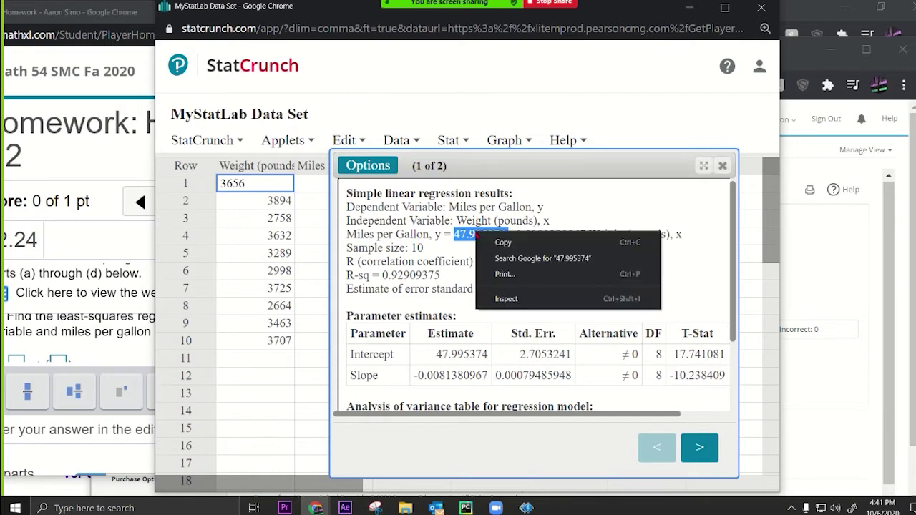
pyautogui.click(493, 242)
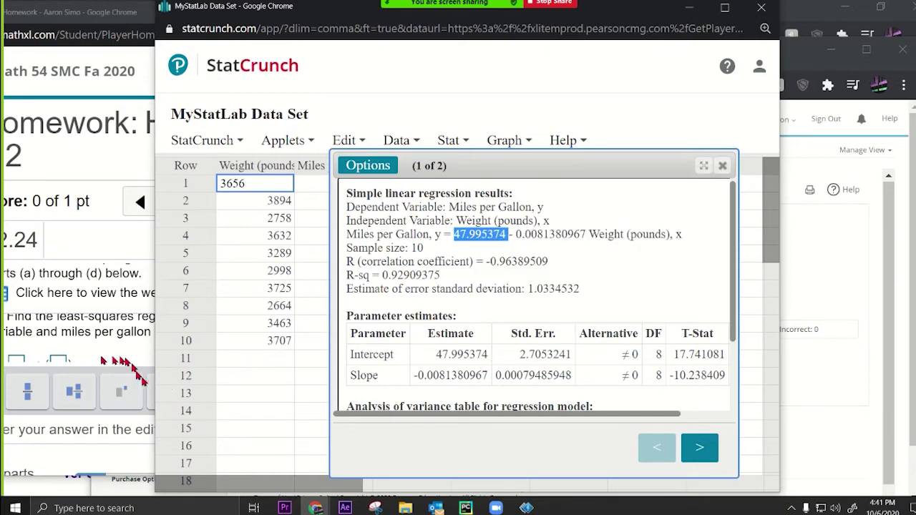
pyautogui.click(13, 358)
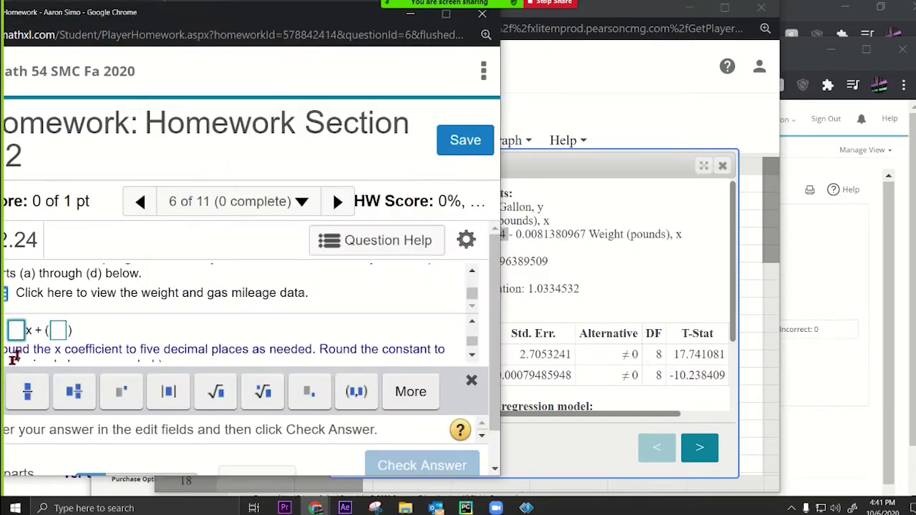
pyautogui.click(57, 332)
pyautogui.hotkey('ctrl', 'v')
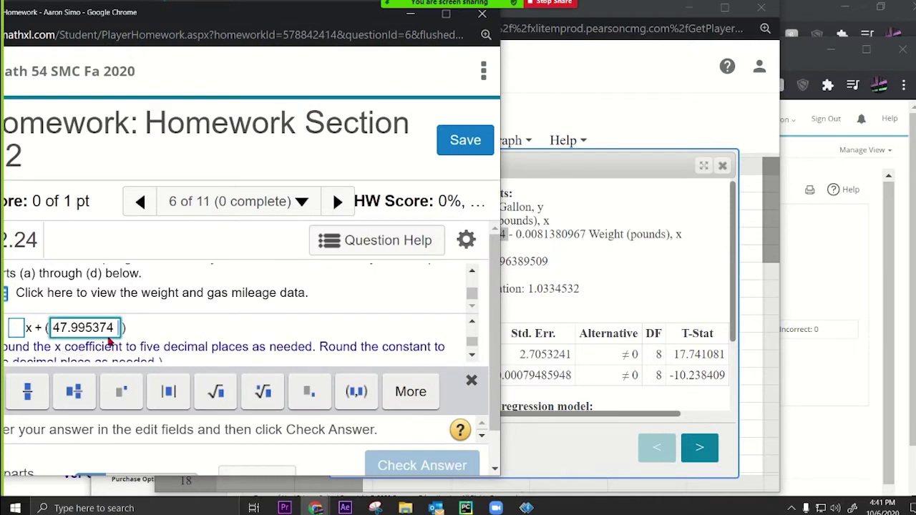
pyautogui.moveTo(110, 333); pyautogui.dragTo(113, 331)
pyautogui.press('BackSpace')
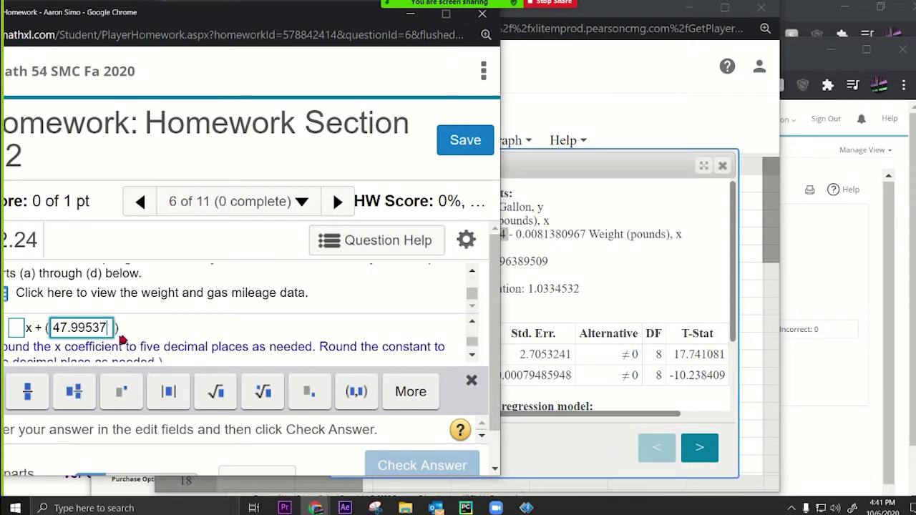
# Step: Copy the slope value 0.0081380967 from the regression equation into the x coefficient field of part (a)
pyautogui.click(551, 229)
pyautogui.tripleClick(548, 234)
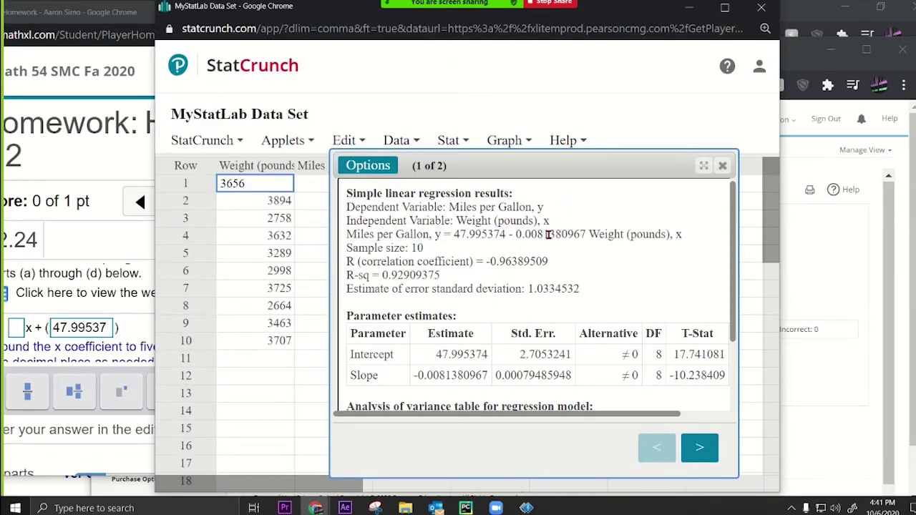
pyautogui.doubleClick(548, 234)
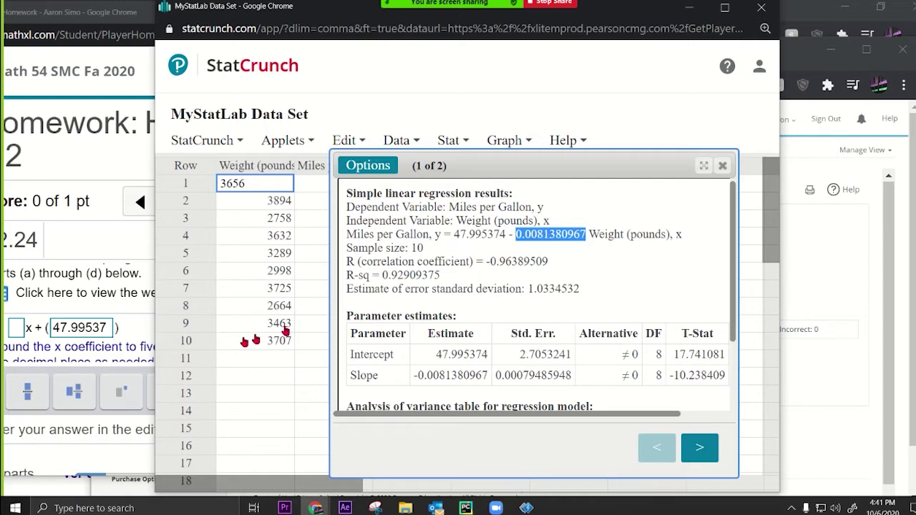
pyautogui.click(17, 331)
pyautogui.hotkey('ctrl', 'v')
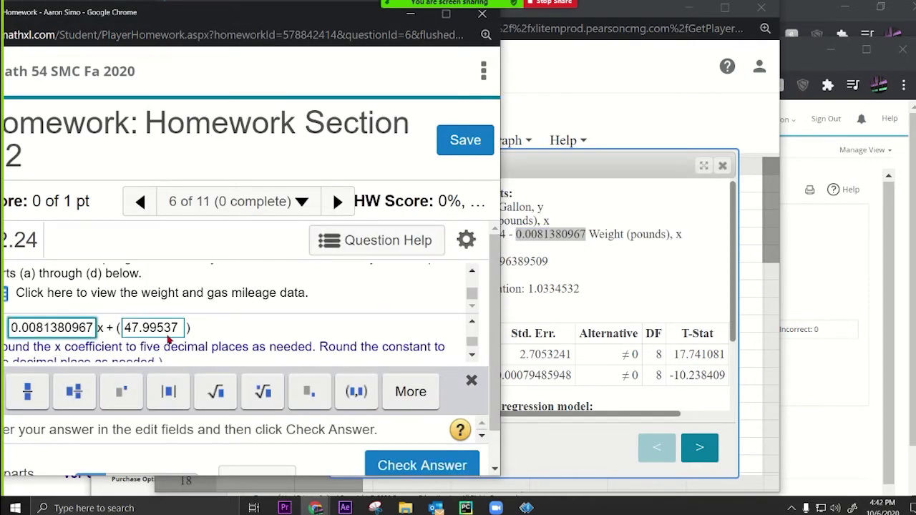
# Step: Shorten the x coefficient in part (a) to −0.00814, check the answer and dismiss the feedback
pyautogui.press('BackSpace')
pyautogui.press('BackSpace')
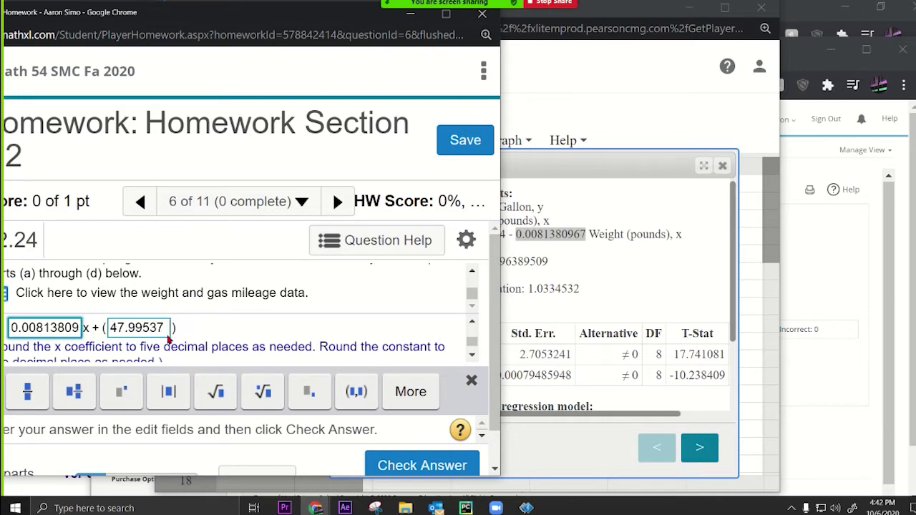
pyautogui.press('BackSpace')
pyautogui.press('BackSpace')
pyautogui.press('BackSpace')
pyautogui.press('BackSpace')
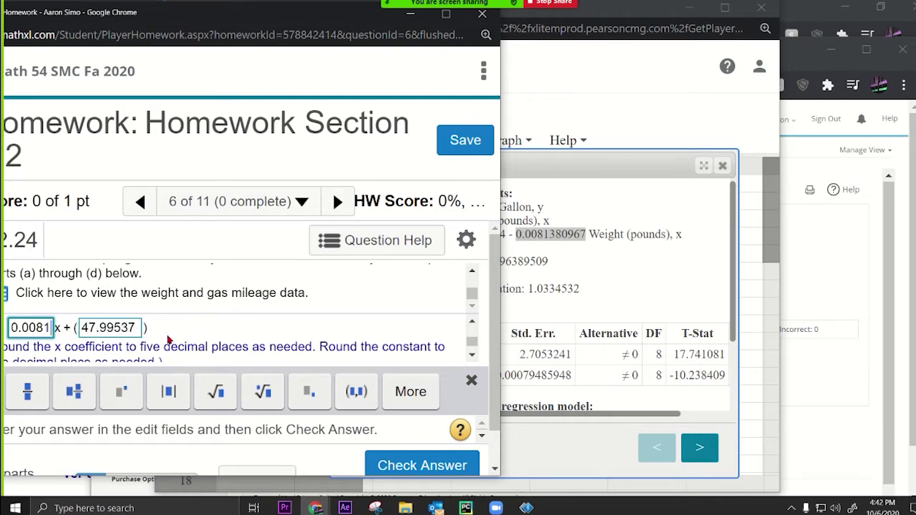
pyautogui.write('4')
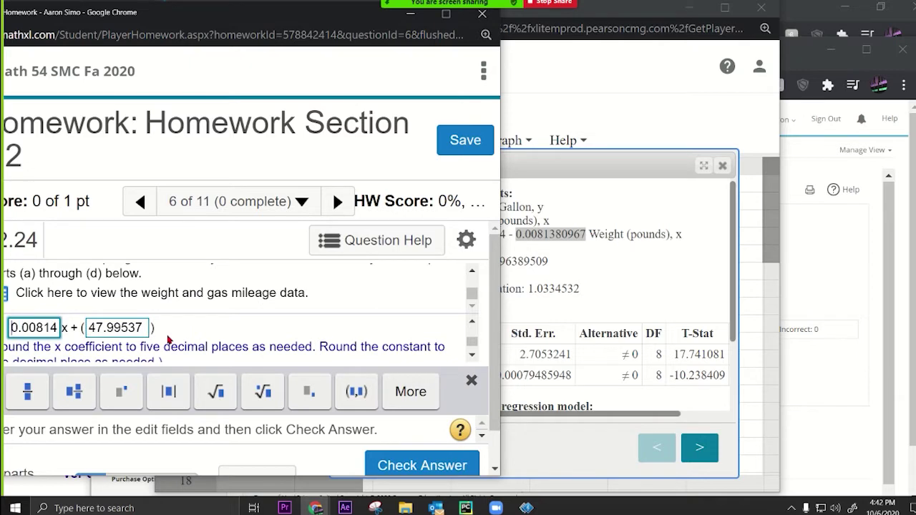
pyautogui.press('Home')
pyautogui.write('-')
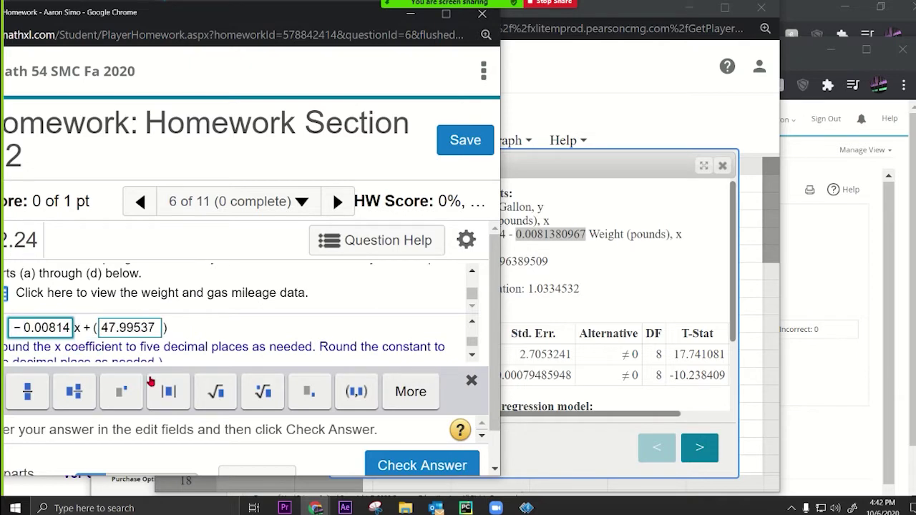
pyautogui.click(401, 463)
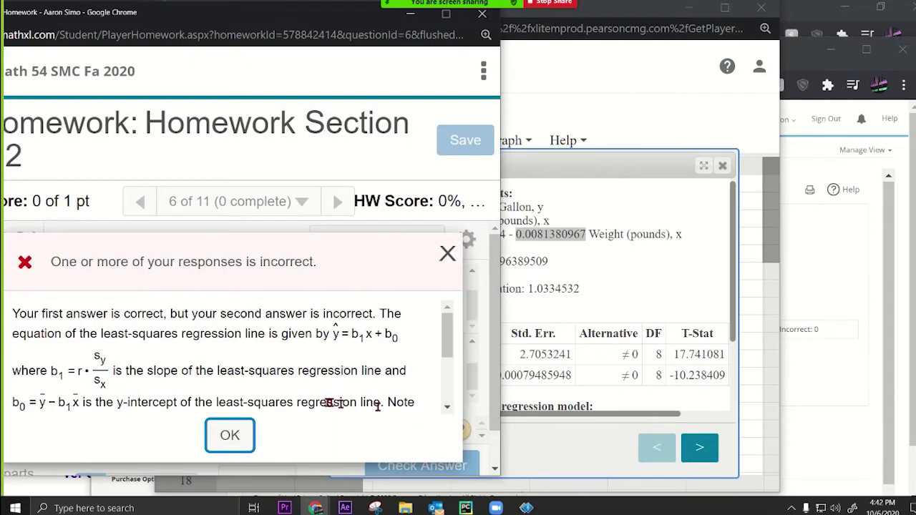
pyautogui.click(226, 434)
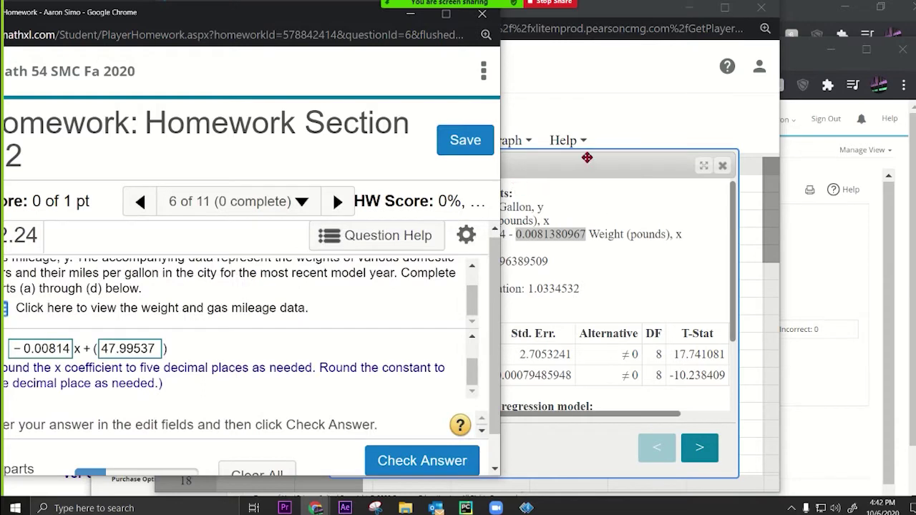
# Step: Arrange the StatCrunch results and homework windows side by side and highlight the rounding instructions of part (a)
pyautogui.moveTo(587, 158); pyautogui.dragTo(627, 158)
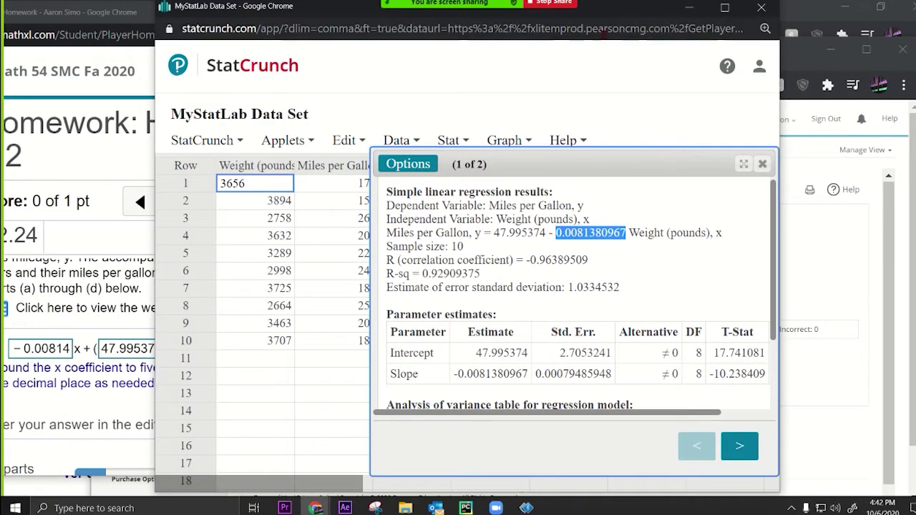
pyautogui.moveTo(616, 20); pyautogui.dragTo(750, 28)
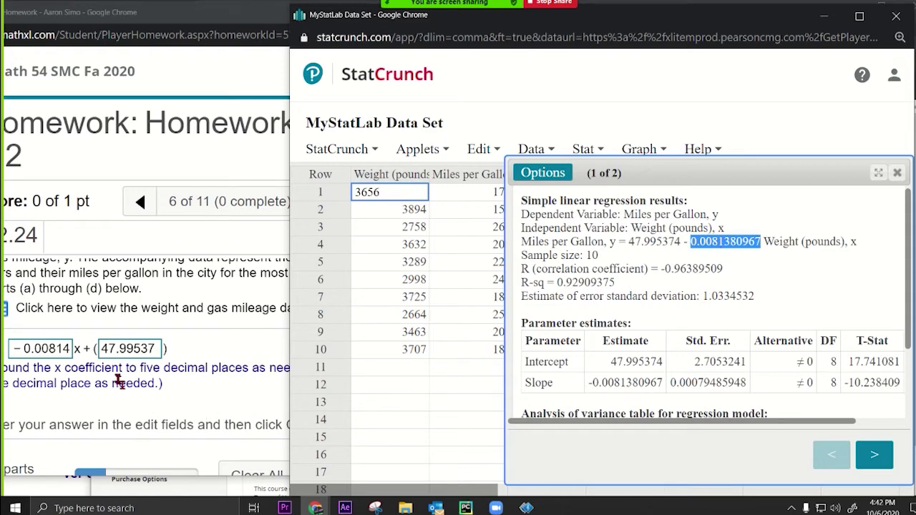
pyautogui.moveTo(141, 367); pyautogui.dragTo(248, 366)
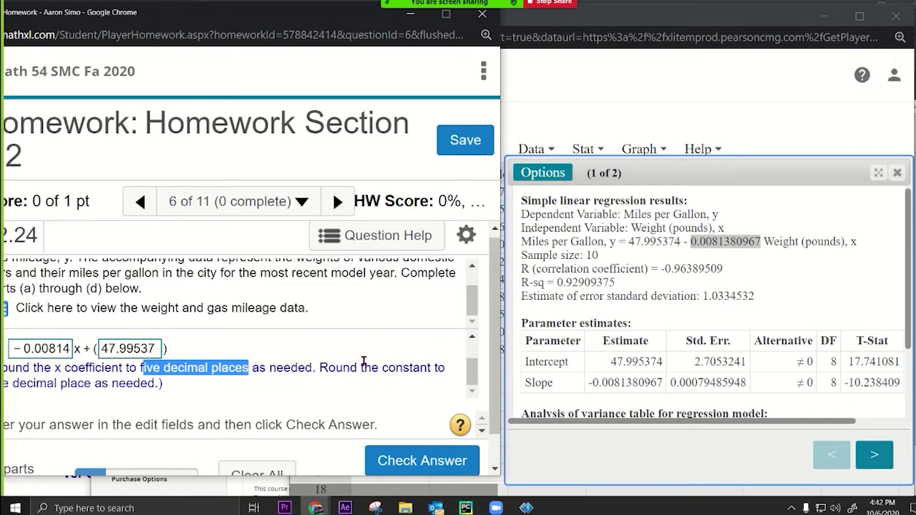
pyautogui.moveTo(363, 366); pyautogui.dragTo(164, 384)
pyautogui.moveTo(221, 28); pyautogui.dragTo(244, 27)
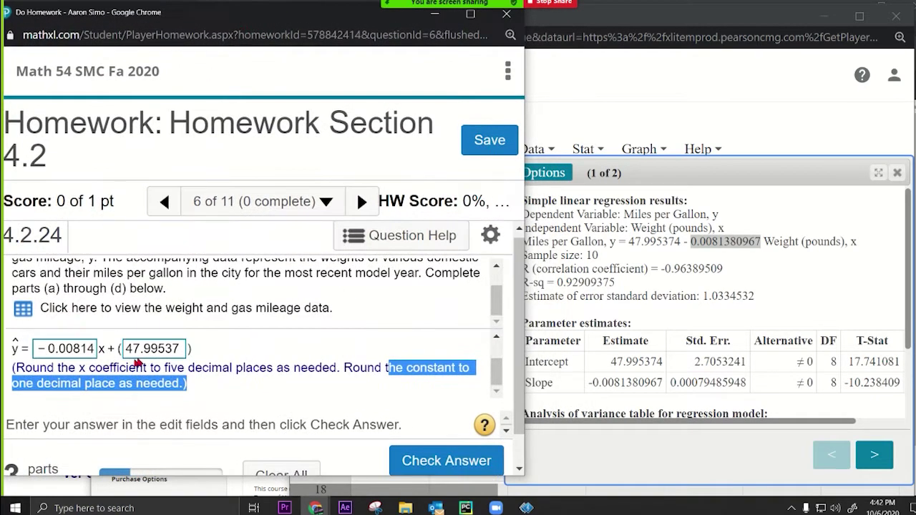
# Step: Replace the constant in part (a) with 48.0, check the answer and dismiss the feedback
pyautogui.click(180, 348)
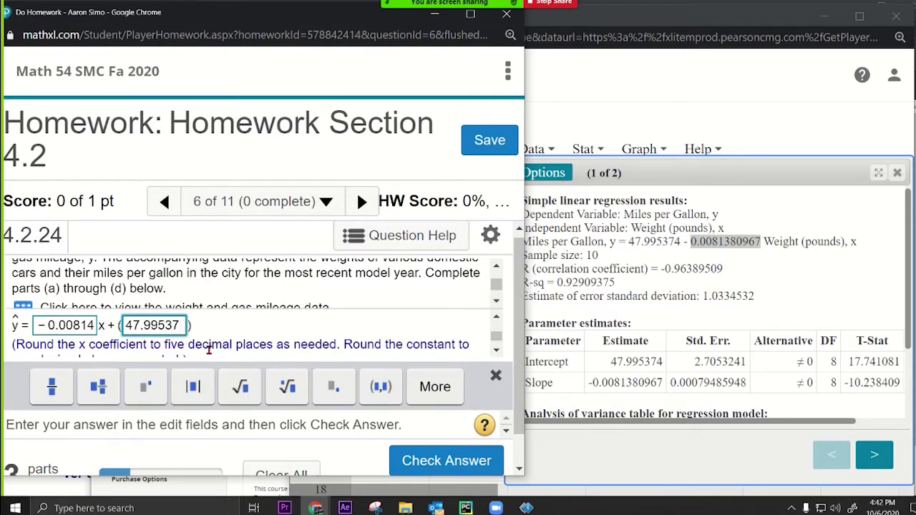
pyautogui.press('BackSpace')
pyautogui.press('BackSpace')
pyautogui.press('BackSpace')
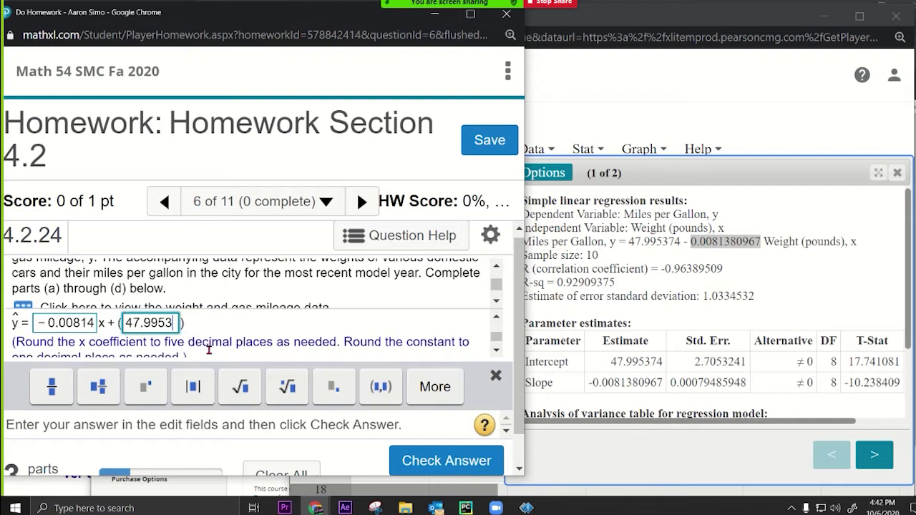
pyautogui.press('BackSpace')
pyautogui.press('BackSpace')
pyautogui.press('BackSpace')
pyautogui.press('BackSpace')
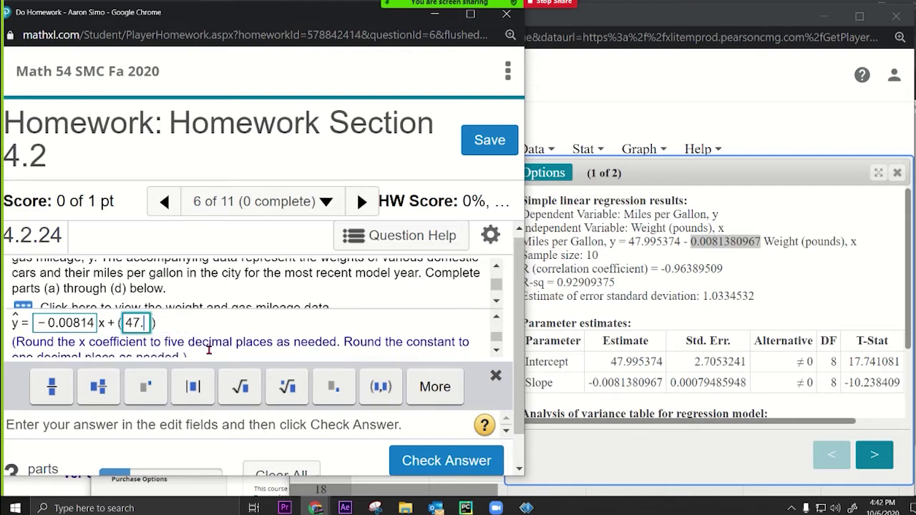
pyautogui.write('8.0')
pyautogui.scroll(2, 209, 349)
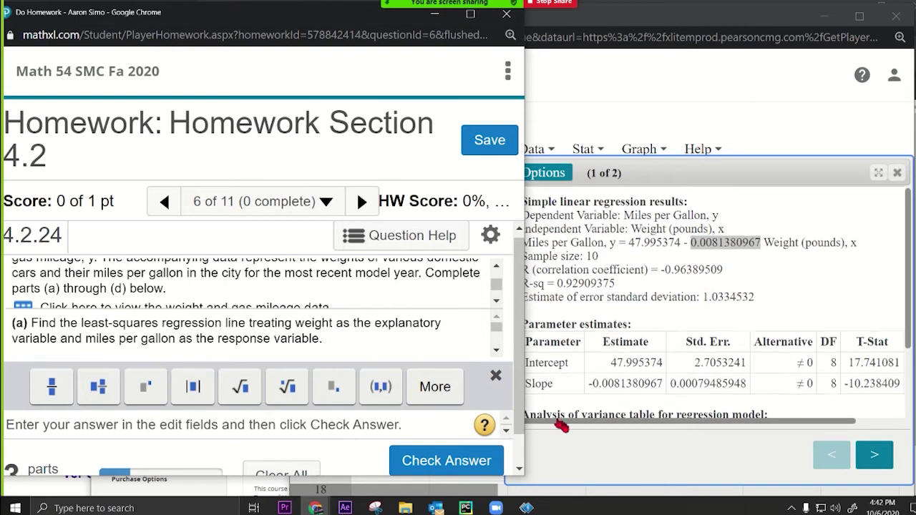
pyautogui.click(449, 465)
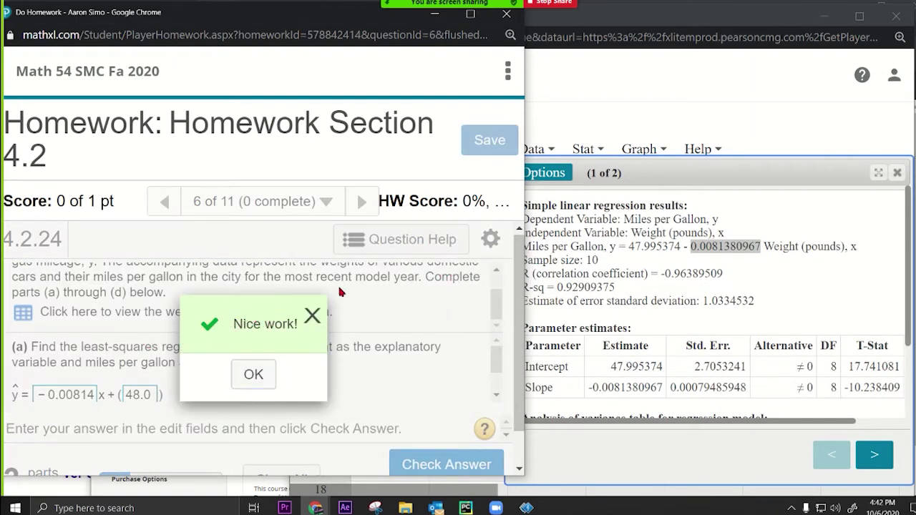
pyautogui.click(312, 316)
# Step: Examine the rounding instructions for the x coefficient and constant in part (a) and the wording of part (b)
pyautogui.scroll(-3, 189, 366)
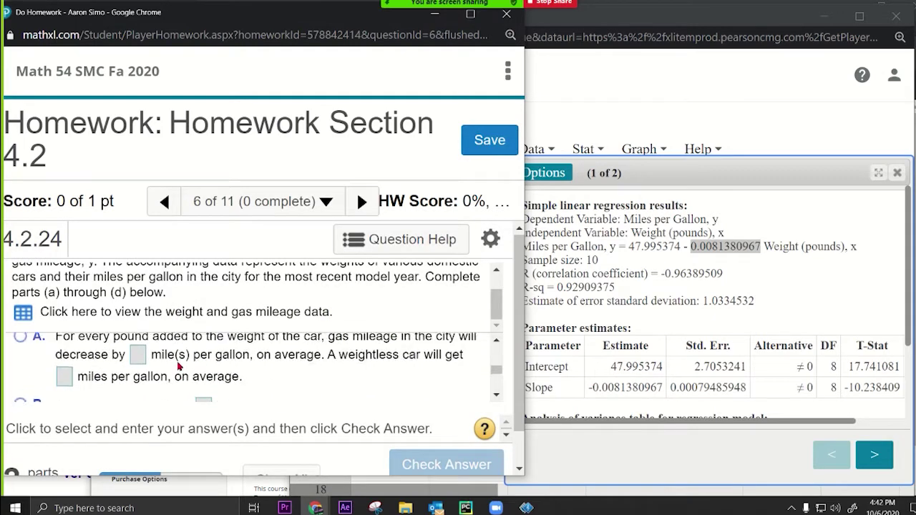
pyautogui.scroll(3, 183, 367)
pyautogui.scroll(1, 179, 366)
pyautogui.scroll(-1, 179, 366)
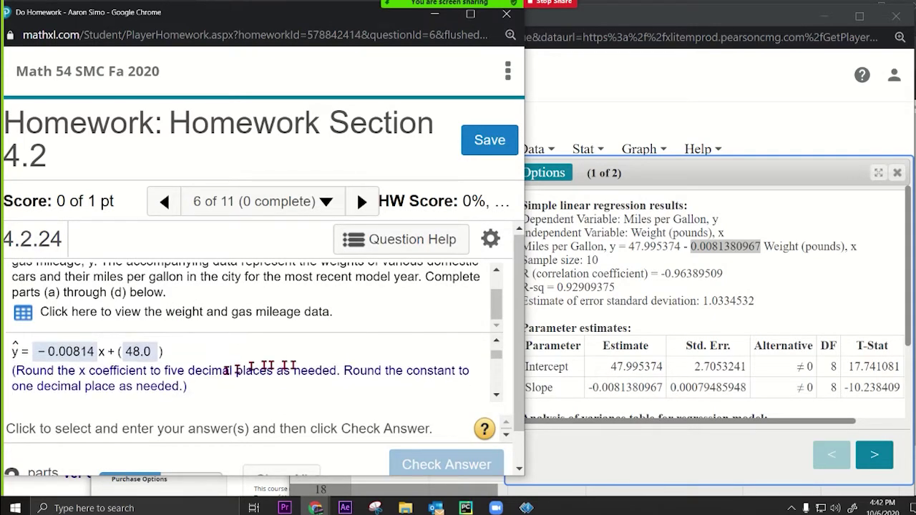
pyautogui.moveTo(352, 370); pyautogui.dragTo(422, 386)
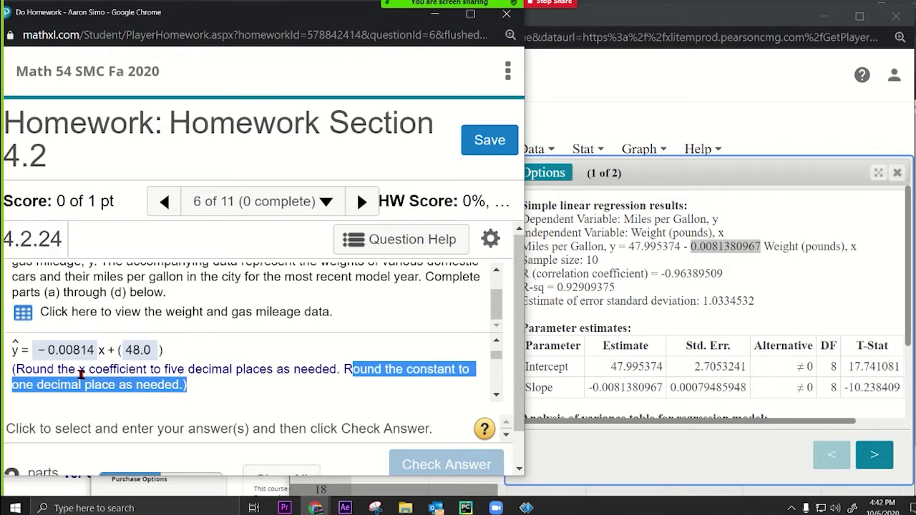
pyautogui.click(36, 370)
pyautogui.moveTo(36, 369); pyautogui.dragTo(331, 369)
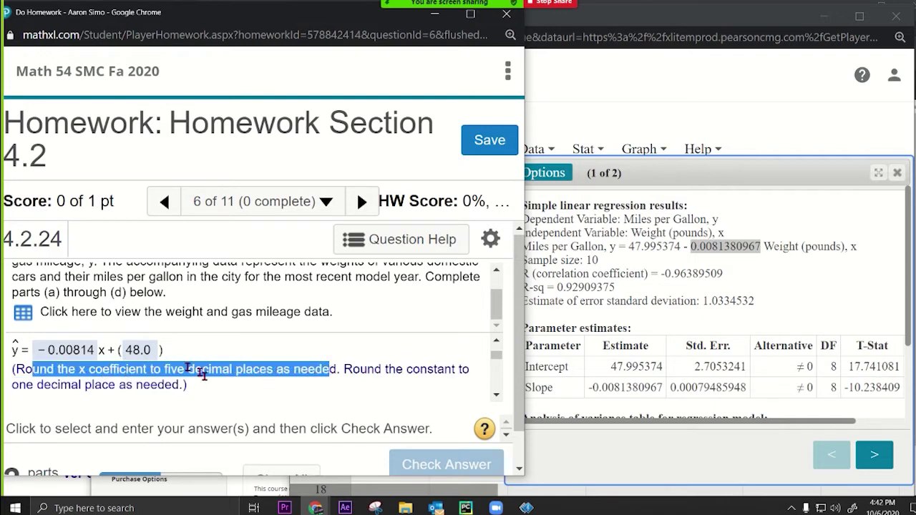
pyautogui.click(174, 368)
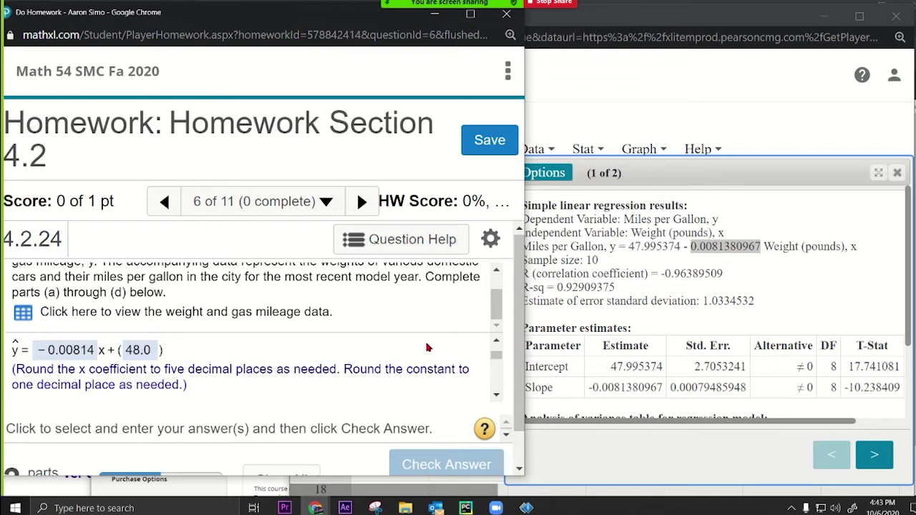
pyautogui.moveTo(80, 370); pyautogui.dragTo(144, 371)
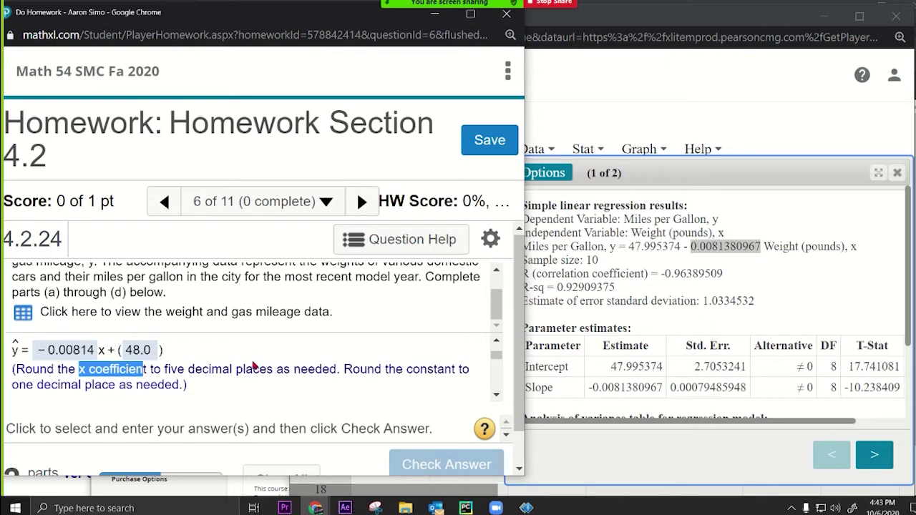
pyautogui.scroll(-5, 255, 366)
pyautogui.scroll(2, 255, 366)
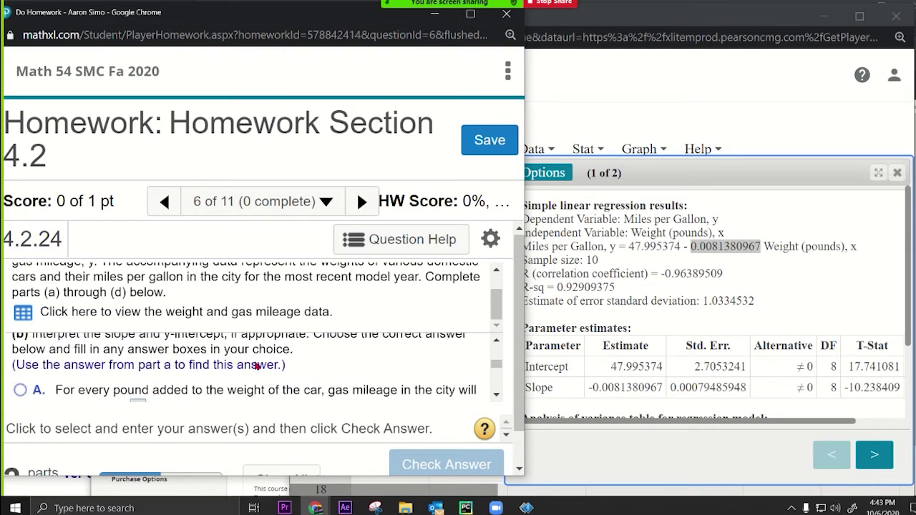
pyautogui.scroll(3, 312, 371)
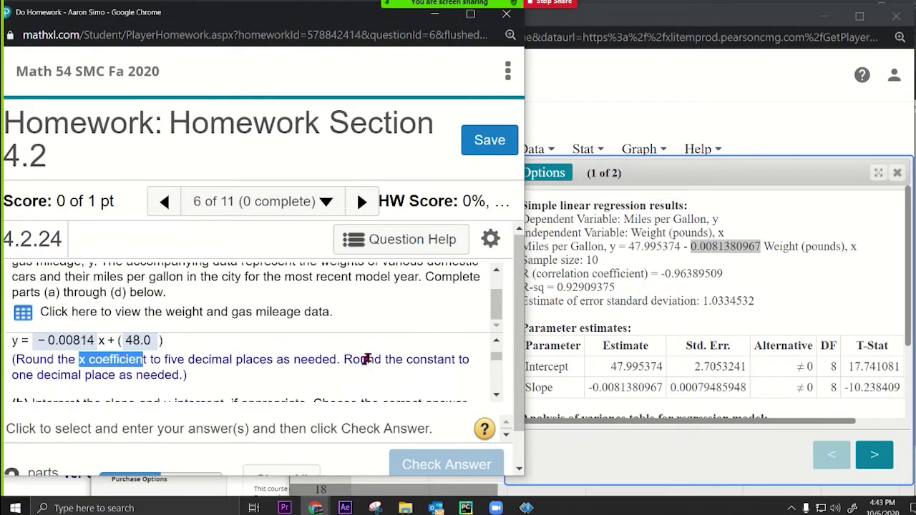
pyautogui.scroll(-3, 324, 380)
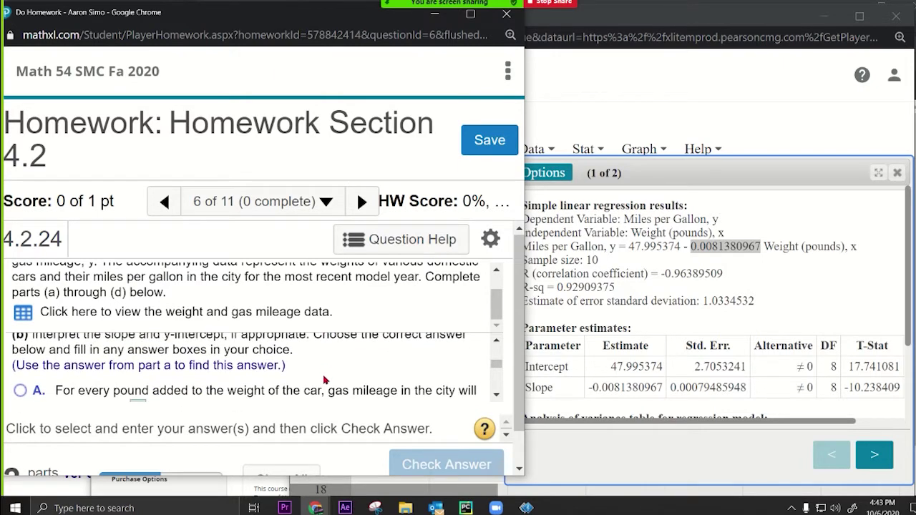
pyautogui.scroll(3, 324, 380)
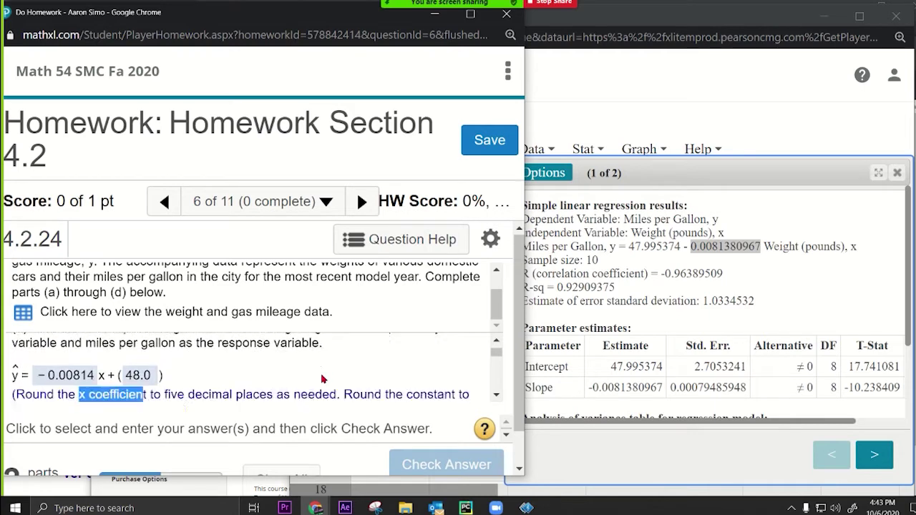
pyautogui.scroll(1, 323, 379)
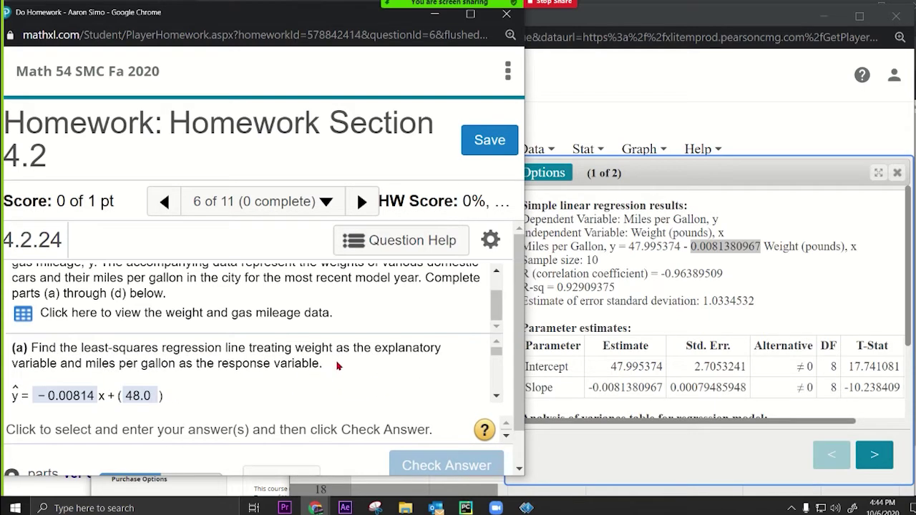
# Step: Reduce the homework page zoom to 110% and select choice A in part (b), highlighting its gas mileage decrease wording
pyautogui.hotkey('ctrl', '-')
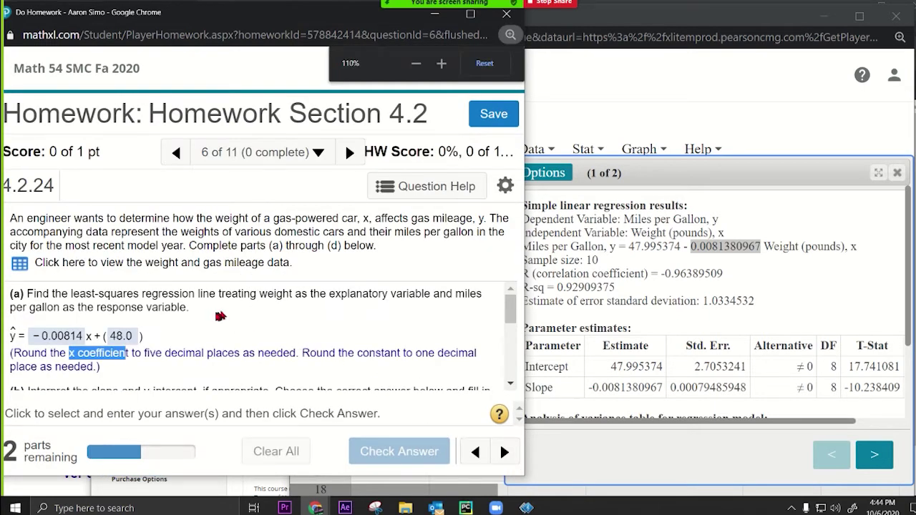
pyautogui.scroll(-3, 216, 316)
pyautogui.scroll(3, 216, 316)
pyautogui.scroll(-2, 216, 317)
pyautogui.scroll(2, 217, 317)
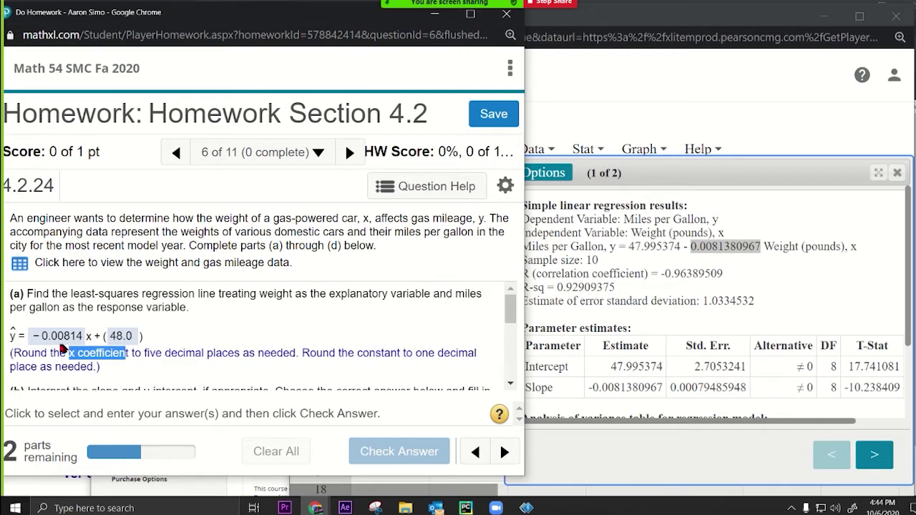
pyautogui.scroll(-1, 75, 340)
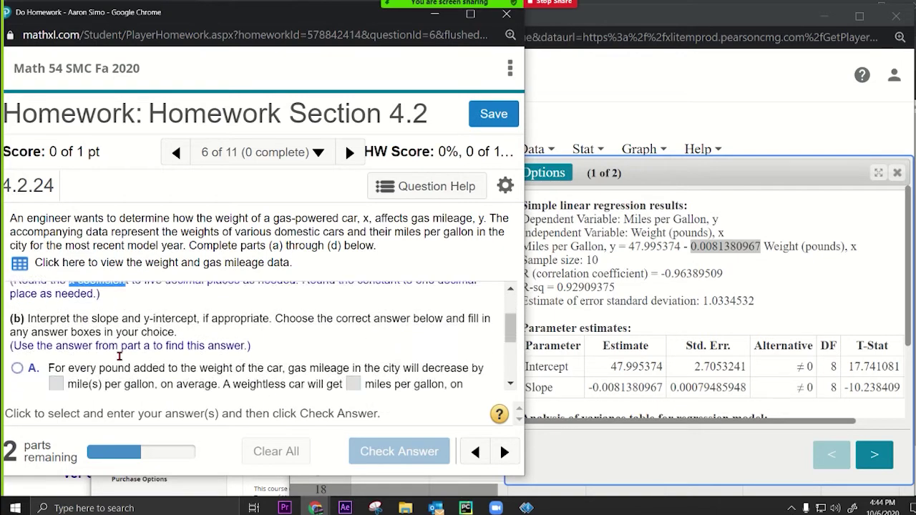
pyautogui.moveTo(88, 363); pyautogui.dragTo(492, 365)
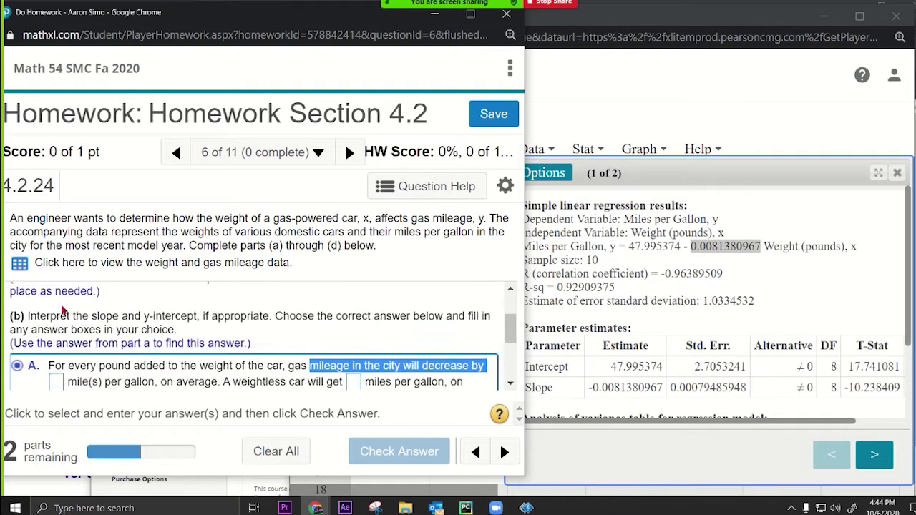
# Step: Copy the slope value 0.0081380967 from the regression results into the first answer box of choice A in part (b)
pyautogui.scroll(1, 67, 319)
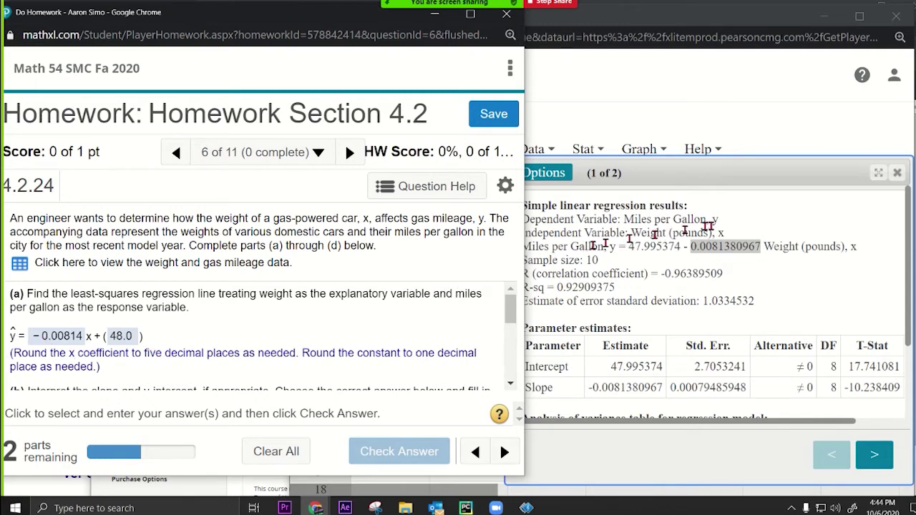
pyautogui.click(718, 247)
pyautogui.rightClick(719, 247)
pyautogui.click(736, 256)
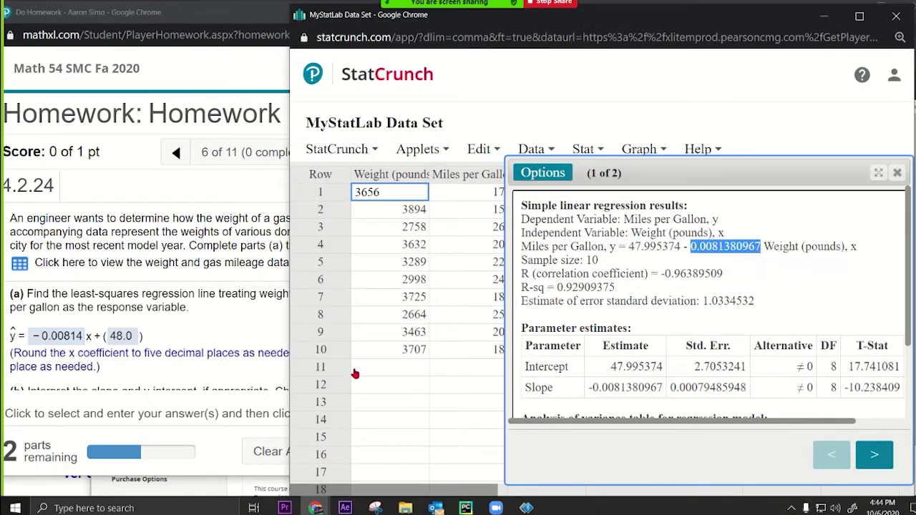
pyautogui.scroll(-1, 178, 309)
pyautogui.scroll(-2, 178, 309)
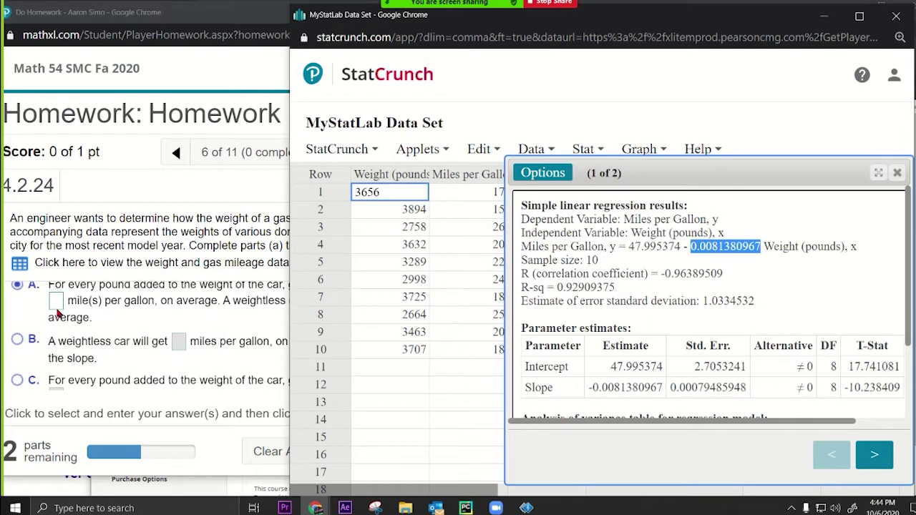
pyautogui.click(56, 297)
pyautogui.hotkey('ctrl', 'v')
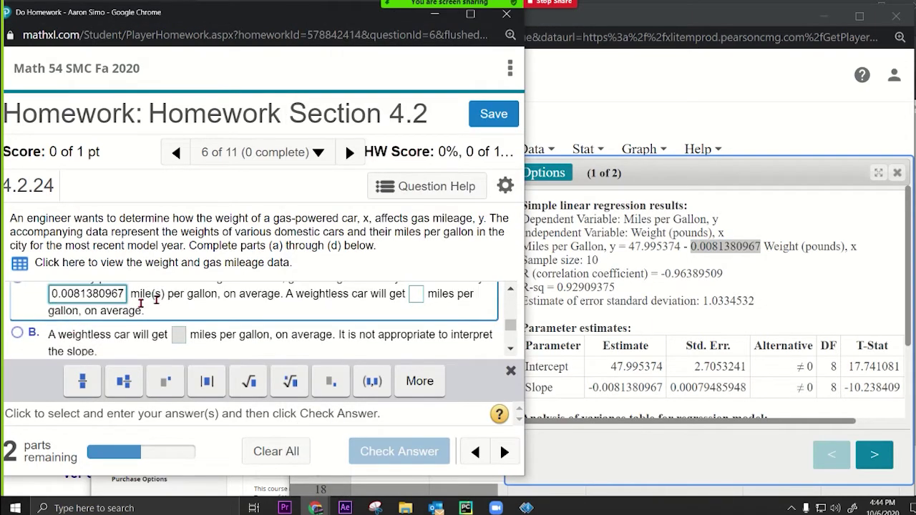
pyautogui.scroll(1, 422, 304)
pyautogui.scroll(-1, 348, 294)
pyautogui.scroll(-1, 347, 294)
pyautogui.scroll(2, 364, 307)
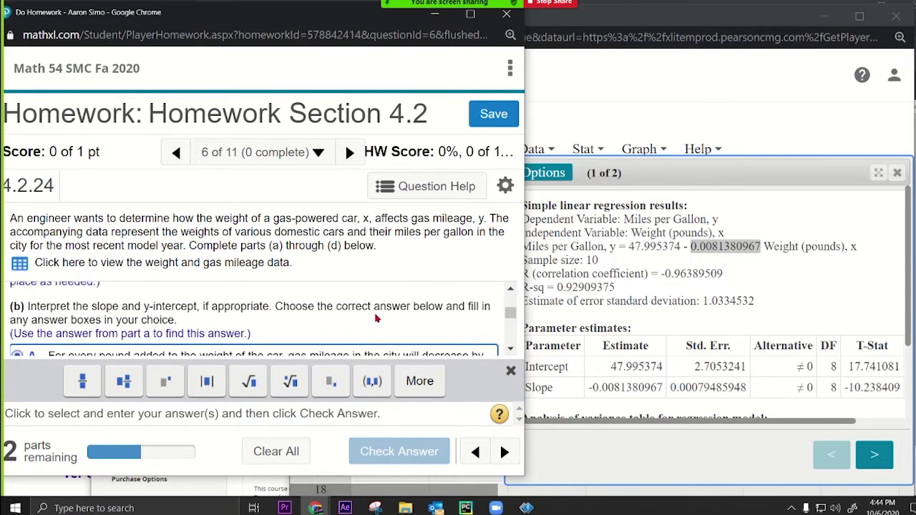
# Step: Reduce the homework page zoom and compare choice A's slope wording in part (b) with the rounded equation in part (a)
pyautogui.hotkey('ctrl', '-')
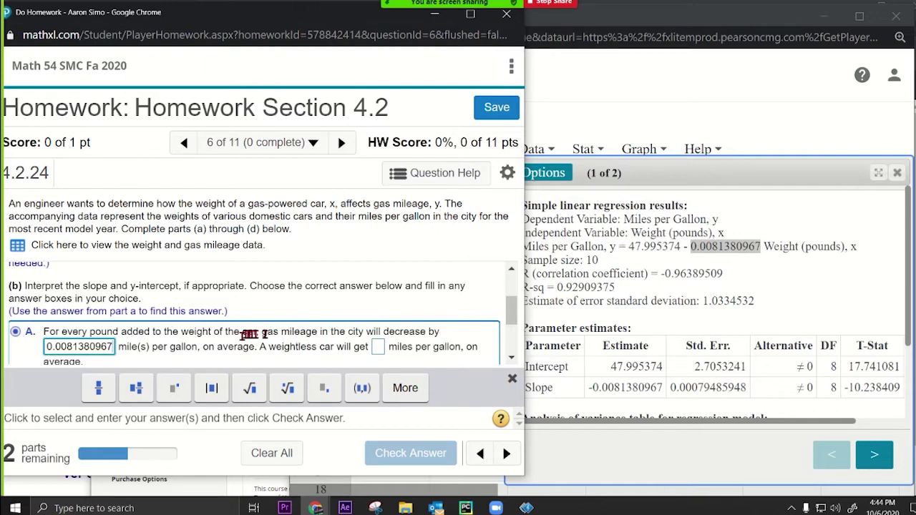
pyautogui.moveTo(384, 331); pyautogui.dragTo(424, 329)
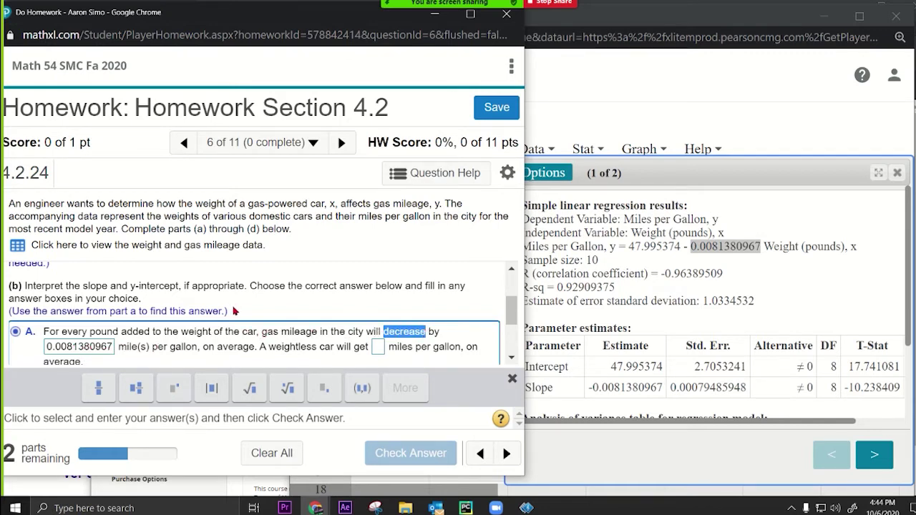
pyautogui.scroll(-3, 233, 311)
pyautogui.scroll(5, 233, 311)
pyautogui.scroll(-2, 233, 311)
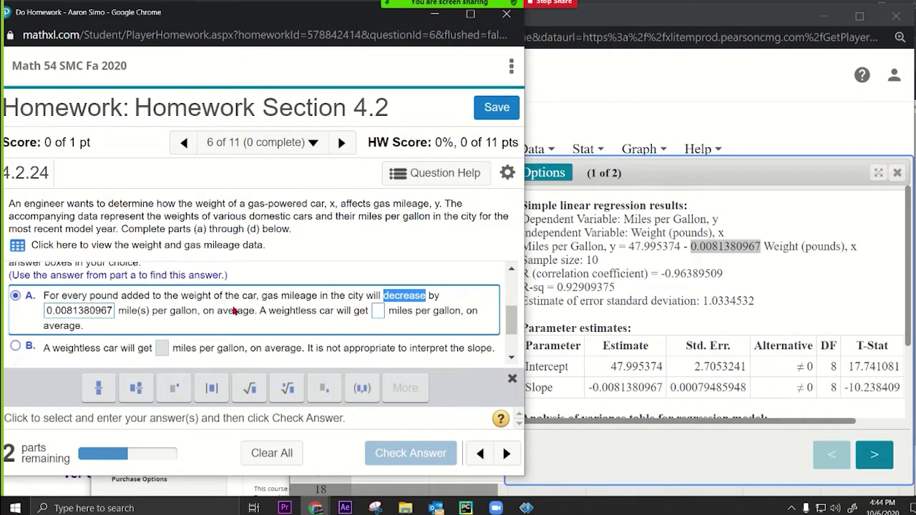
pyautogui.scroll(4, 233, 311)
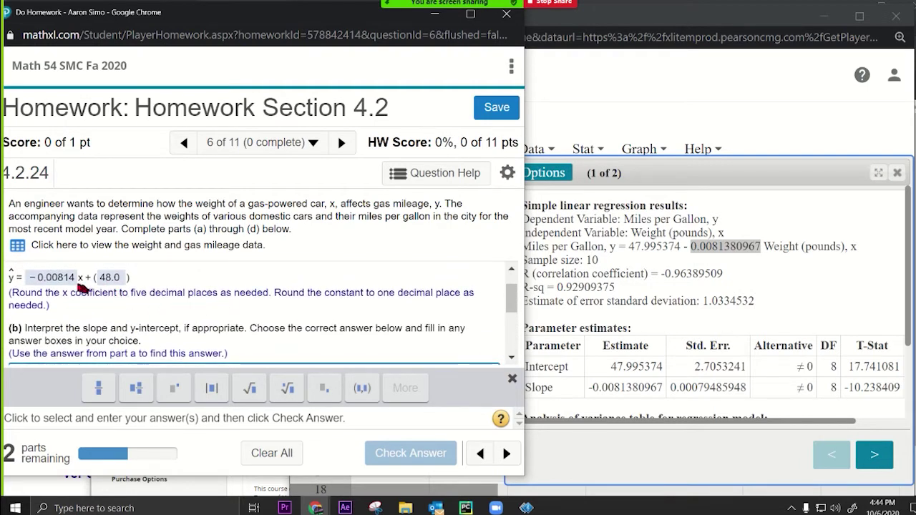
pyautogui.scroll(-4, 100, 304)
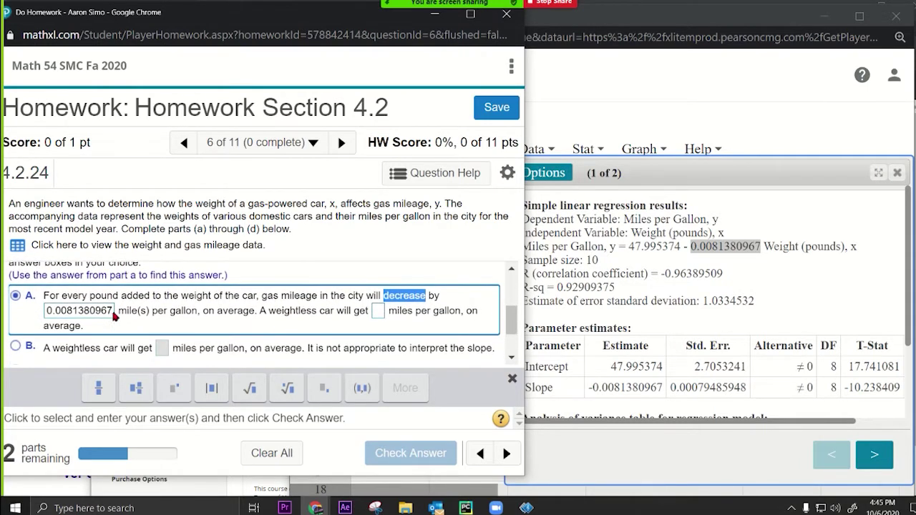
# Step: Shorten the gas mileage decrease in choice A of part (b) to five decimal places, 0.00814
pyautogui.scroll(-2, 112, 315)
pyautogui.scroll(-1, 124, 304)
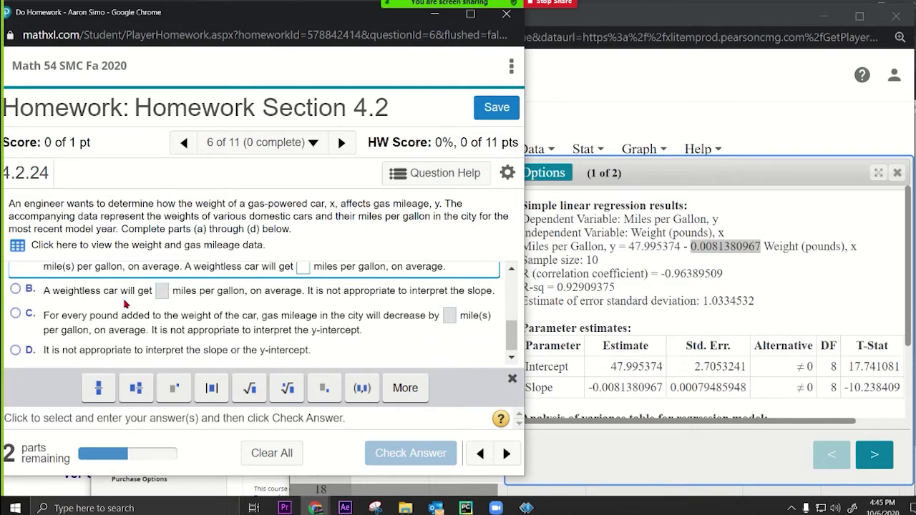
pyautogui.scroll(4, 191, 309)
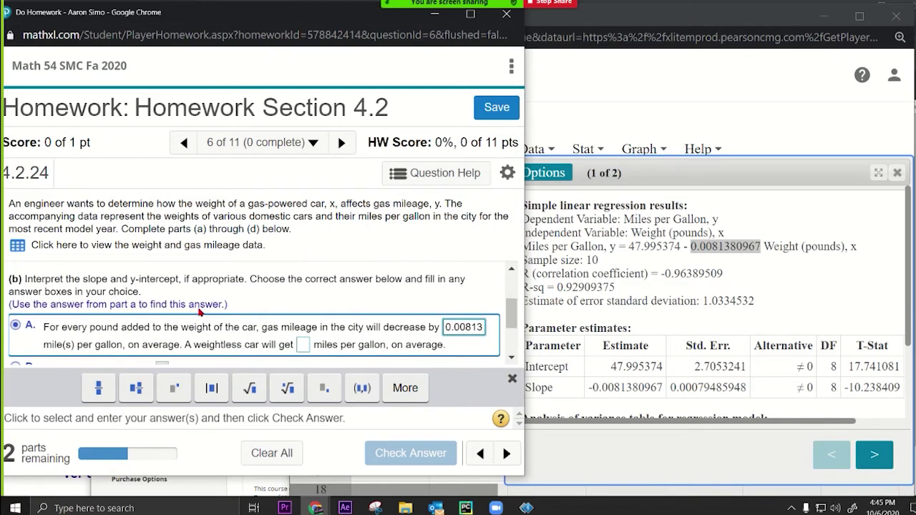
pyautogui.write('4')
pyautogui.scroll(-3, 196, 306)
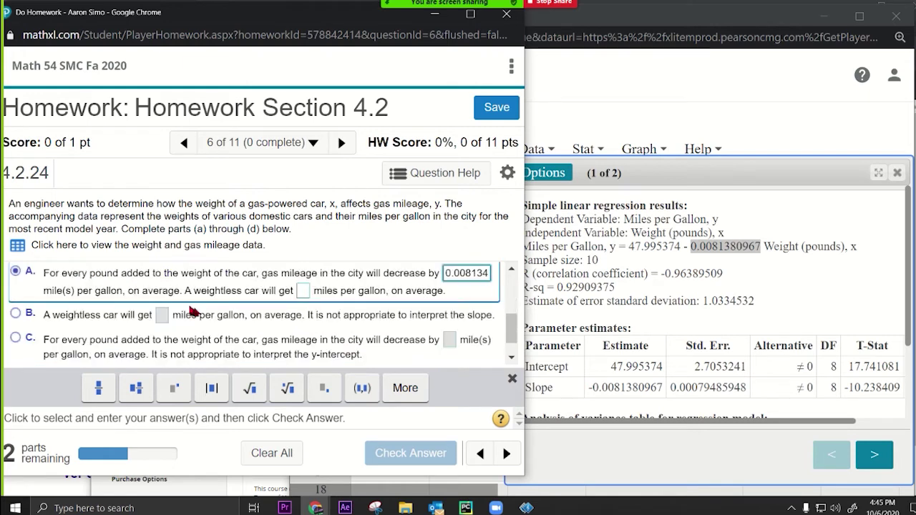
pyautogui.scroll(6, 164, 282)
pyautogui.scroll(2, 146, 266)
pyautogui.scroll(-3, 407, 323)
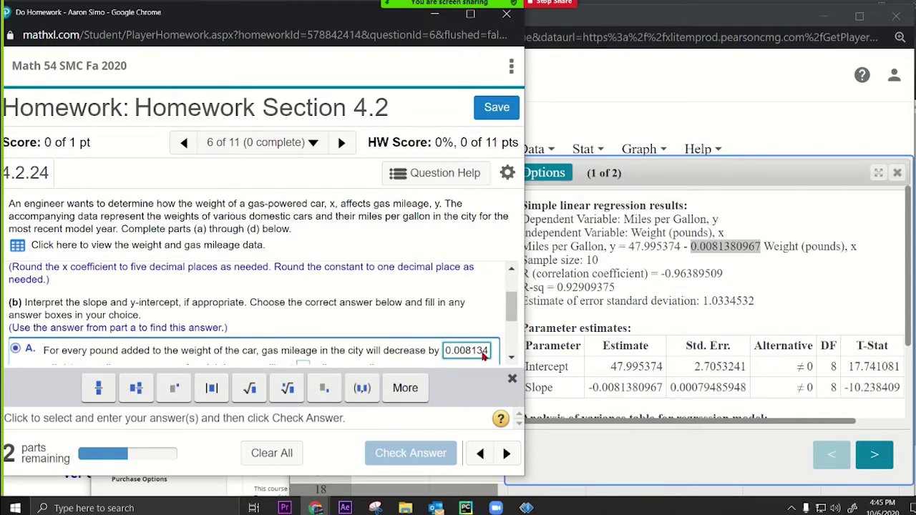
pyautogui.press('BackSpace')
pyautogui.scroll(-2, 484, 356)
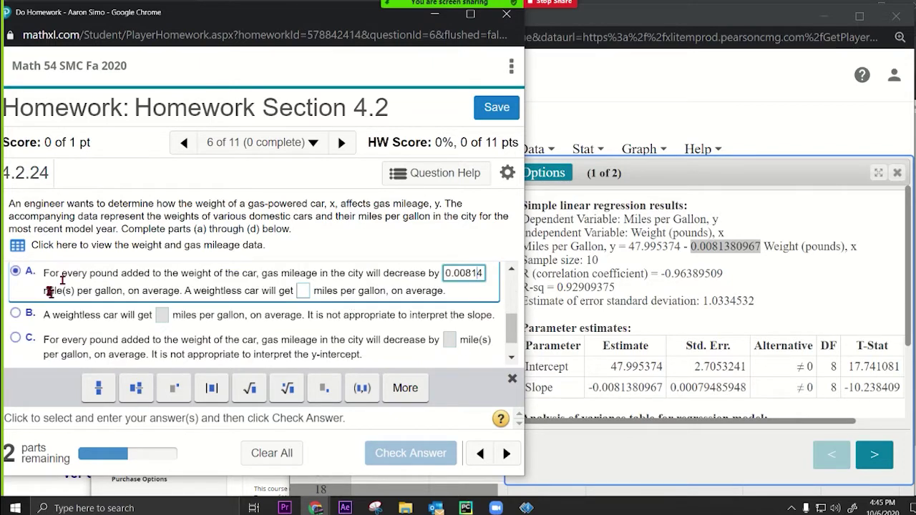
# Step: Examine choice A's statement about a weightless car against the equation in part (a) and the other choices in part (b)
pyautogui.scroll(-1, 379, 322)
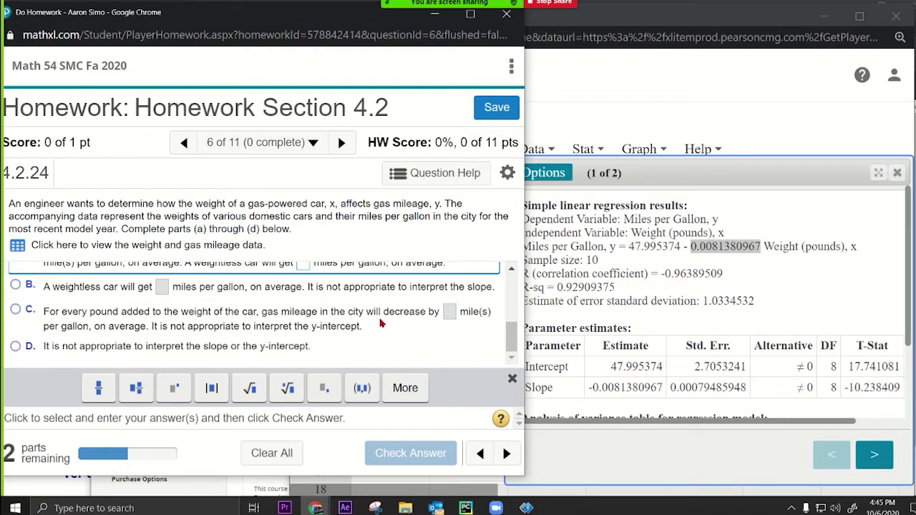
pyautogui.scroll(4, 363, 314)
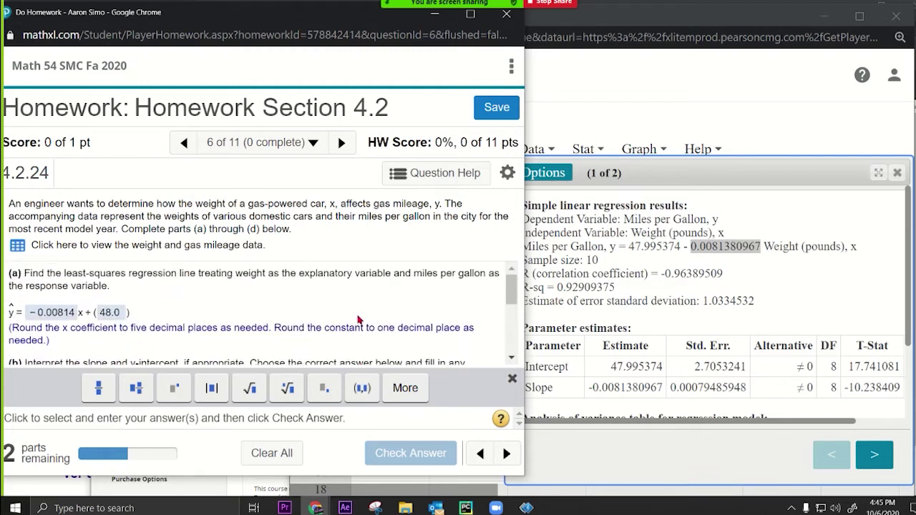
pyautogui.scroll(-3, 358, 319)
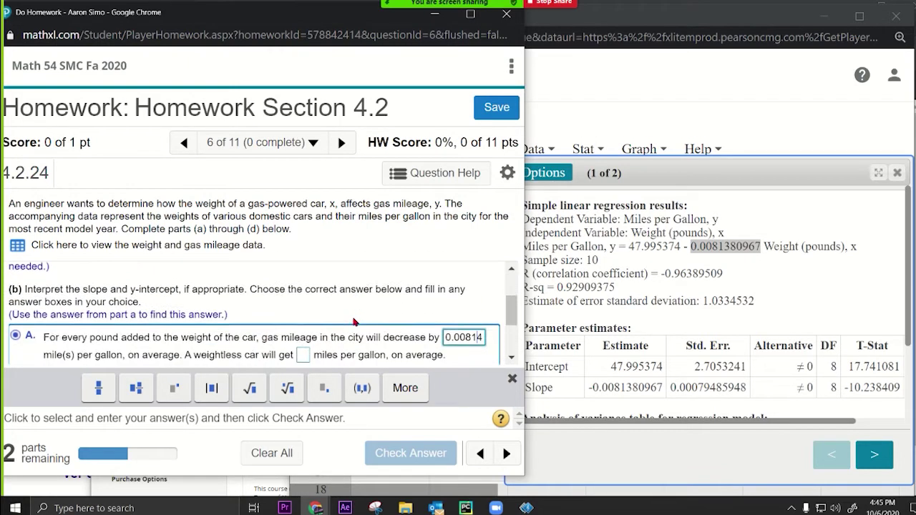
pyautogui.moveTo(213, 268); pyautogui.dragTo(291, 268)
pyautogui.scroll(2, 289, 270)
pyautogui.click(303, 336)
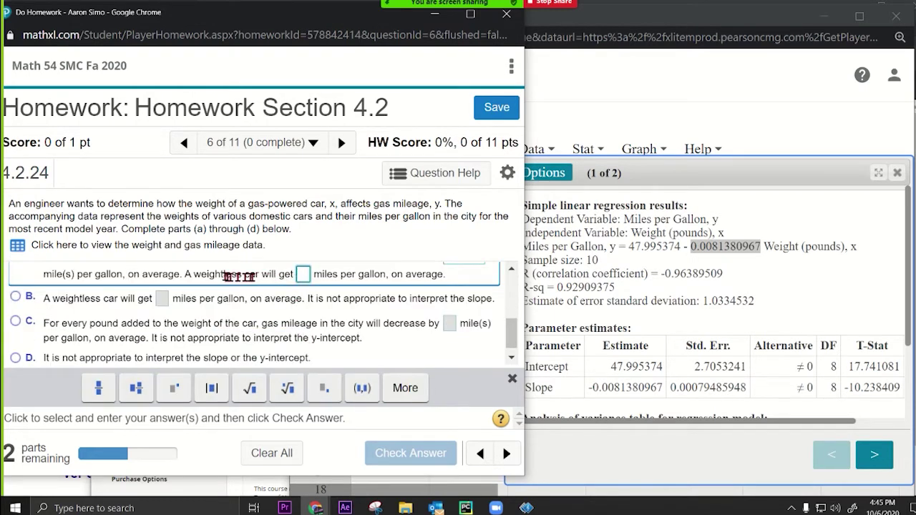
pyautogui.moveTo(202, 271); pyautogui.dragTo(286, 304)
pyautogui.scroll(-1, 214, 304)
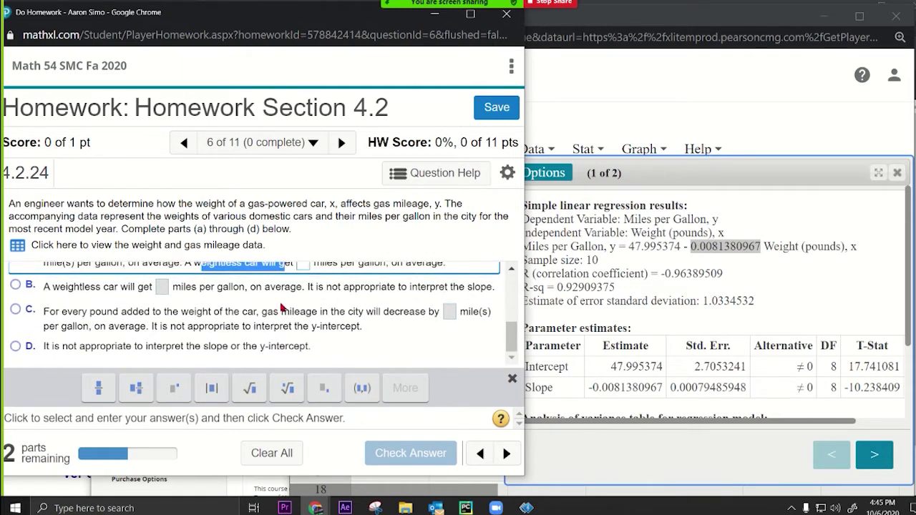
# Step: Highlight the wording of choices D and C about interpreting the y-intercept, and reselect choice A to review its decrease statement
pyautogui.moveTo(84, 346); pyautogui.dragTo(319, 347)
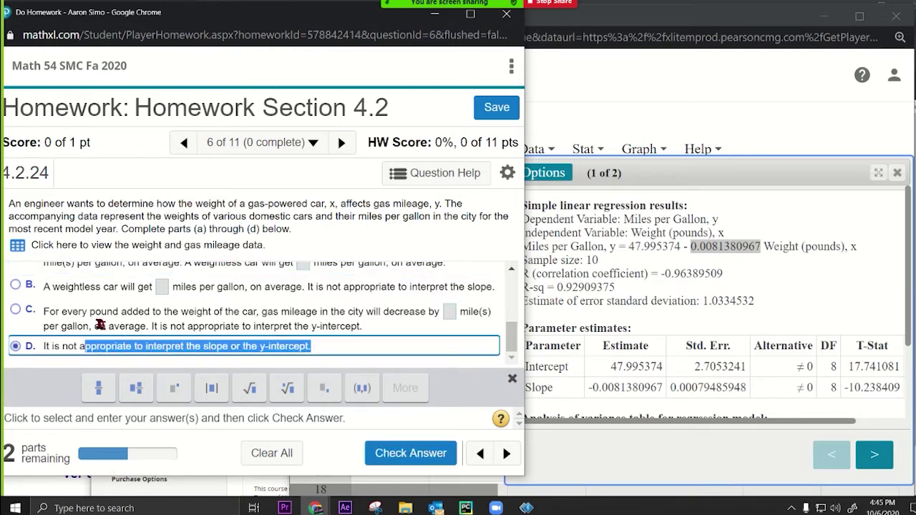
pyautogui.moveTo(168, 327); pyautogui.dragTo(362, 326)
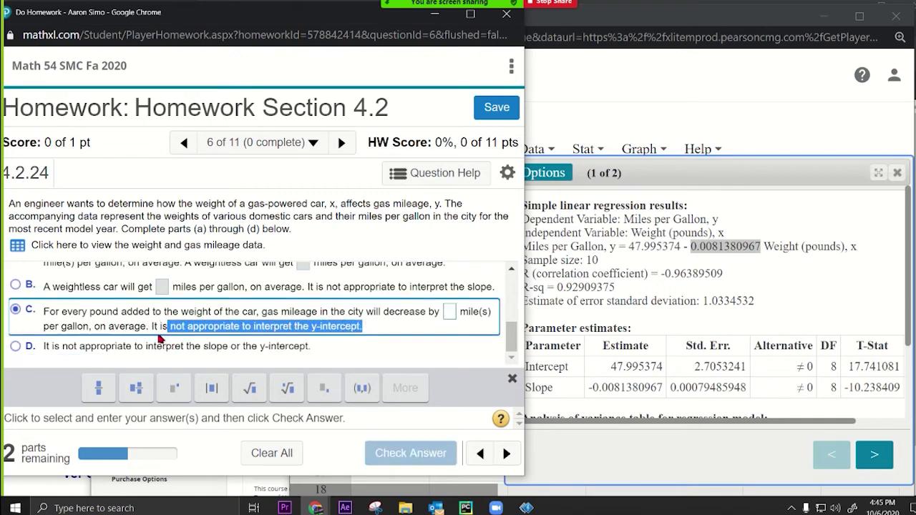
pyautogui.moveTo(152, 326); pyautogui.dragTo(375, 327)
pyautogui.scroll(5, 376, 326)
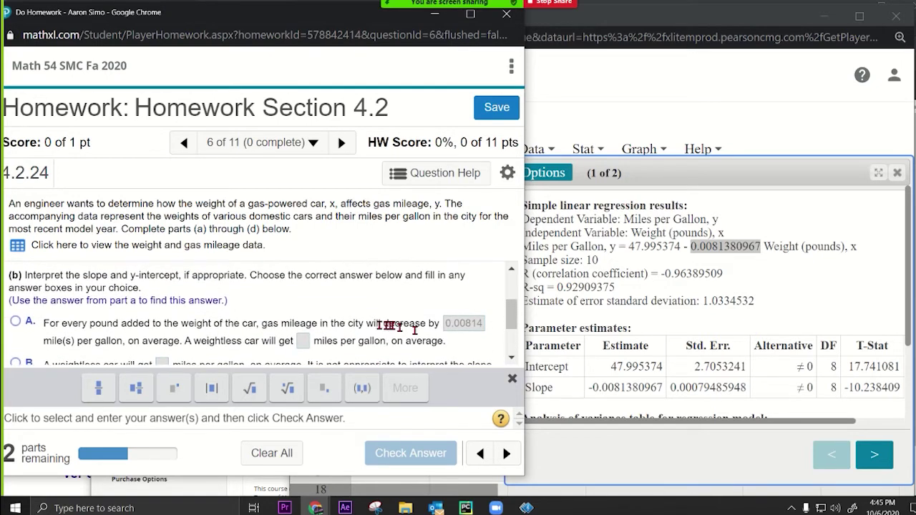
pyautogui.click(452, 327)
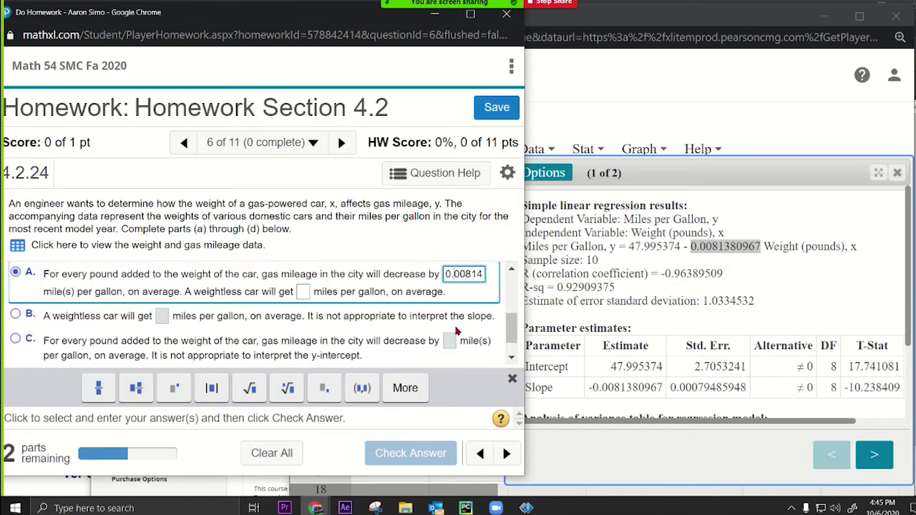
pyautogui.doubleClick(439, 273)
pyautogui.scroll(-1, 286, 291)
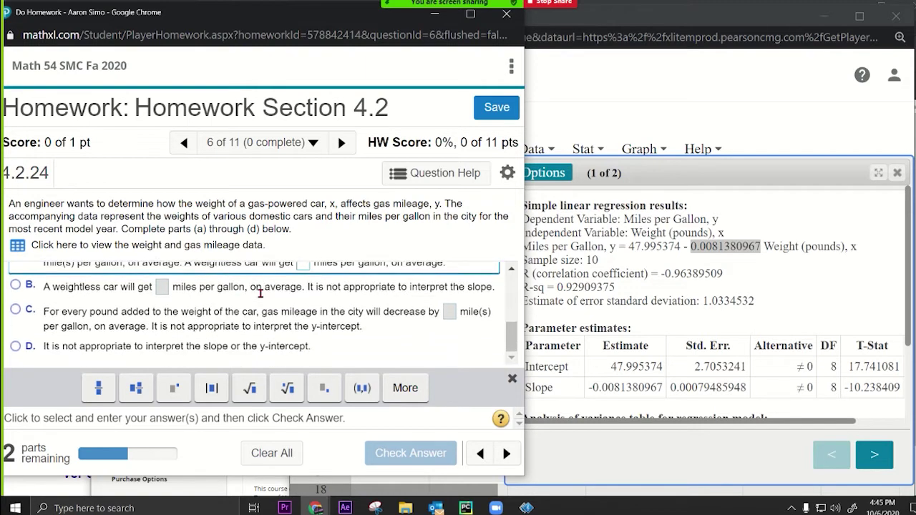
# Step: Answer part (b) with choice C and a decrease of 0.00814 miles per gallon, check the answer and dismiss the feedback
pyautogui.click(449, 313)
pyautogui.write('0.0081380967')
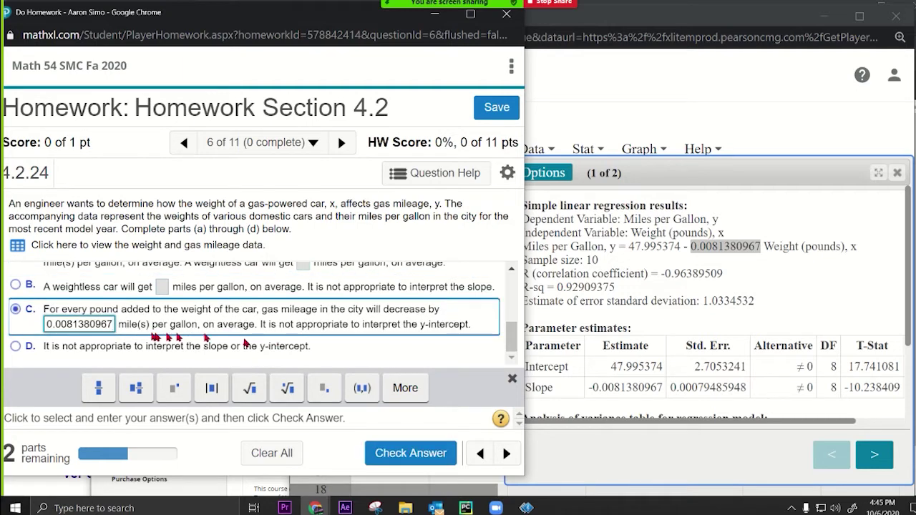
pyautogui.press('BackSpace')
pyautogui.press('BackSpace')
pyautogui.press('BackSpace')
pyautogui.press('BackSpace')
pyautogui.press('BackSpace')
pyautogui.press('BackSpace')
pyautogui.press('BackSpace')
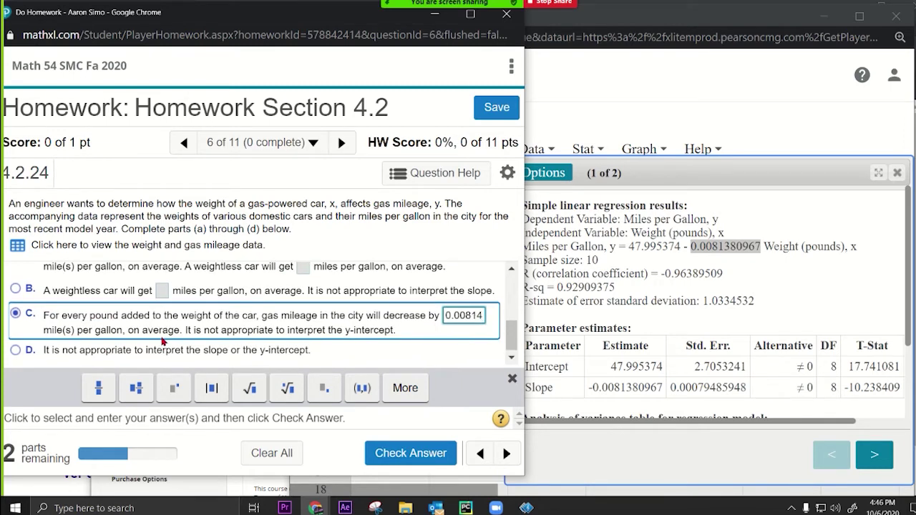
pyautogui.click(409, 451)
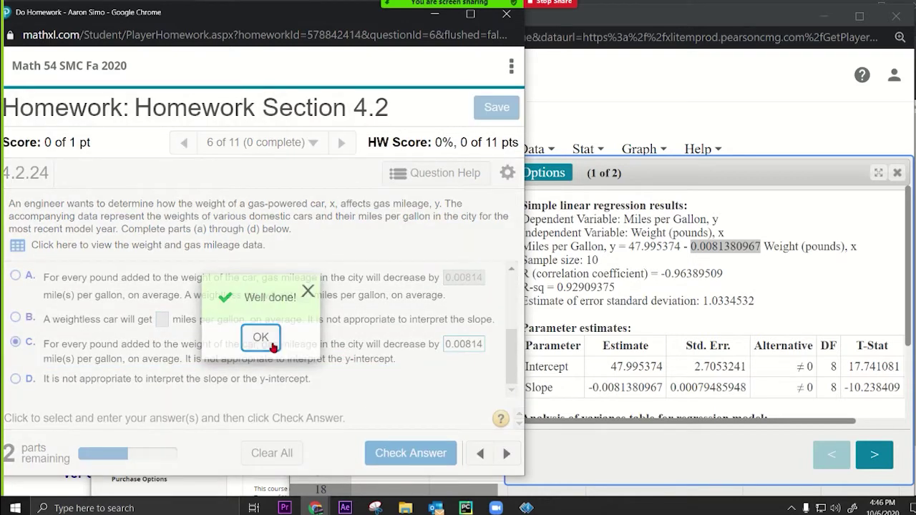
pyautogui.click(272, 348)
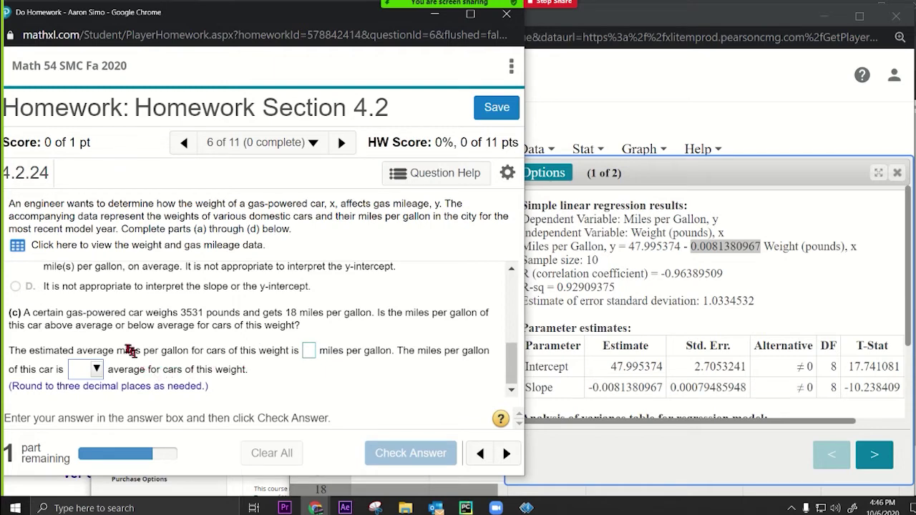
# Step: Examine part (c) about the 3531-pound car getting 18 miles per gallon, and review the regression equation in part (a)
pyautogui.moveTo(74, 313); pyautogui.dragTo(174, 311)
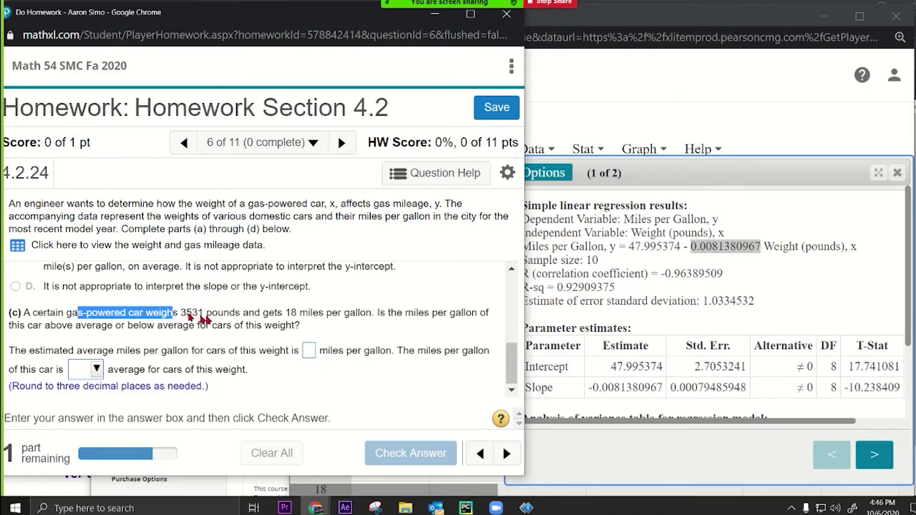
pyautogui.moveTo(284, 313); pyautogui.dragTo(310, 327)
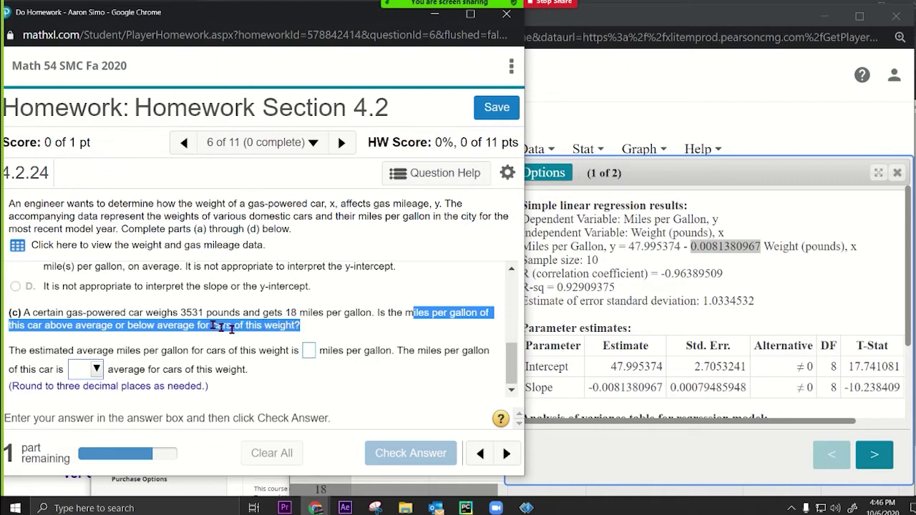
pyautogui.click(193, 324)
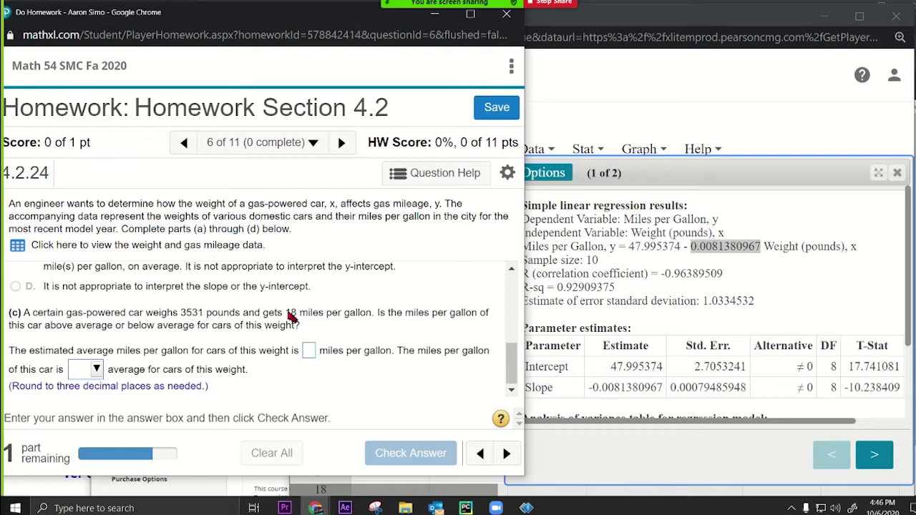
pyautogui.moveTo(311, 313); pyautogui.dragTo(257, 315)
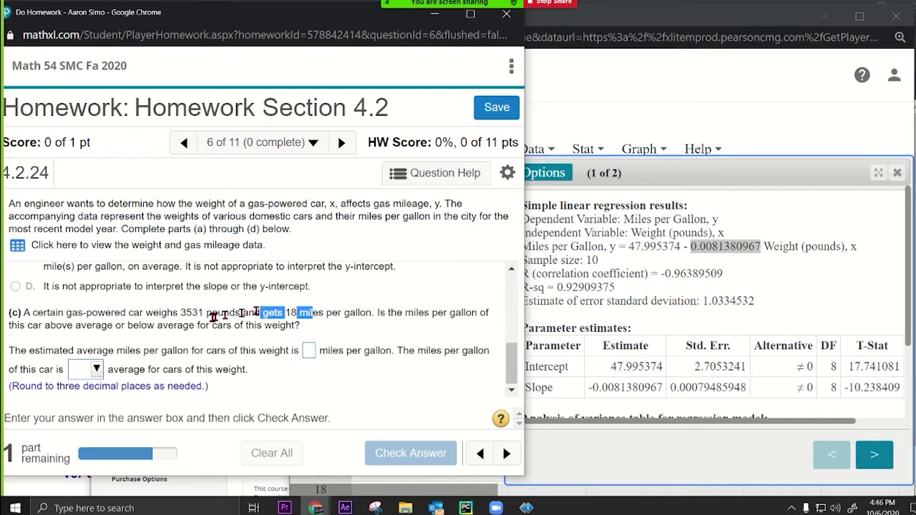
pyautogui.scroll(1, 208, 315)
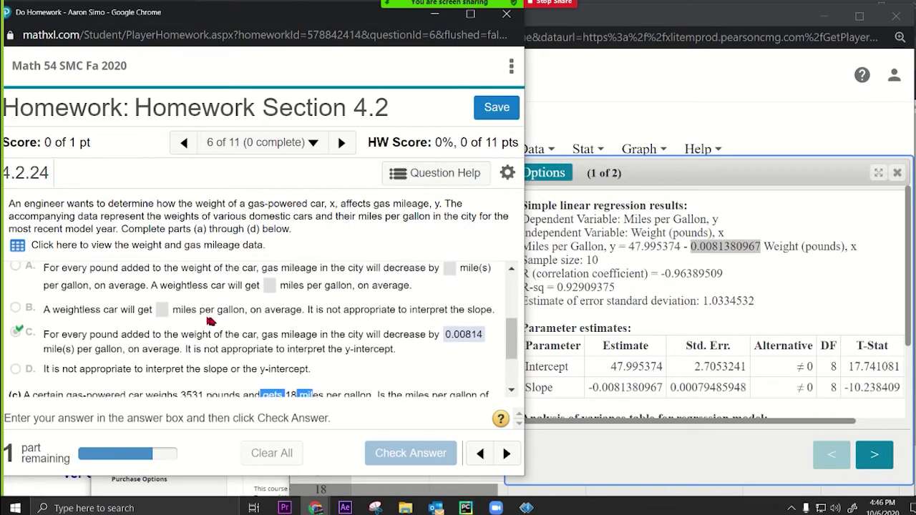
pyautogui.scroll(2, 204, 316)
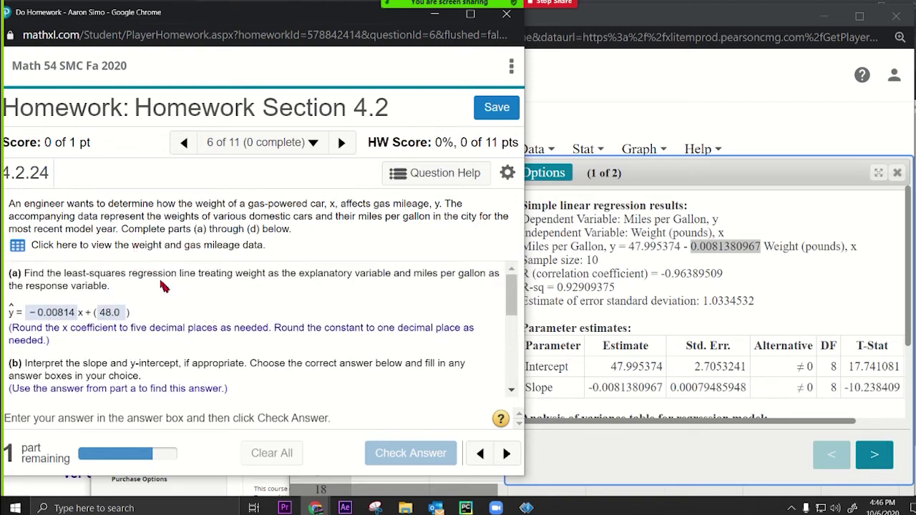
pyautogui.scroll(-5, 174, 316)
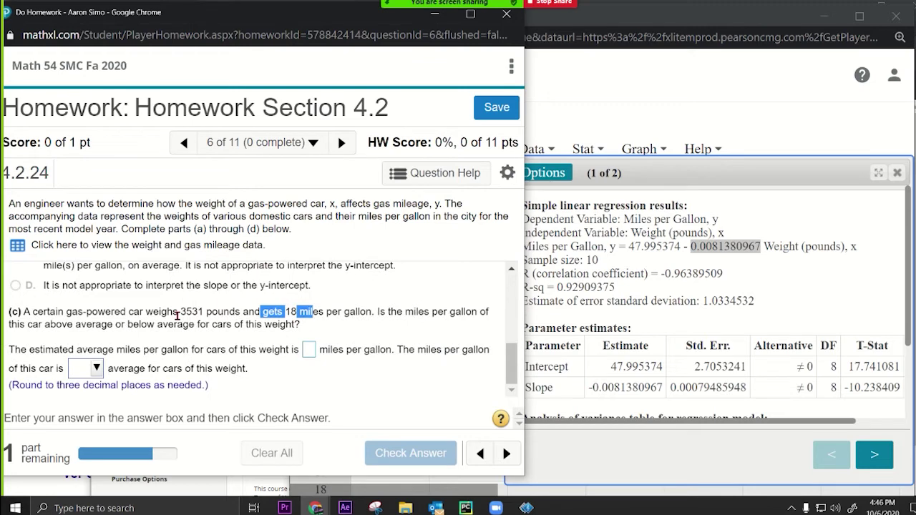
pyautogui.scroll(4, 180, 322)
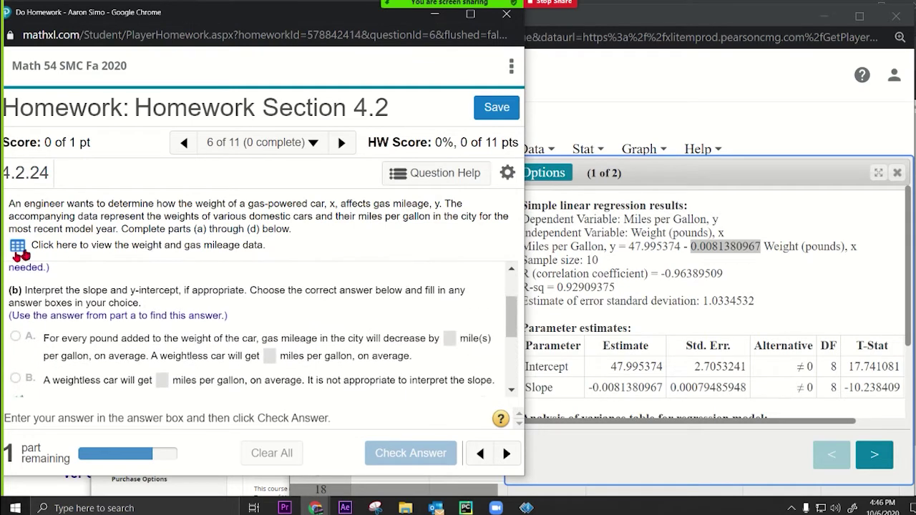
# Step: Switch to StatCrunch, highlight the correlation coefficient in the regression results, and move its window aside to uncover the course page
pyautogui.click(726, 248)
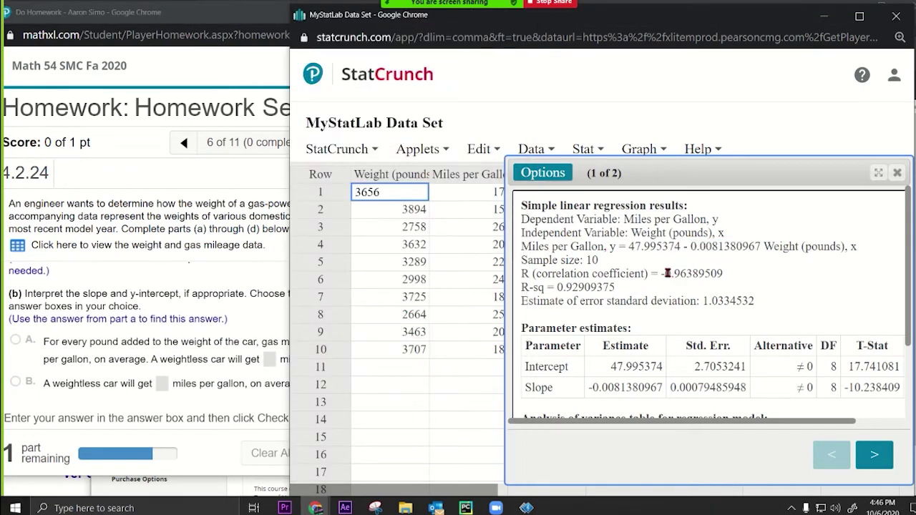
pyautogui.moveTo(682, 272); pyautogui.dragTo(693, 274)
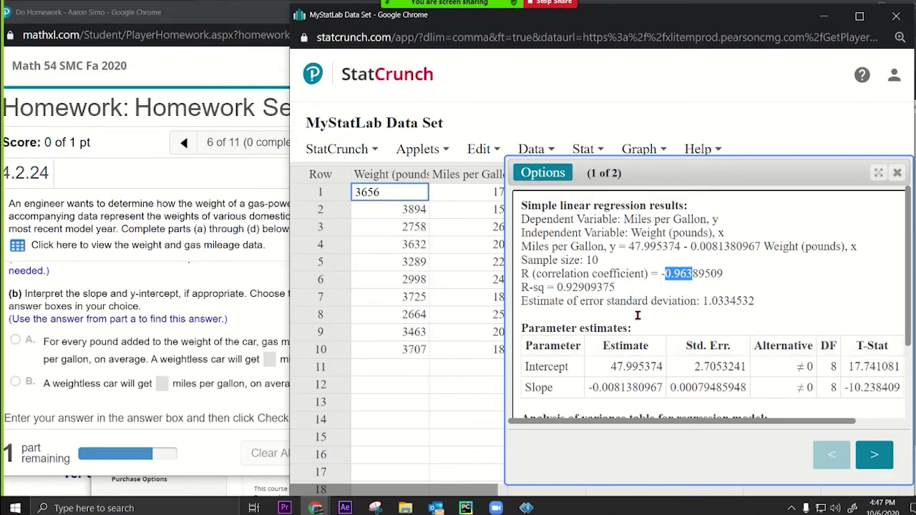
pyautogui.moveTo(649, 19); pyautogui.dragTo(163, 19)
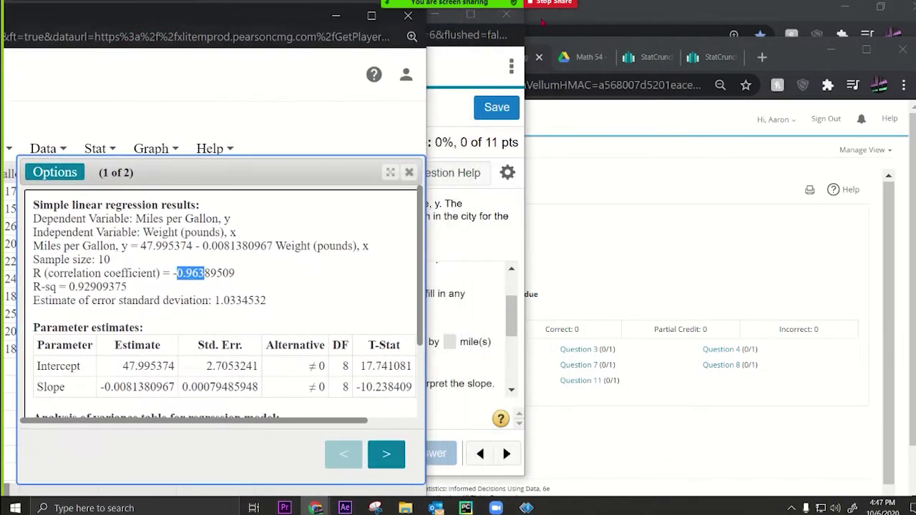
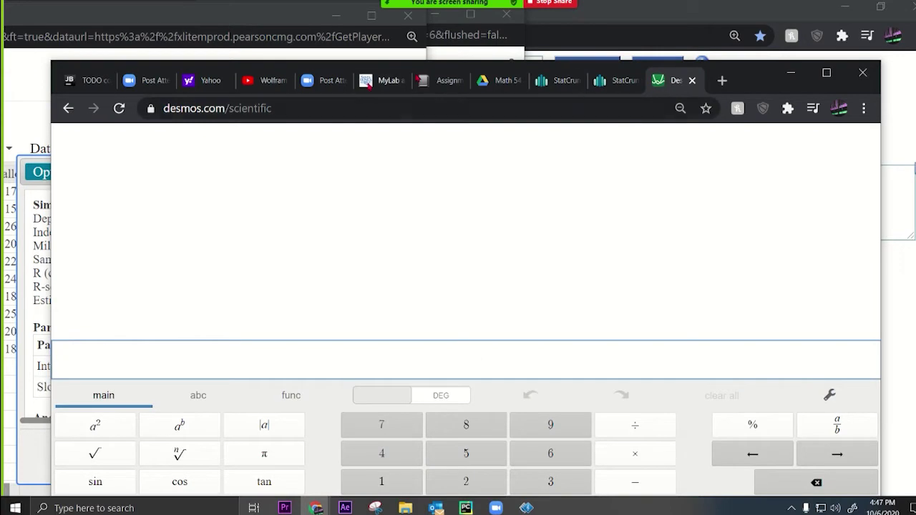
# Step: Narrow the Desmos calculator window to uncover StatCrunch, and highlight the regression results down to the regression equation
pyautogui.moveTo(50, 154); pyautogui.dragTo(367, 175)
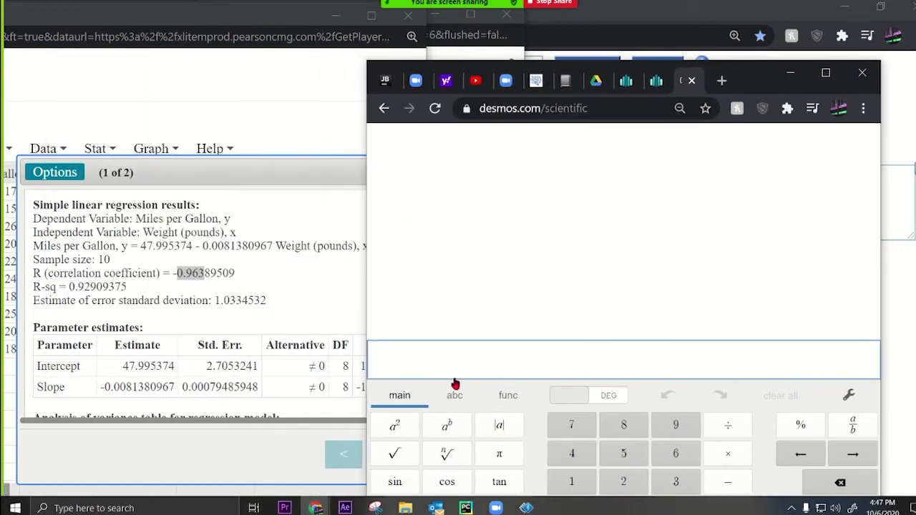
pyautogui.click(207, 148)
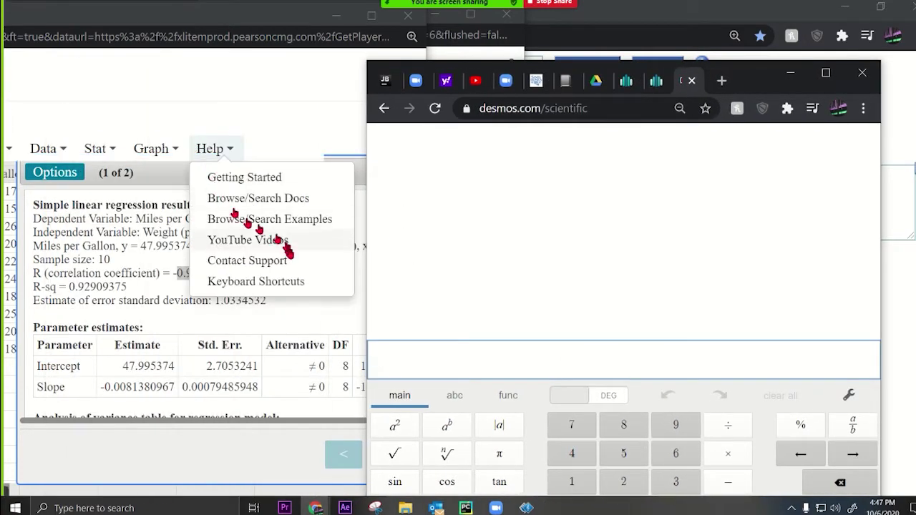
pyautogui.click(136, 247)
pyautogui.moveTo(121, 245); pyautogui.dragTo(274, 254)
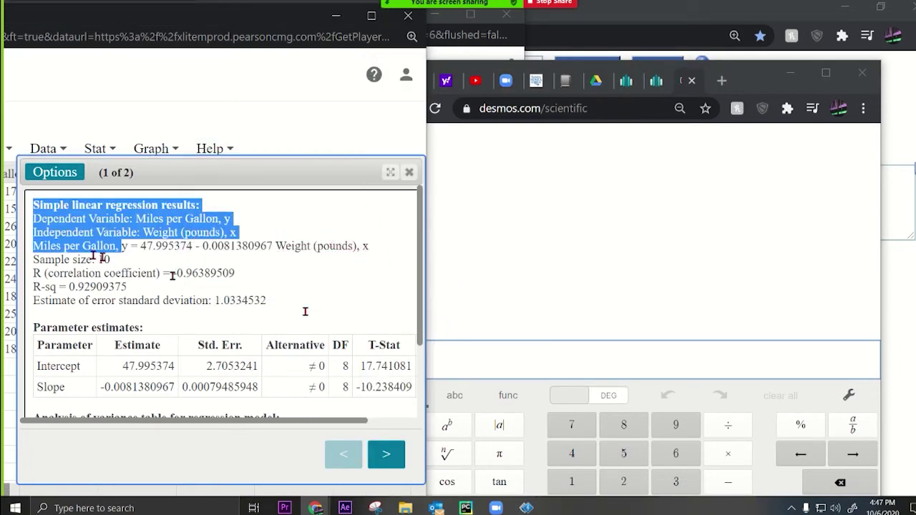
# Step: Enter 47.995374 − 0.0081380967 followed by a multiplication sign in the Desmos scientific calculator
pyautogui.click(472, 356)
pyautogui.write('y =')
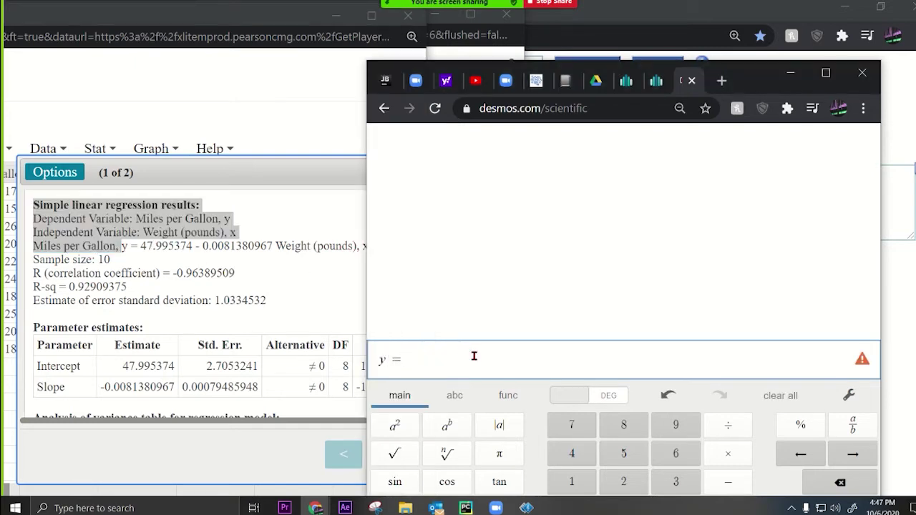
pyautogui.press('BackSpace')
pyautogui.press('BackSpace')
pyautogui.write('47.995')
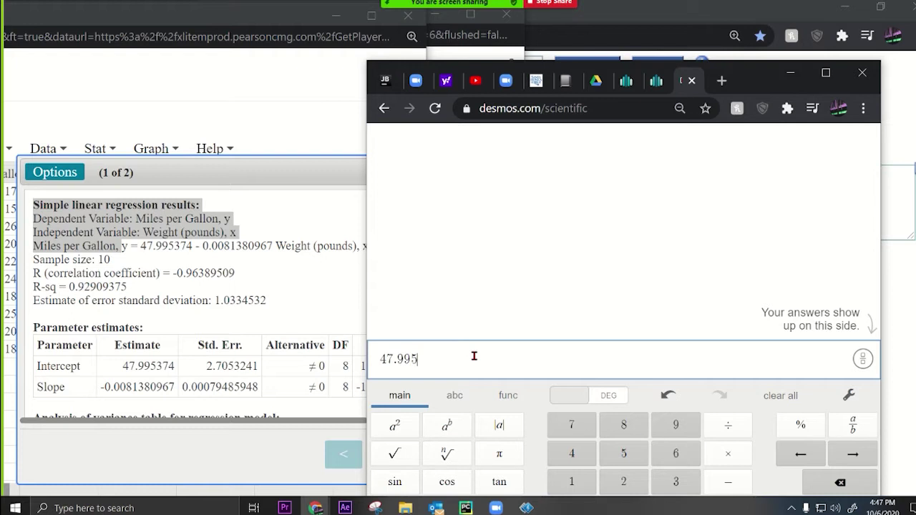
pyautogui.write('374')
pyautogui.write('-0.')
pyautogui.write('081')
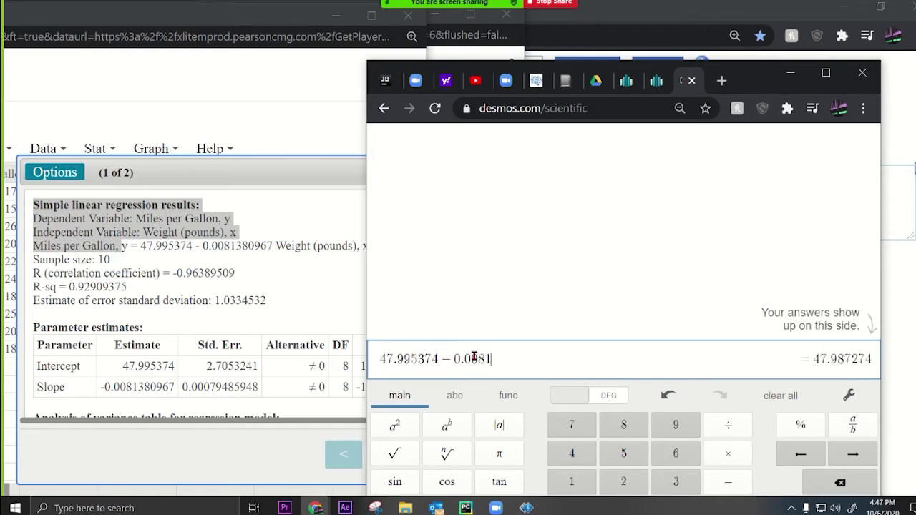
pyautogui.write('38')
pyautogui.write('09')
pyautogui.write('67')
pyautogui.write('*')
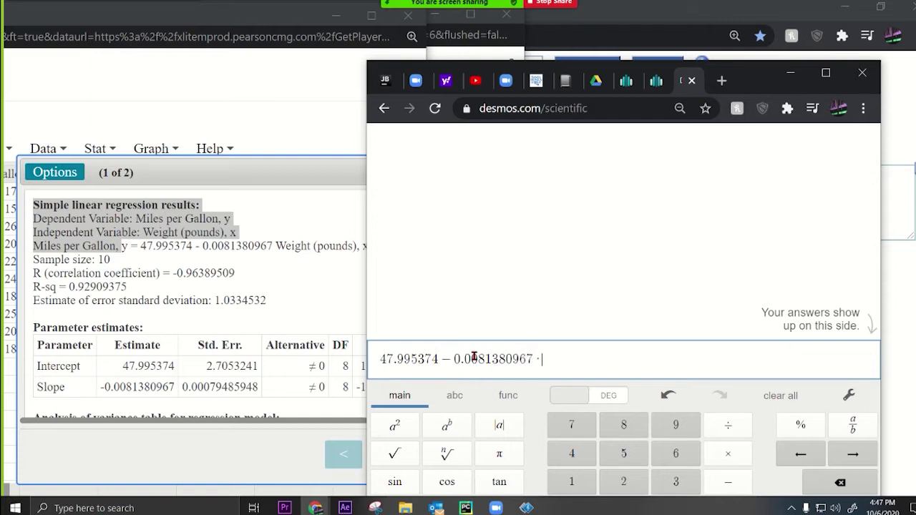
# Step: Close the StatCrunch regression results, look up the car's weight in part (c), and complete the Desmos multiplication with 3531
pyautogui.write('36')
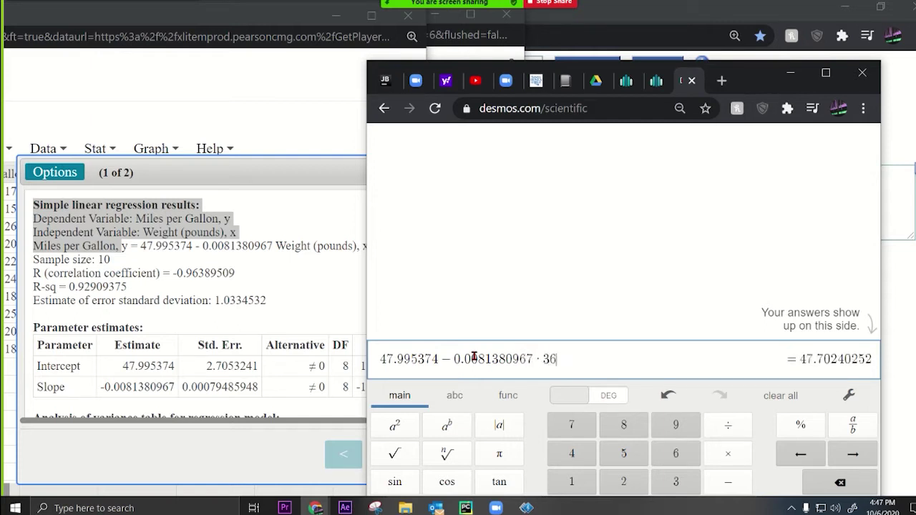
pyautogui.click(184, 103)
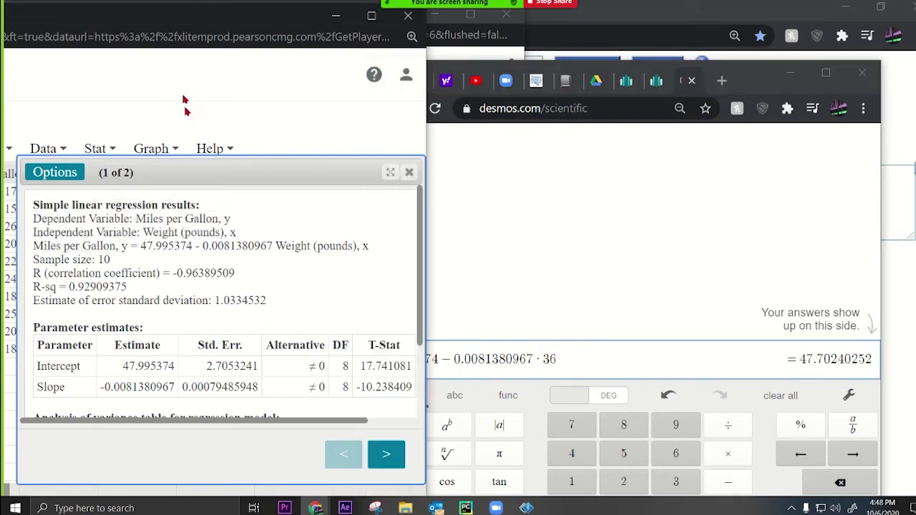
pyautogui.click(409, 175)
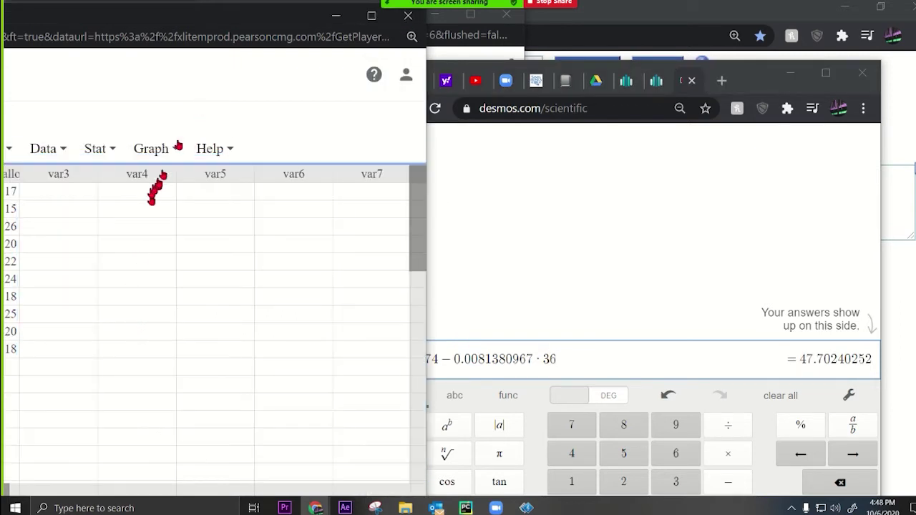
pyautogui.click(491, 54)
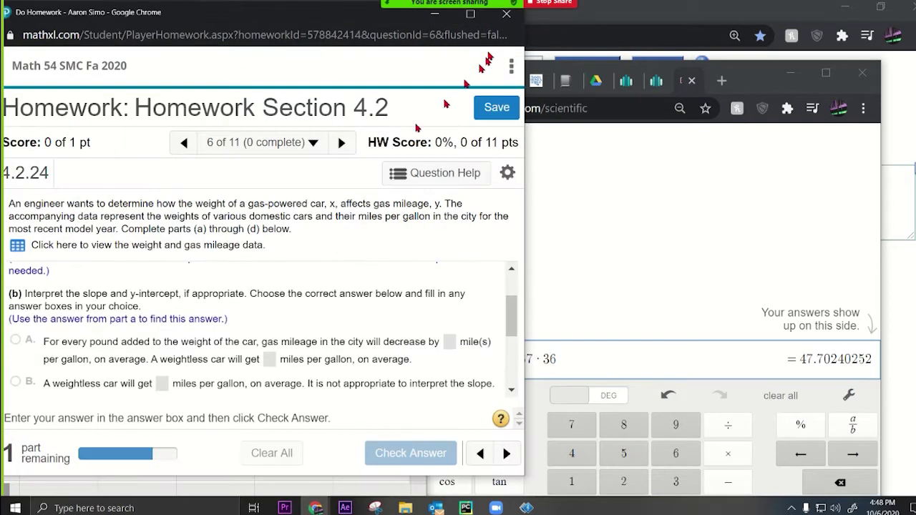
pyautogui.scroll(-4, 164, 361)
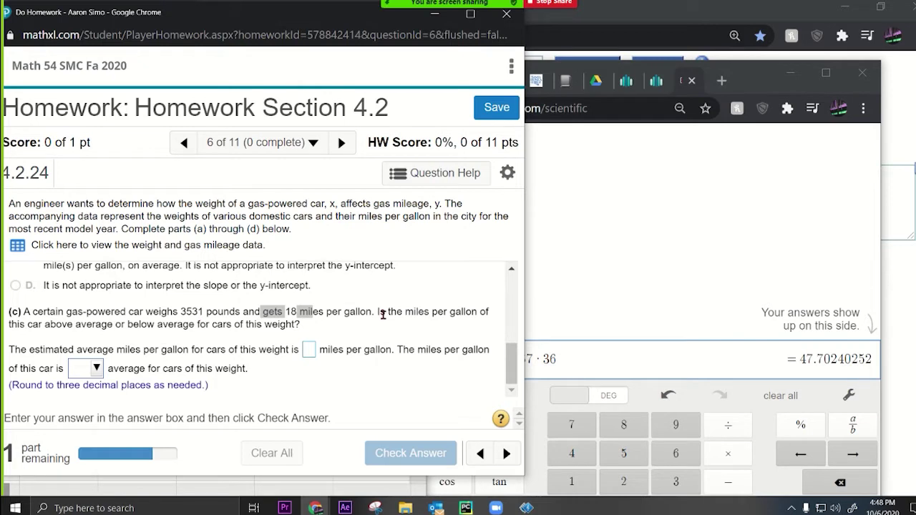
pyautogui.click(594, 356)
pyautogui.press('BackSpace')
pyautogui.write('531')
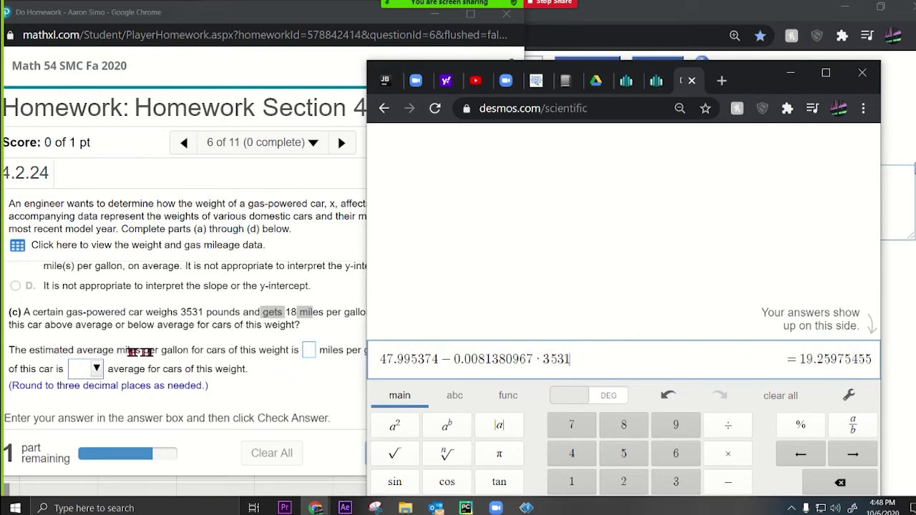
# Step: Fill in part (c) of the homework with 19.260 miles per gallon and above average
pyautogui.click(308, 350)
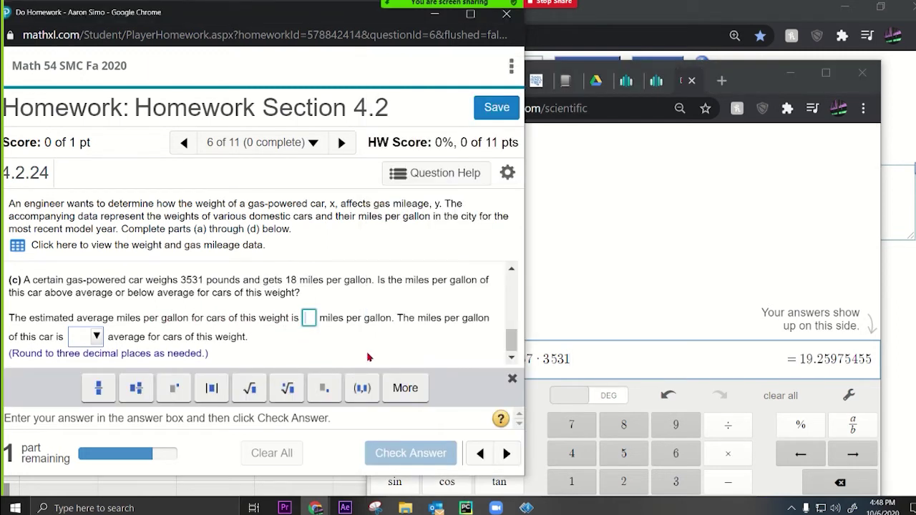
pyautogui.write('19.')
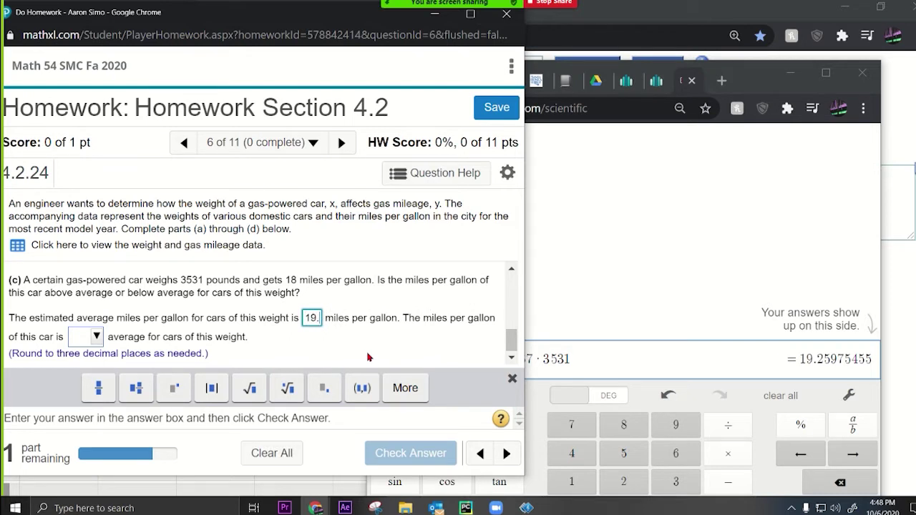
pyautogui.write('260')
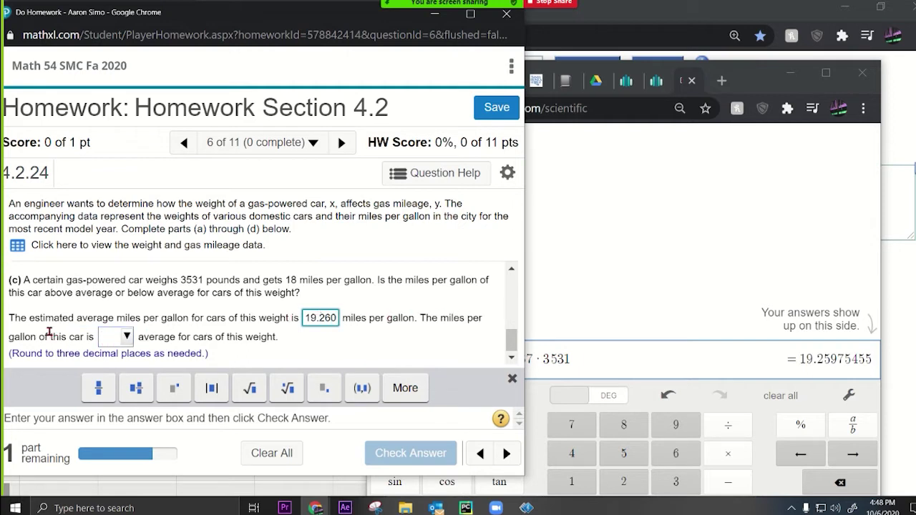
pyautogui.click(109, 339)
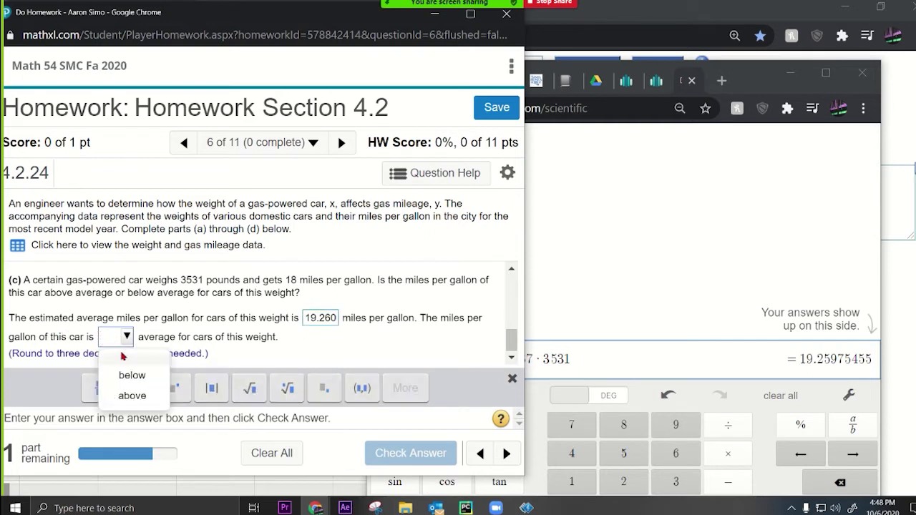
pyautogui.click(129, 399)
# Step: Highlight the estimate and the car's stated mileage in part (c), check the answer and dismiss the feedback
pyautogui.moveTo(312, 319); pyautogui.dragTo(335, 322)
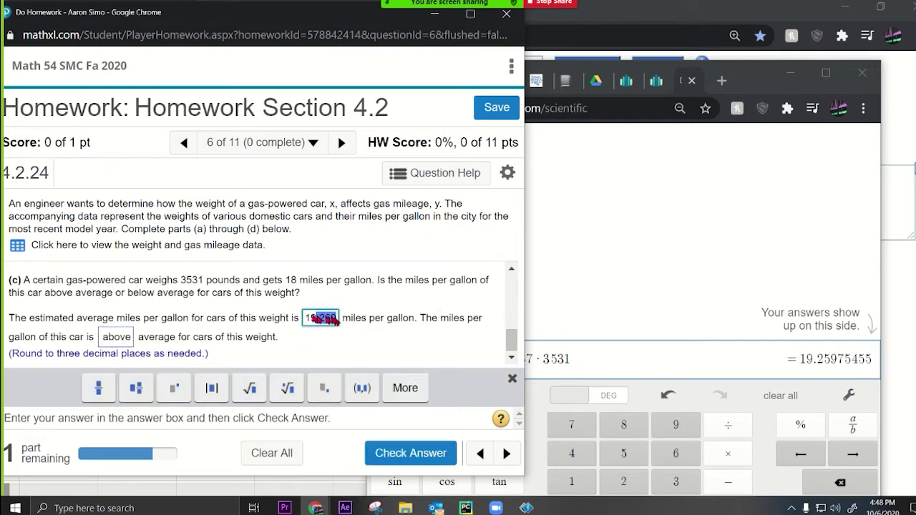
pyautogui.moveTo(284, 278); pyautogui.dragTo(387, 282)
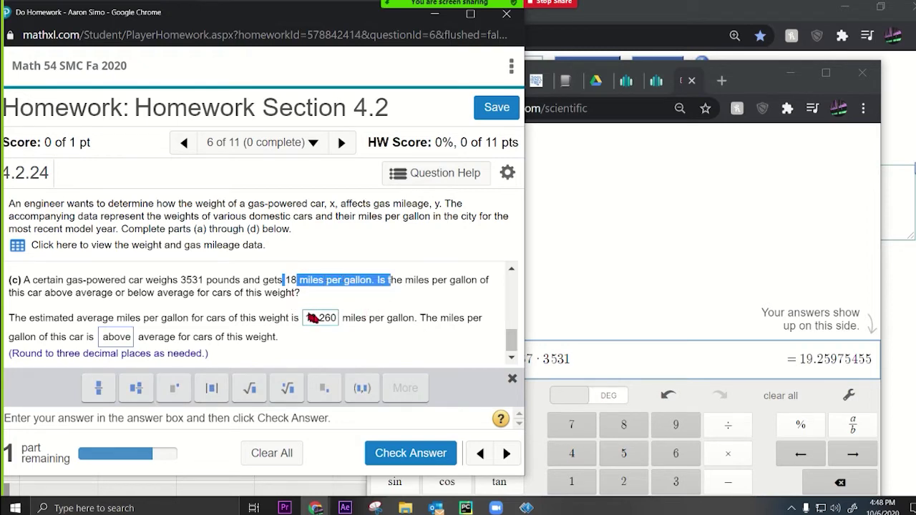
pyautogui.click(401, 455)
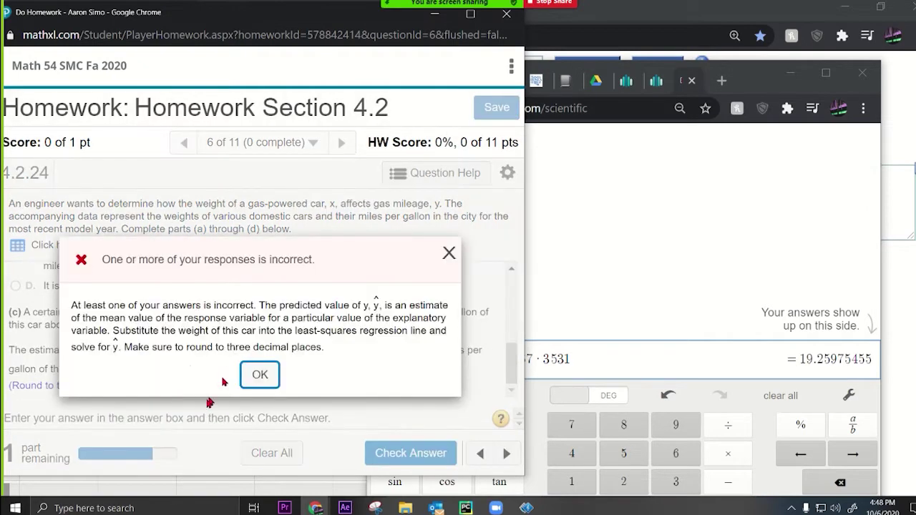
pyautogui.click(259, 375)
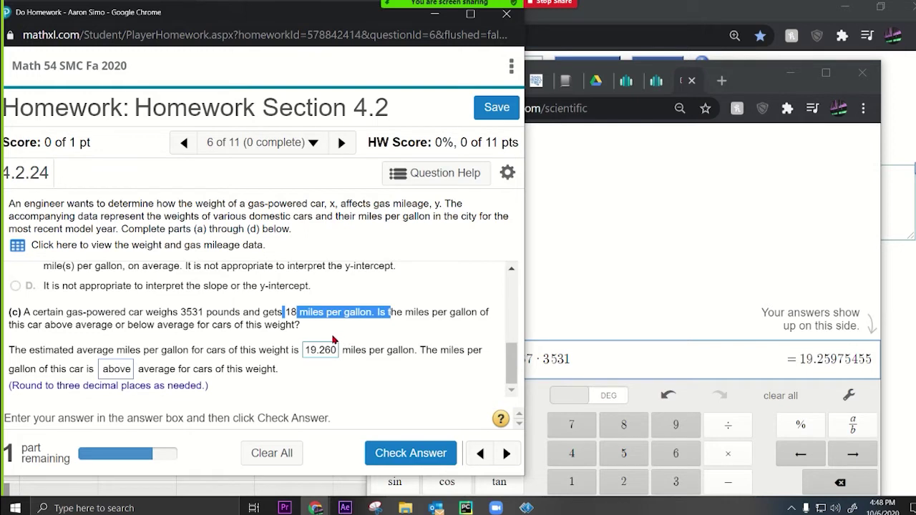
# Step: Compare the Desmos expression and its result with the car's weight in part (c) and the rounded regression equation in part (a)
pyautogui.moveTo(92, 313); pyautogui.dragTo(188, 323)
pyautogui.click(641, 361)
pyautogui.press('Left')
pyautogui.press('Left')
pyautogui.press('Left')
pyautogui.press('Left')
pyautogui.press('Left')
pyautogui.press('Left')
pyautogui.press('Left')
pyautogui.press('Left')
pyautogui.press('Left')
pyautogui.press('Left')
pyautogui.press('Left')
pyautogui.press('Left')
pyautogui.press('Left')
pyautogui.press('Left')
pyautogui.press('Left')
pyautogui.press('Left')
pyautogui.press('Left')
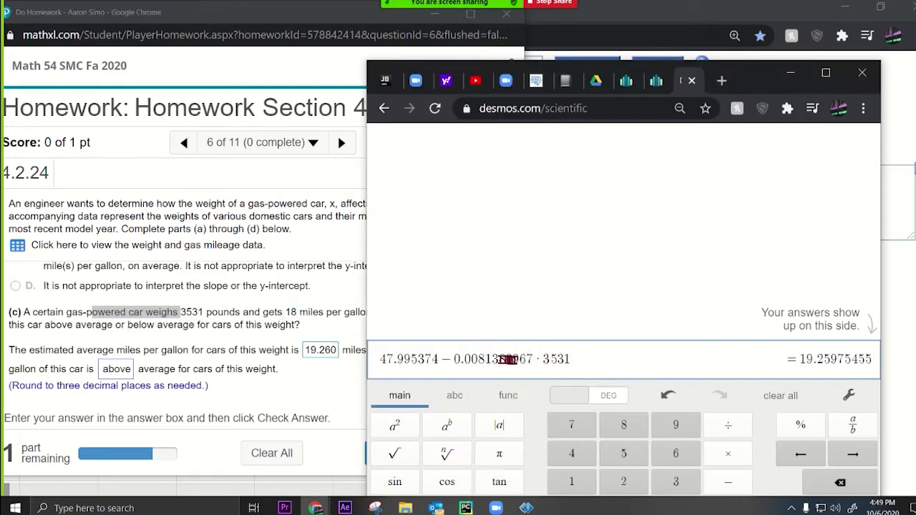
pyautogui.scroll(5, 215, 286)
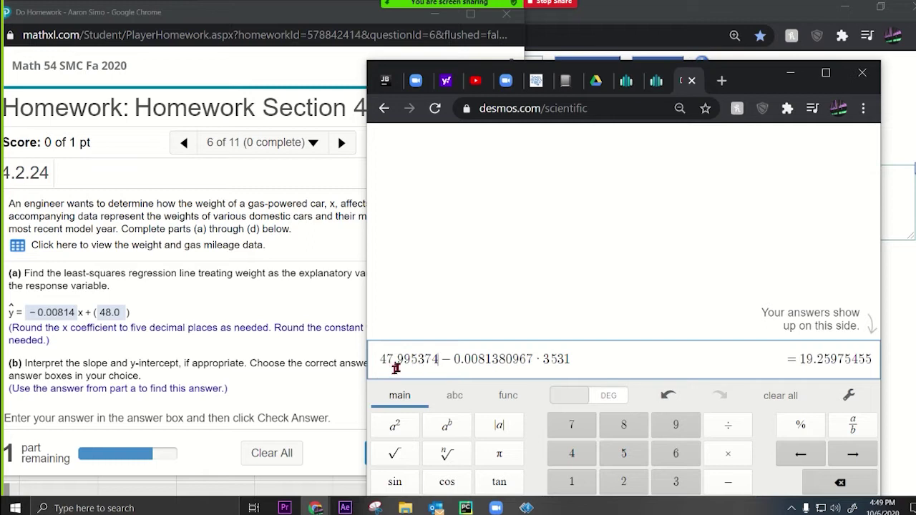
pyautogui.moveTo(805, 358); pyautogui.dragTo(867, 357)
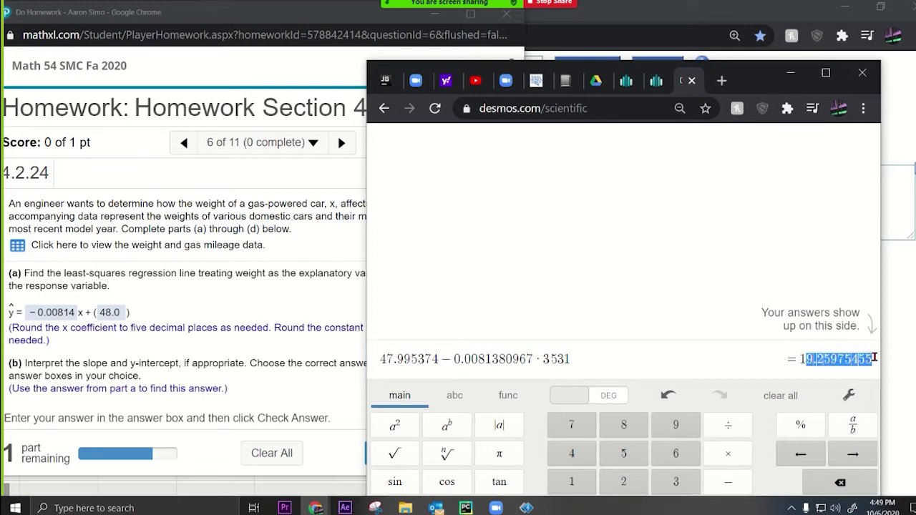
# Step: Replace the constant 47.995374 in the Desmos expression with the rounded value 48
pyautogui.click(441, 361)
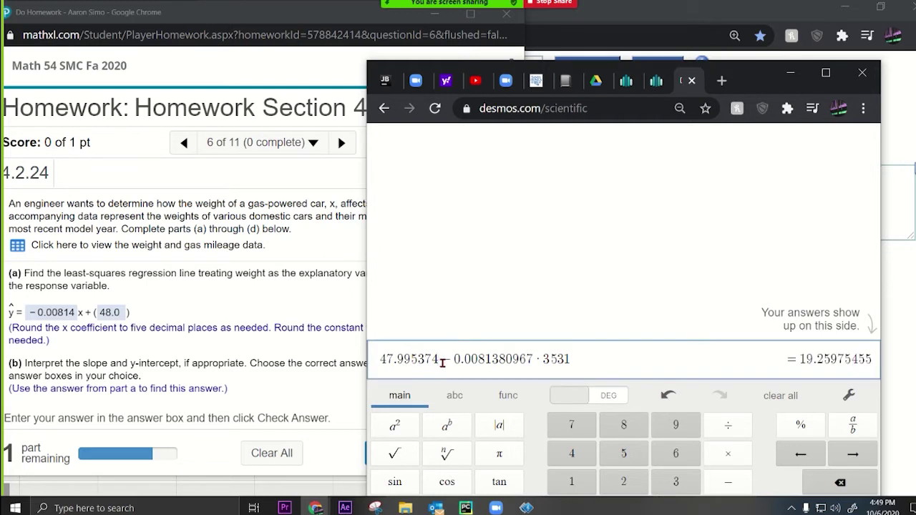
pyautogui.press('BackSpace')
pyautogui.press('BackSpace')
pyautogui.press('BackSpace')
pyautogui.press('BackSpace')
pyautogui.press('BackSpace')
pyautogui.press('BackSpace')
pyautogui.press('BackSpace')
pyautogui.press('BackSpace')
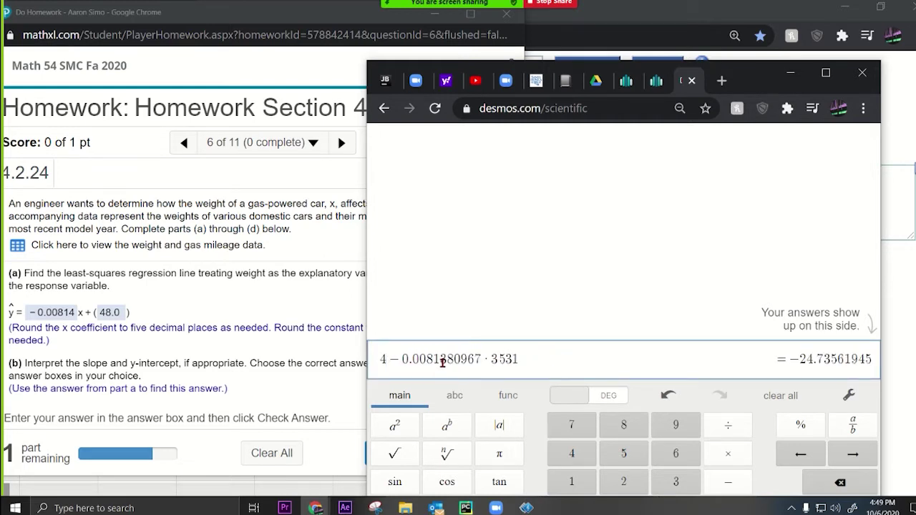
pyautogui.write('8')
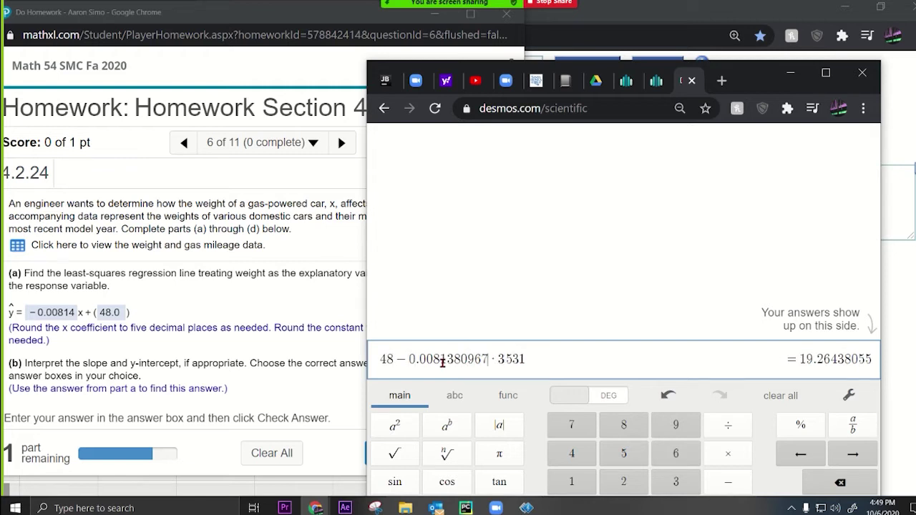
# Step: Round the slope in the Desmos expression to 0.00814 and highlight the first three decimals of the result
pyautogui.press('BackSpace')
pyautogui.press('BackSpace')
pyautogui.press('BackSpace')
pyautogui.press('BackSpace')
pyautogui.press('BackSpace')
pyautogui.press('BackSpace')
pyautogui.write('4')
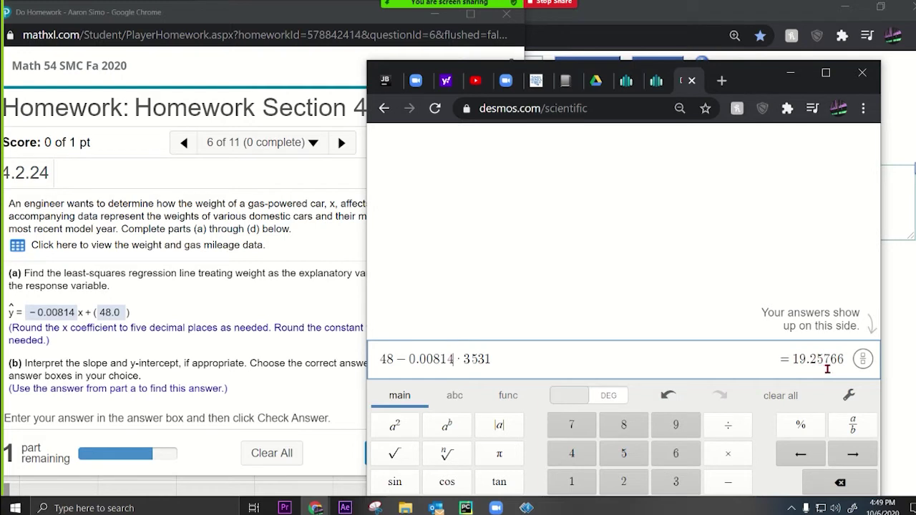
pyautogui.moveTo(809, 358); pyautogui.dragTo(828, 358)
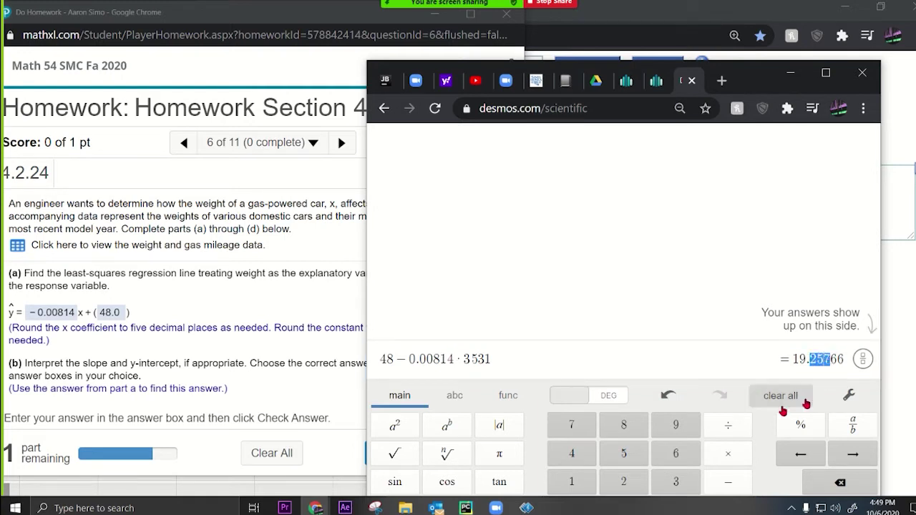
# Step: Change the estimated average in part (c) of the homework to 19.258 miles per gallon and check the answer
pyautogui.click(300, 401)
pyautogui.scroll(-5, 384, 312)
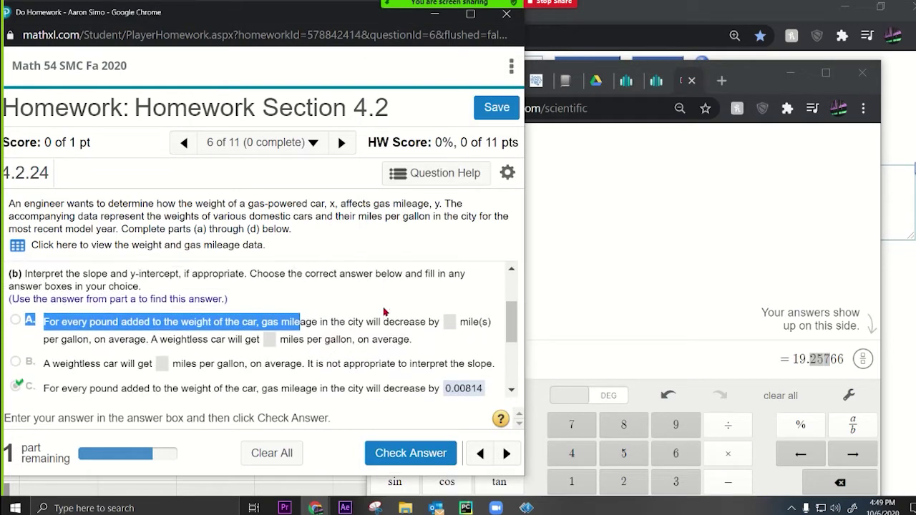
pyautogui.scroll(-2, 384, 312)
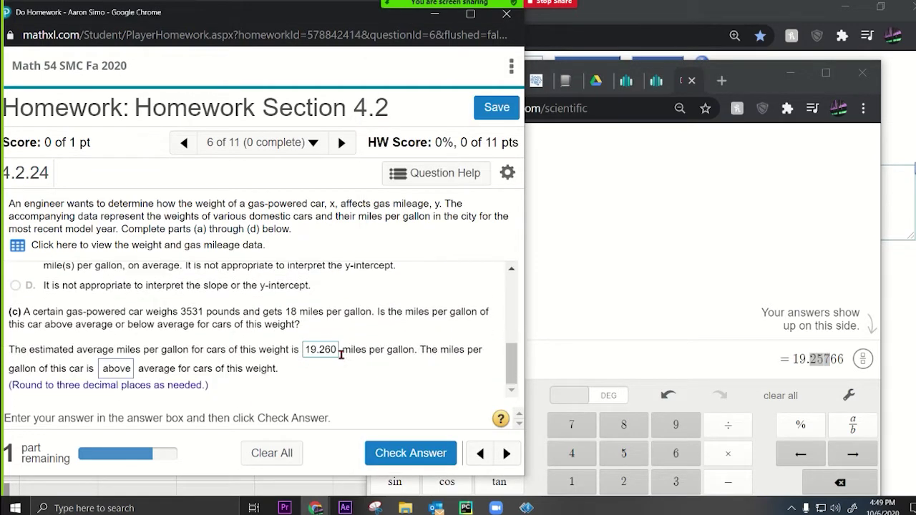
pyautogui.click(333, 350)
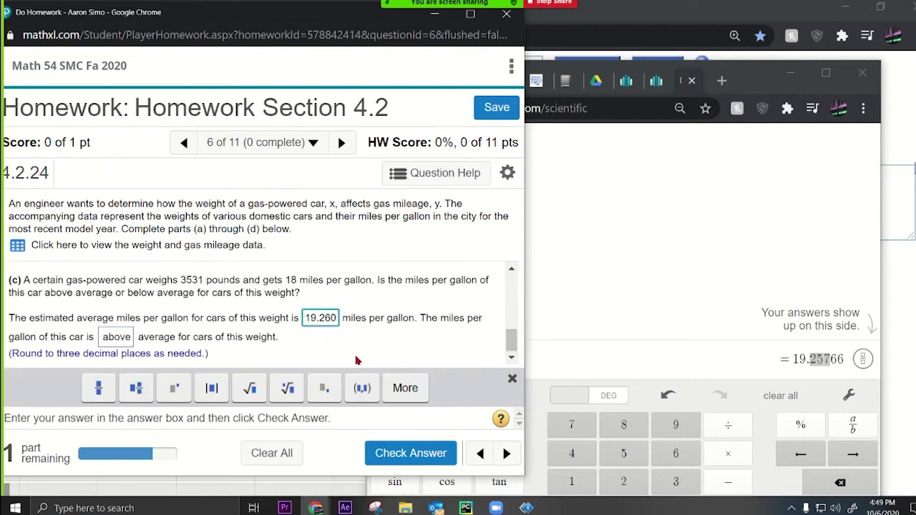
pyautogui.press('BackSpace')
pyautogui.press('BackSpace')
pyautogui.write('58')
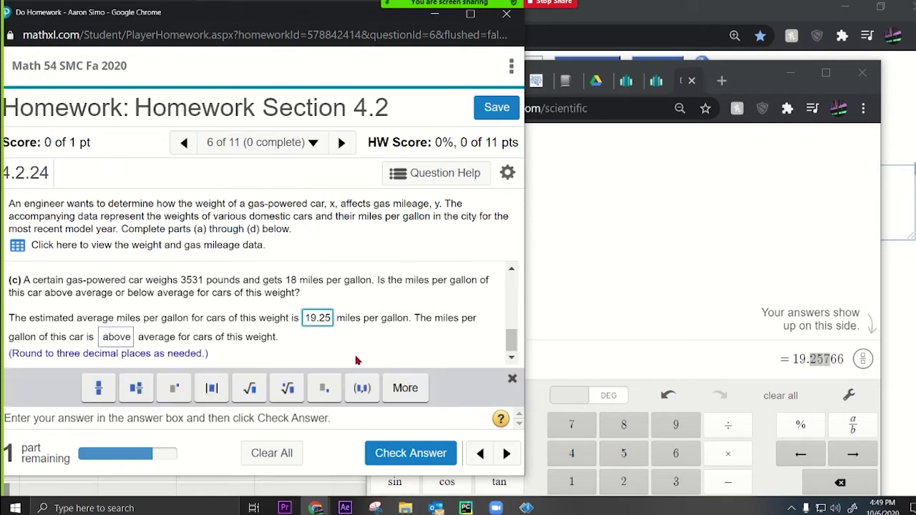
pyautogui.click(406, 455)
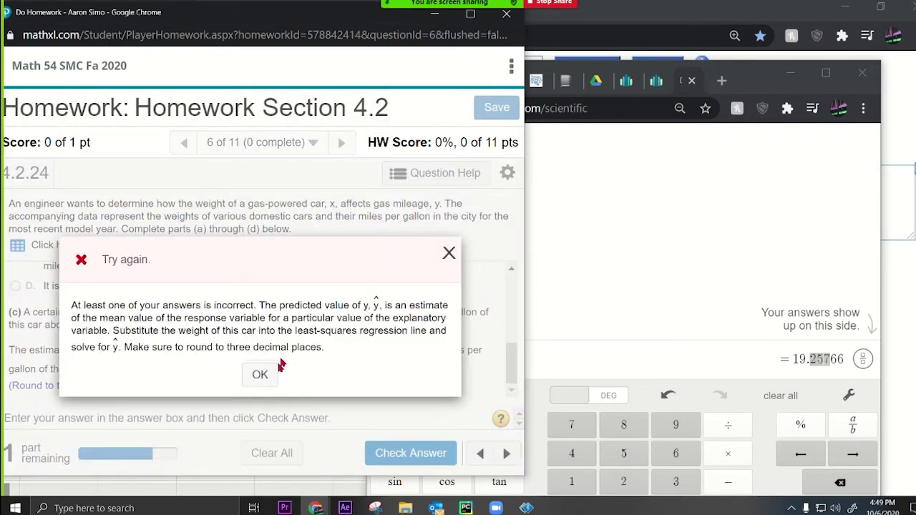
# Step: Dismiss the feedback on part (c) and compare the car's 18 miles per gallon with the estimated average of 19.258
pyautogui.click(259, 374)
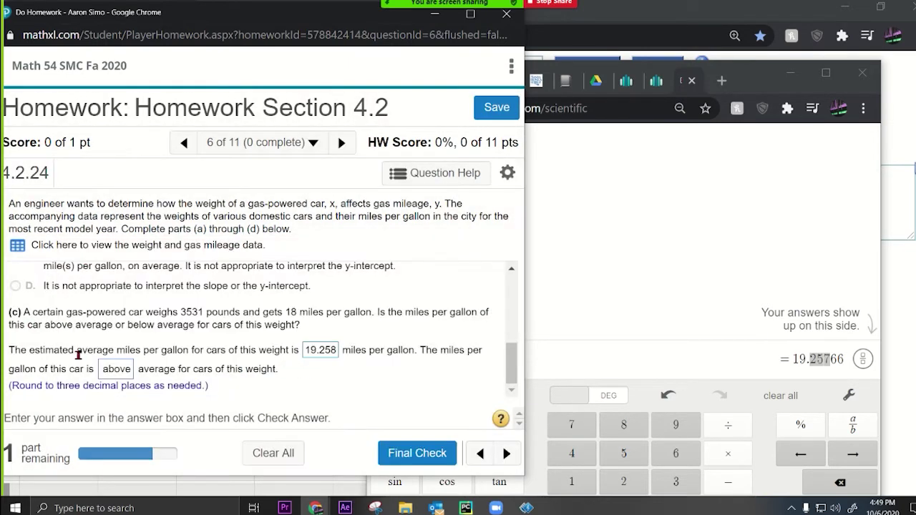
pyautogui.moveTo(71, 351); pyautogui.dragTo(8, 349)
pyautogui.moveTo(136, 346); pyautogui.dragTo(482, 350)
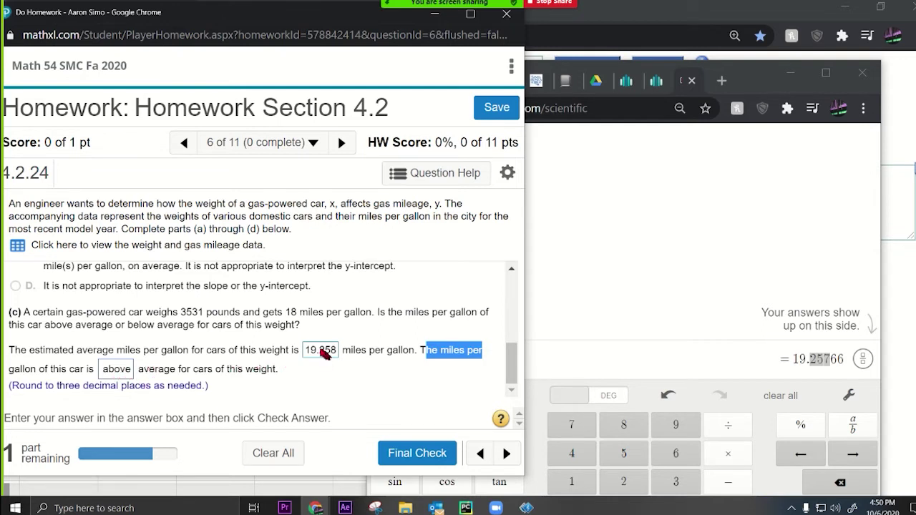
pyautogui.moveTo(308, 350); pyautogui.dragTo(327, 350)
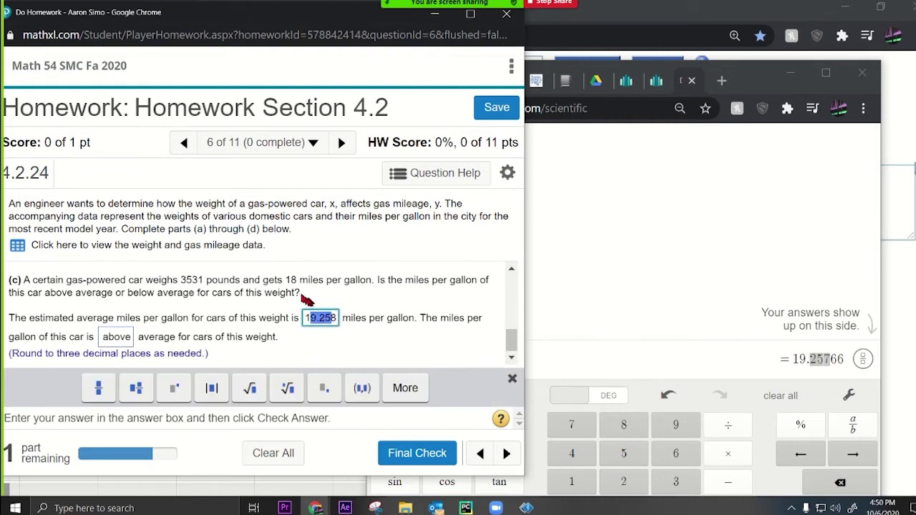
pyautogui.click(105, 339)
pyautogui.click(132, 395)
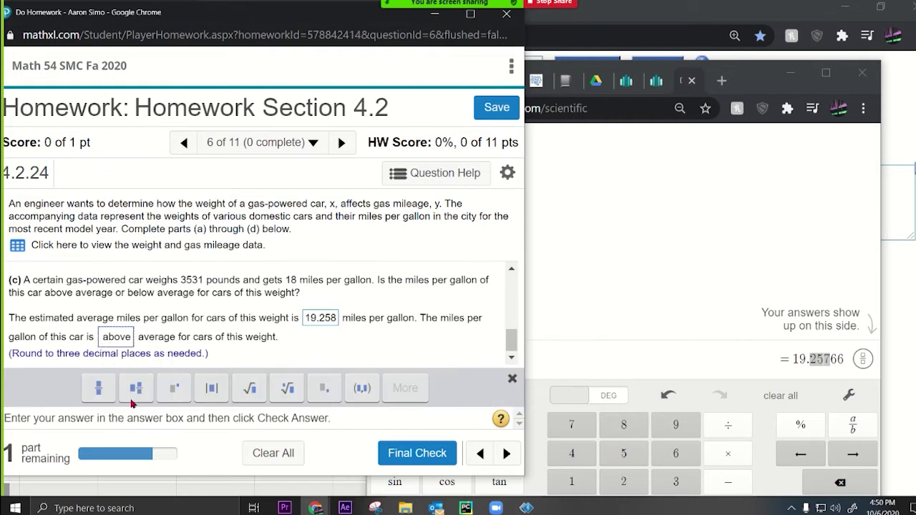
pyautogui.moveTo(296, 280); pyautogui.dragTo(242, 280)
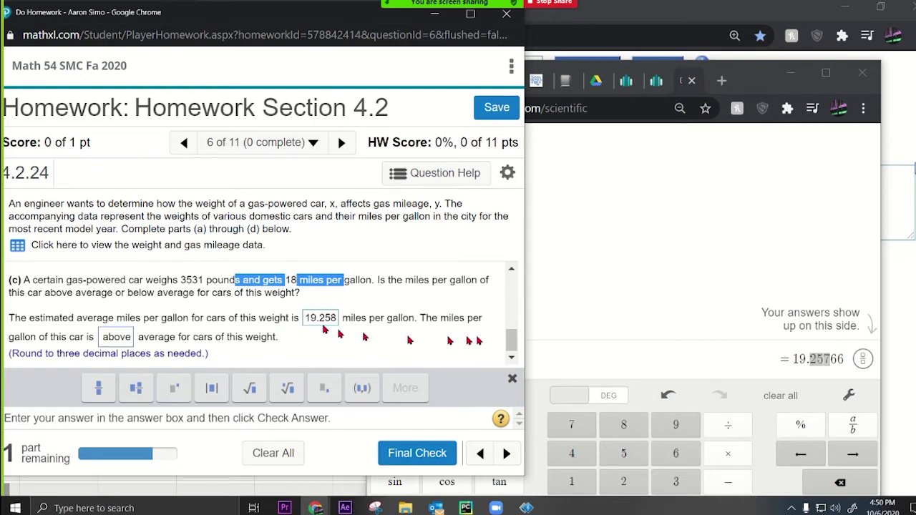
pyautogui.moveTo(459, 319); pyautogui.dragTo(491, 338)
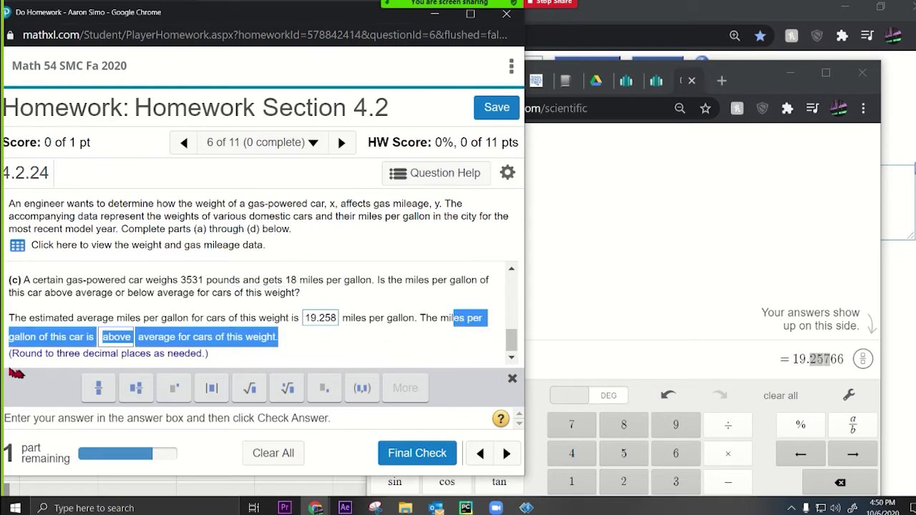
# Step: Change the comparison in part (c) to "below" average, submit the final check and dismiss the feedback
pyautogui.click(115, 340)
pyautogui.click(132, 376)
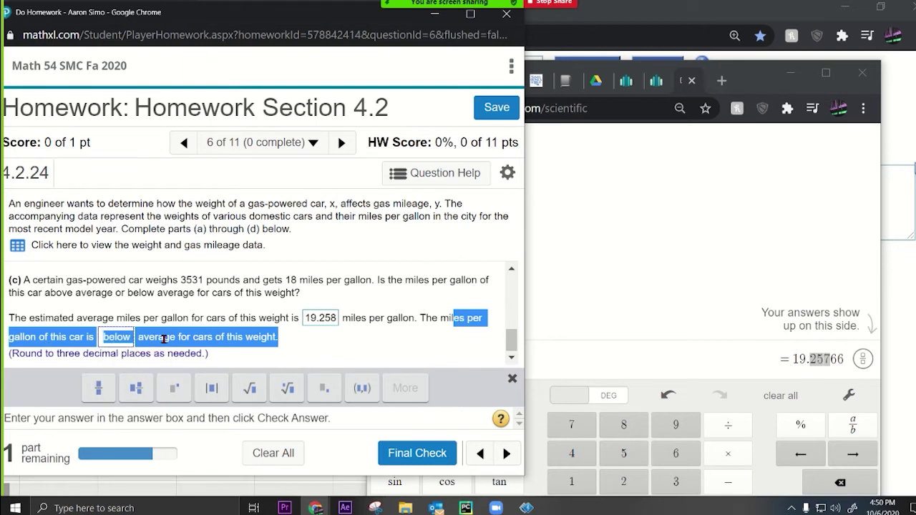
pyautogui.click(296, 320)
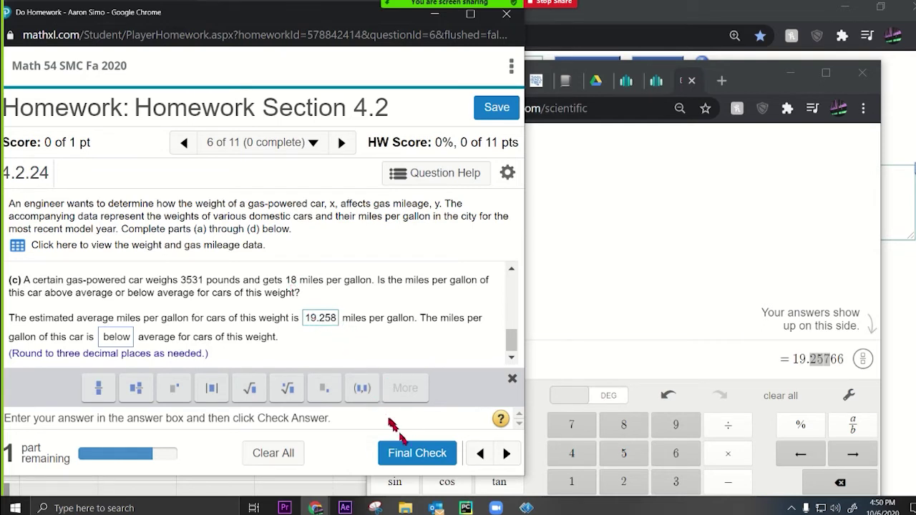
pyautogui.click(419, 455)
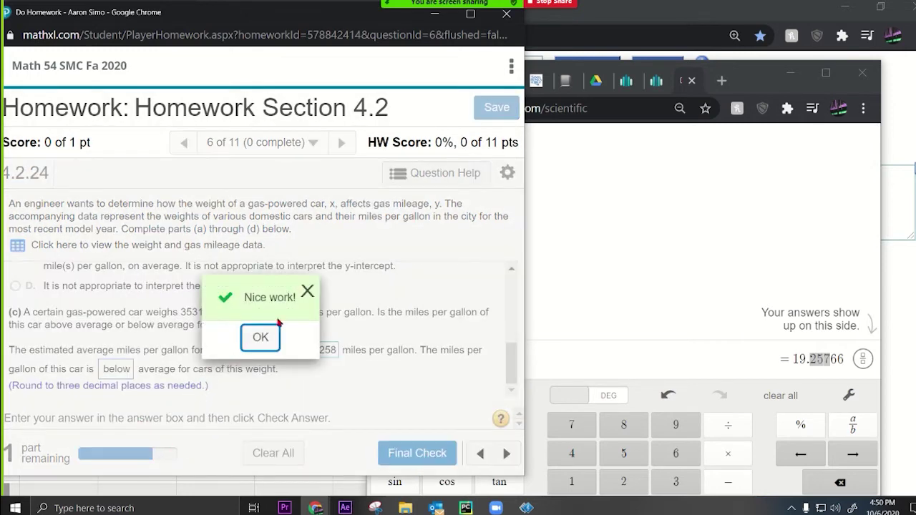
pyautogui.click(307, 291)
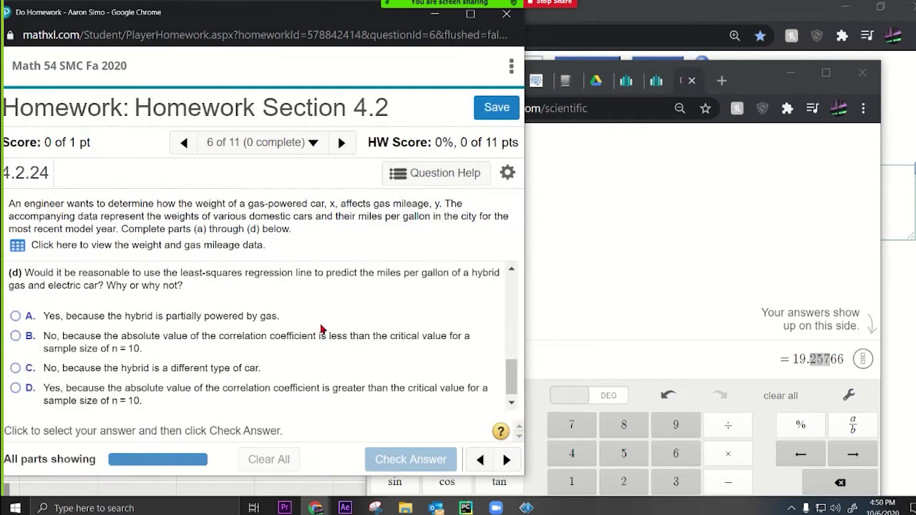
# Step: Answer part (d) with option C, "No, because the hybrid is a different type of car", check it and go to the next question
pyautogui.scroll(5, 324, 343)
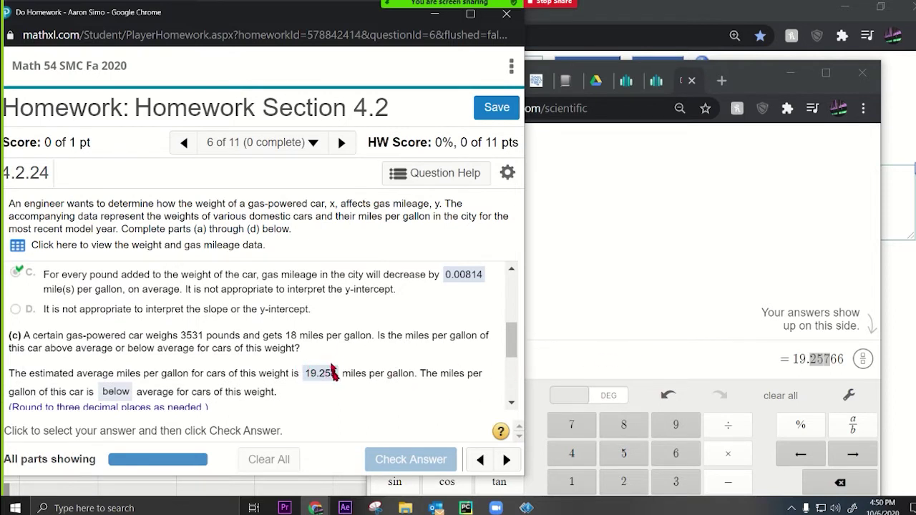
pyautogui.scroll(-2, 280, 342)
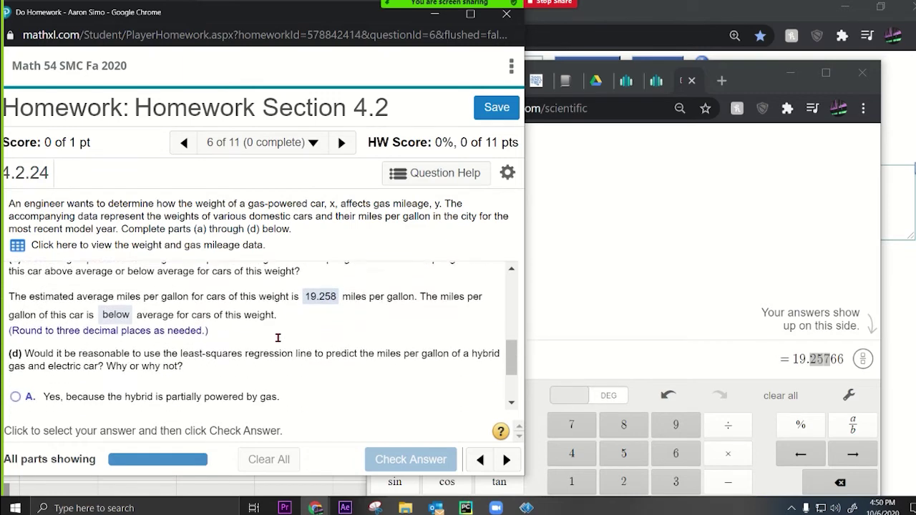
pyautogui.scroll(-2, 243, 343)
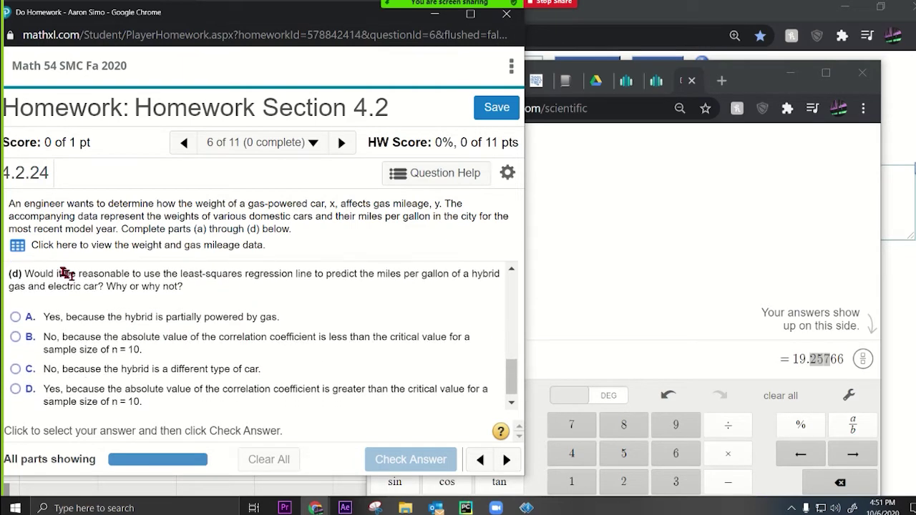
pyautogui.moveTo(48, 272); pyautogui.dragTo(195, 292)
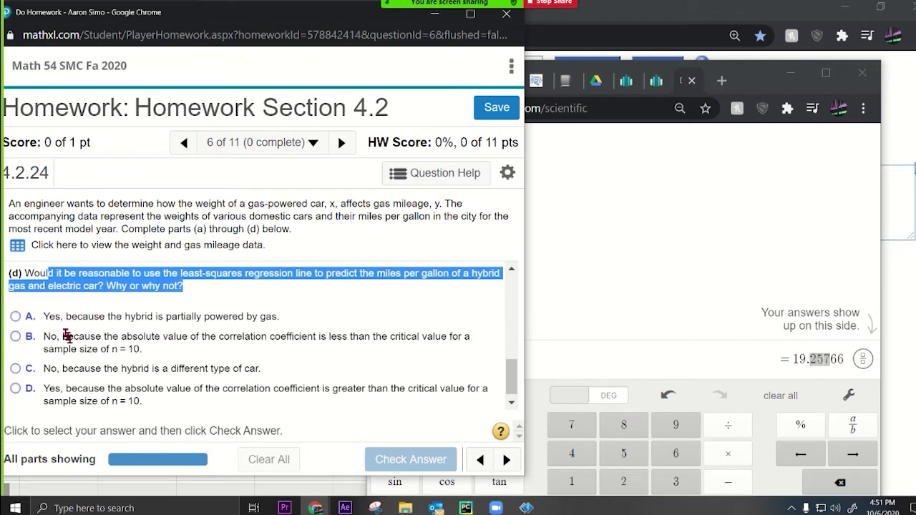
pyautogui.click(15, 369)
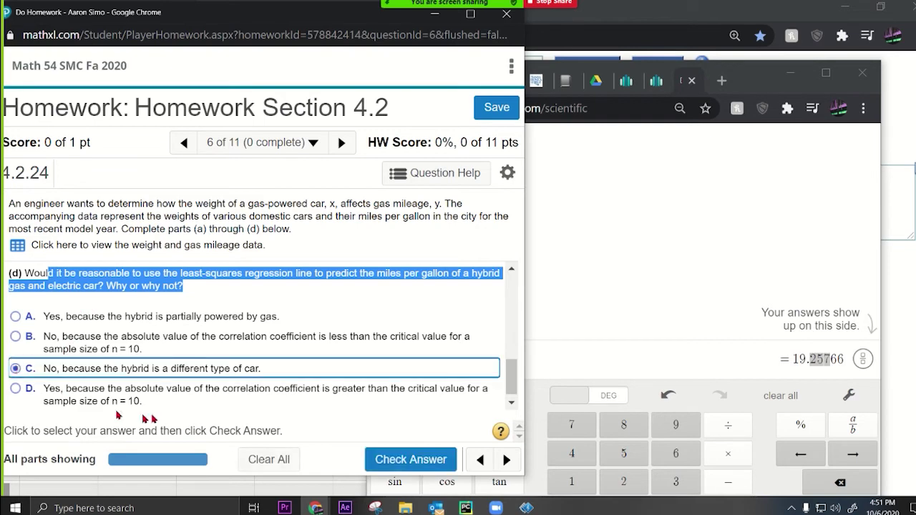
pyautogui.click(401, 458)
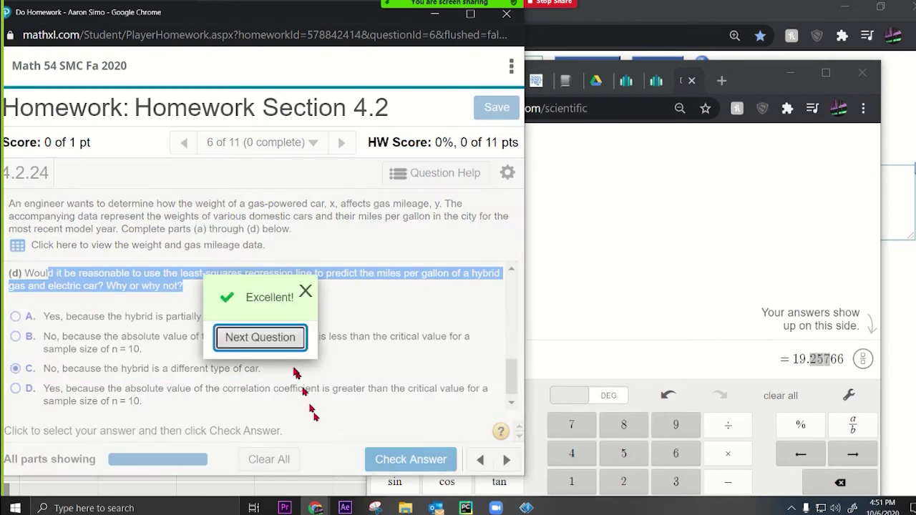
pyautogui.click(270, 341)
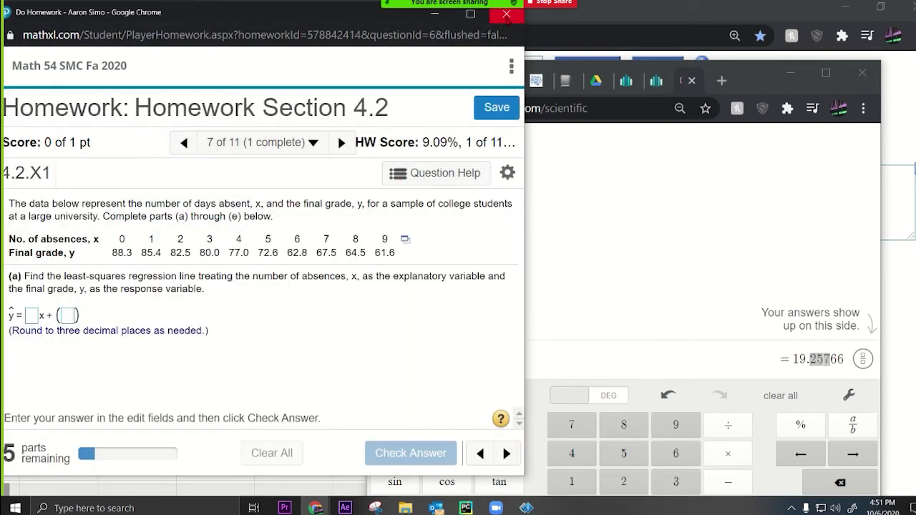
# Step: Leave the homework player, minimize the LaTeX editor window and maximize the browser window that holds the StatCrunch and Desmos pages
pyautogui.click(505, 15)
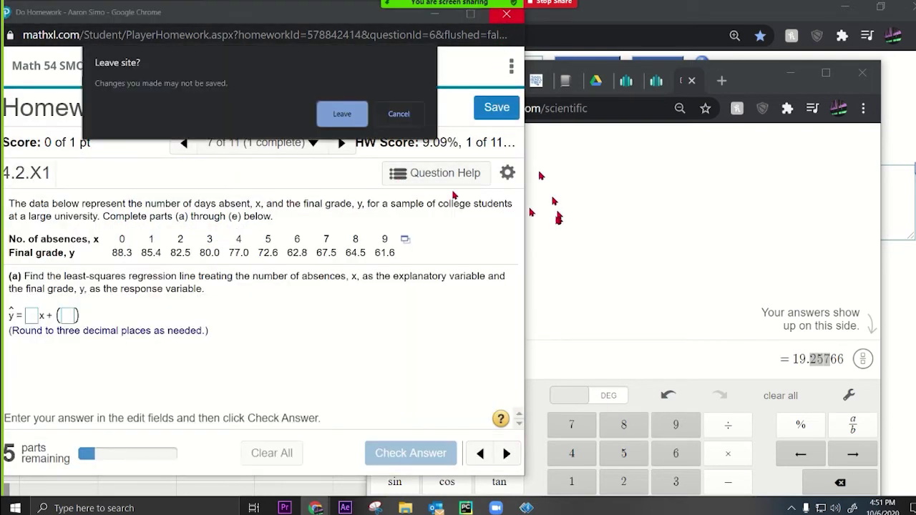
pyautogui.click(333, 115)
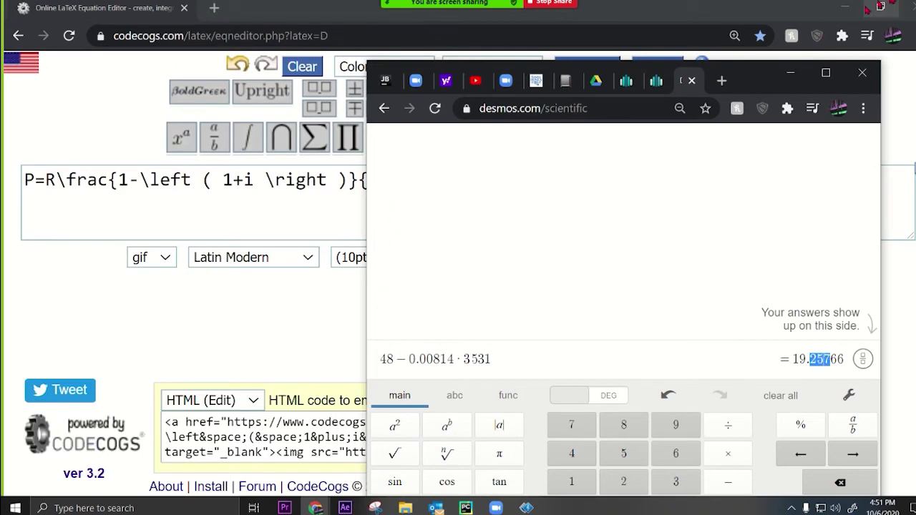
pyautogui.click(845, 8)
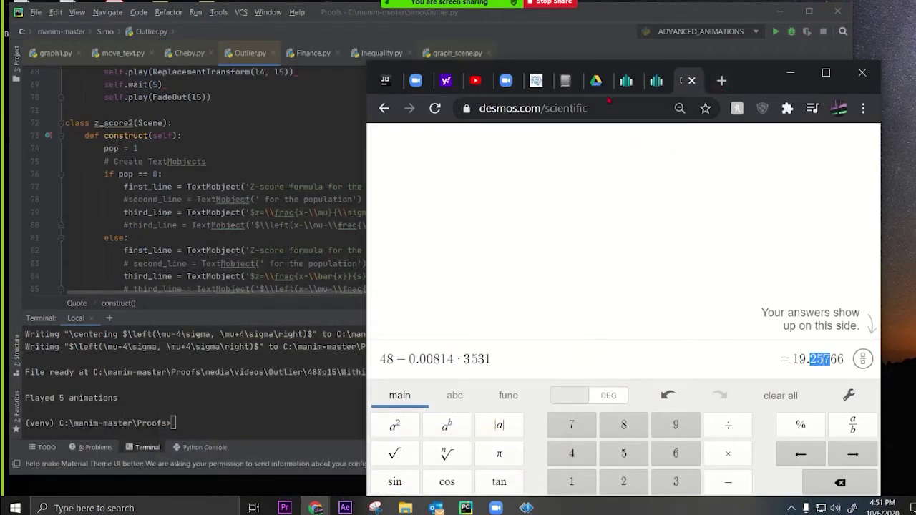
pyautogui.click(826, 72)
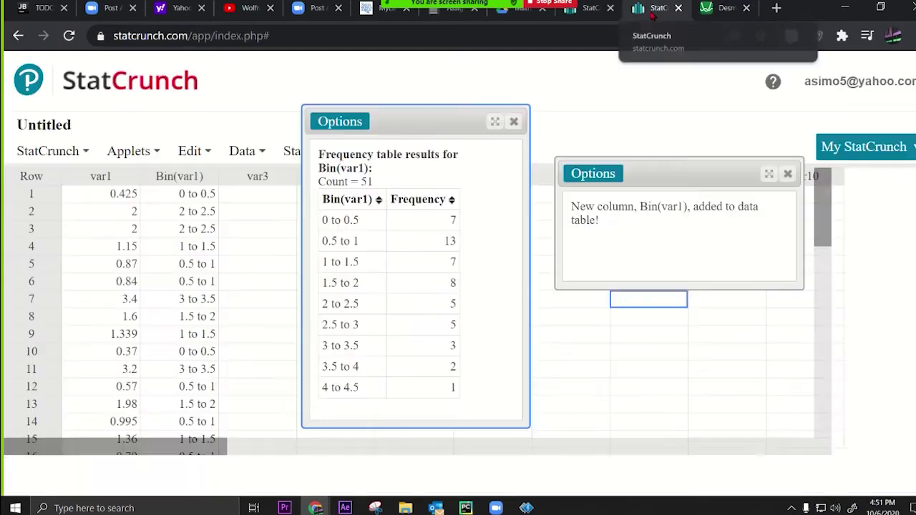
pyautogui.click(653, 10)
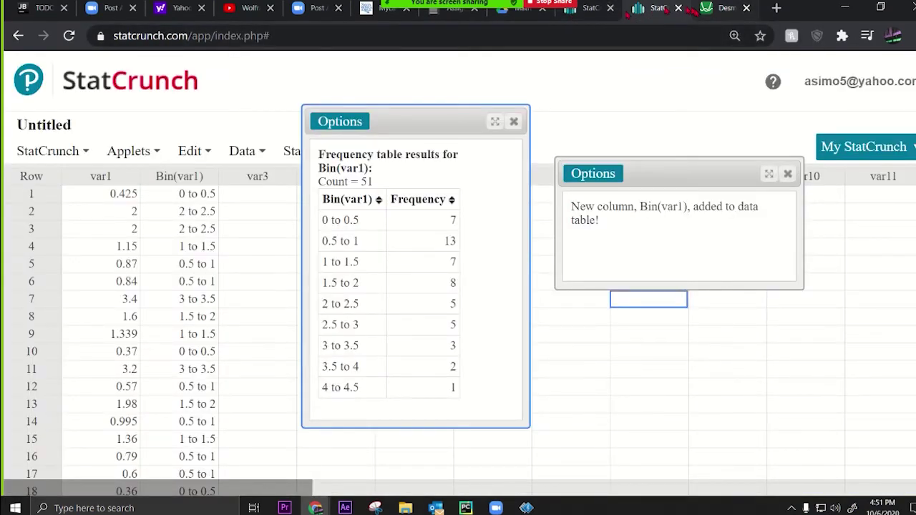
# Step: Open Question 10 of Homework Section 4.1 from the MyLab Statistics course assignments
pyautogui.click(453, 9)
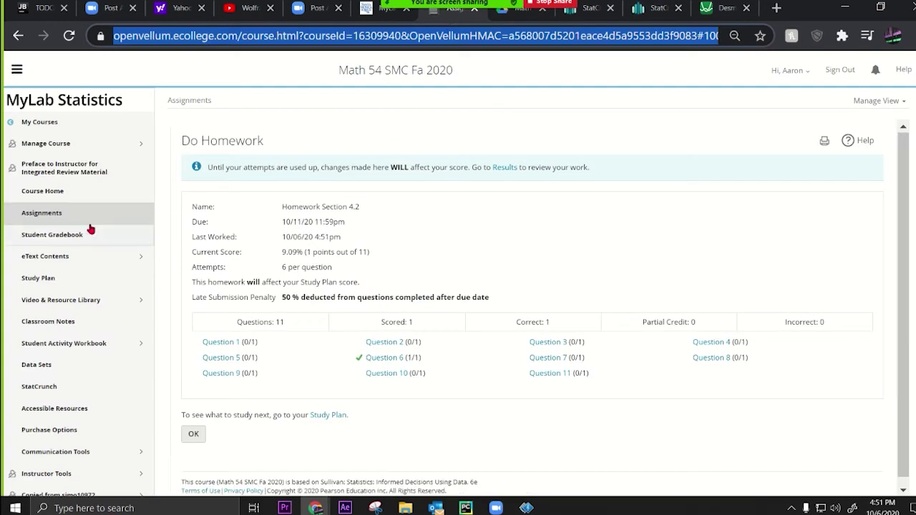
pyautogui.click(63, 214)
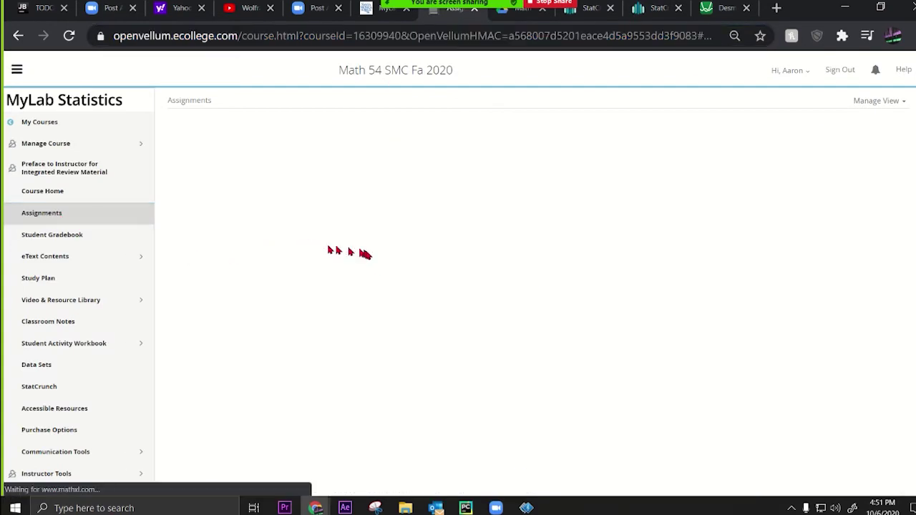
pyautogui.scroll(-3, 343, 470)
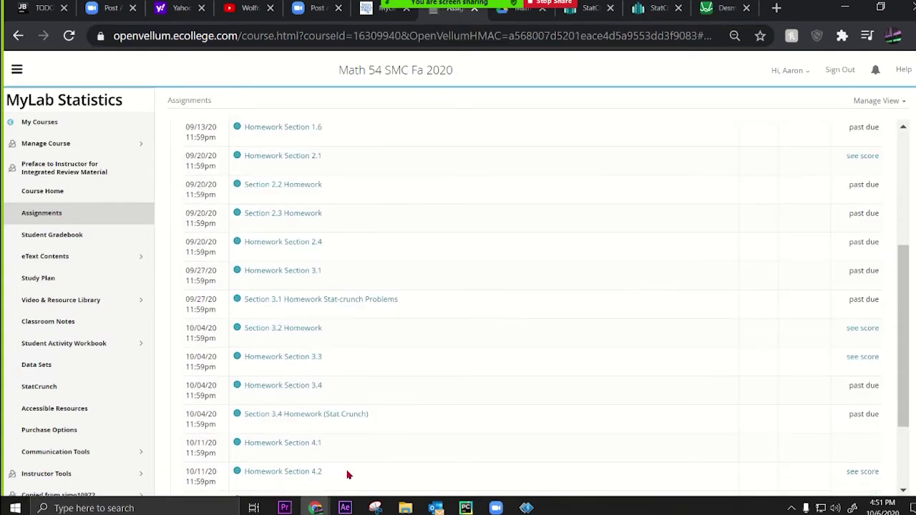
pyautogui.scroll(-3, 336, 430)
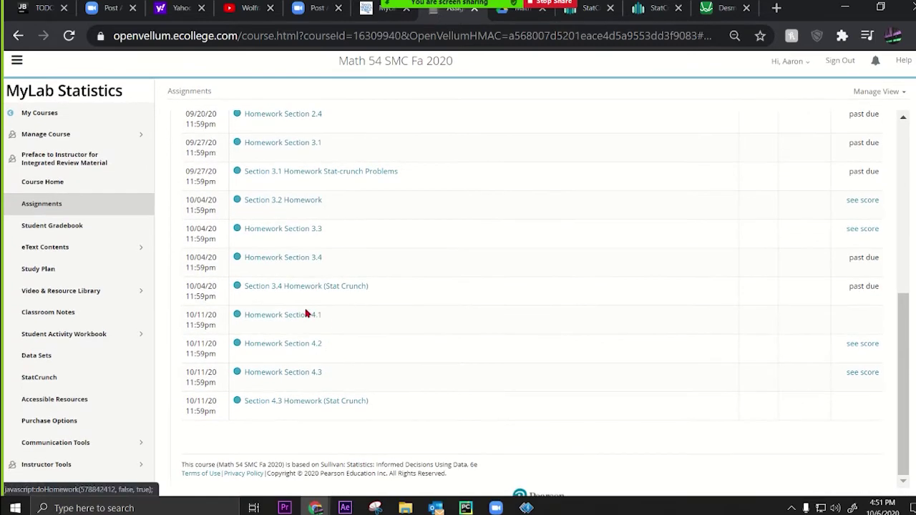
pyautogui.click(308, 318)
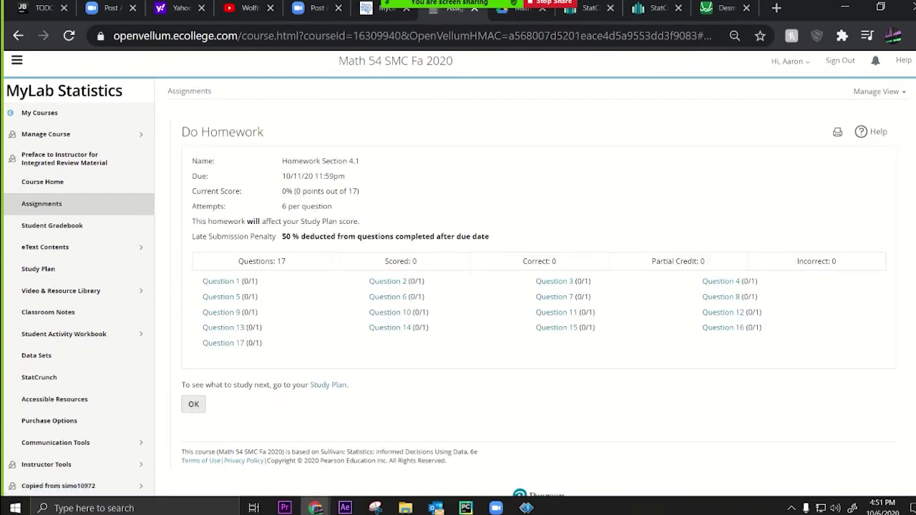
pyautogui.hotkey('alt', 'Tab')
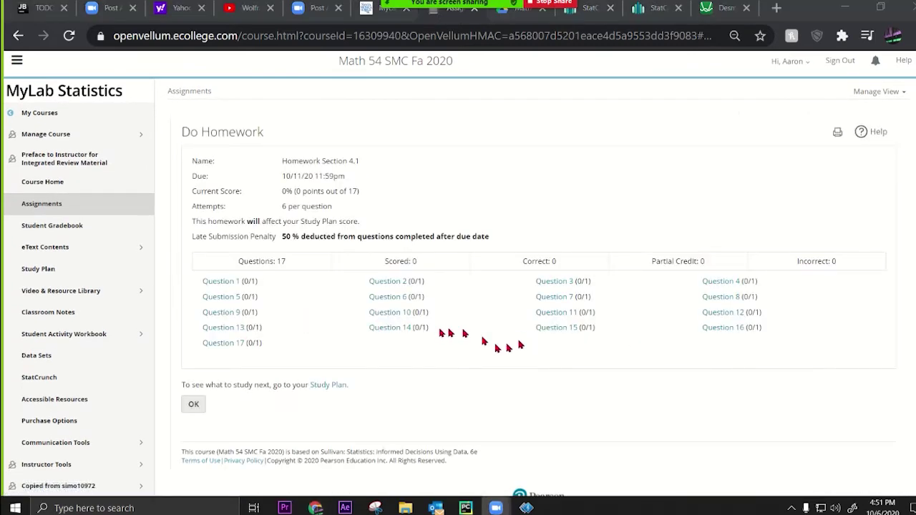
pyautogui.click(389, 317)
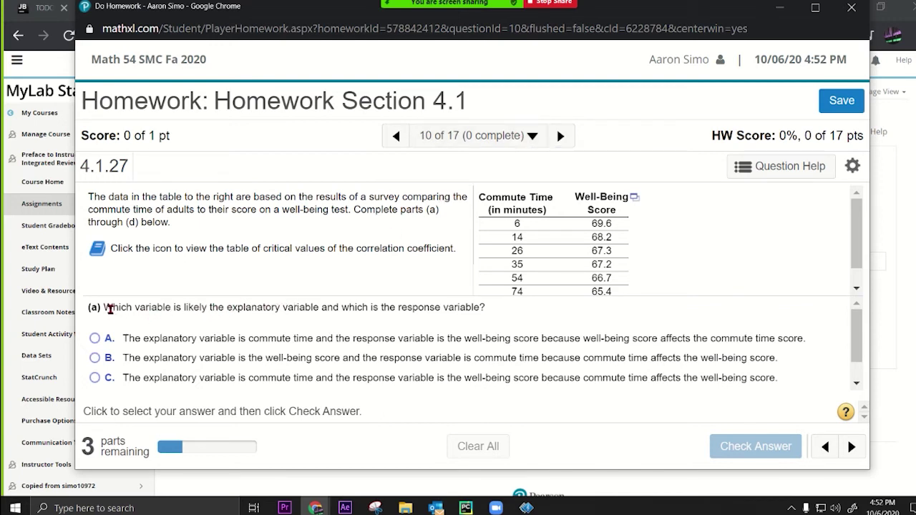
# Step: Try option A as the answer to part (a) about the explanatory and response variables, and check it
pyautogui.moveTo(126, 307); pyautogui.dragTo(310, 305)
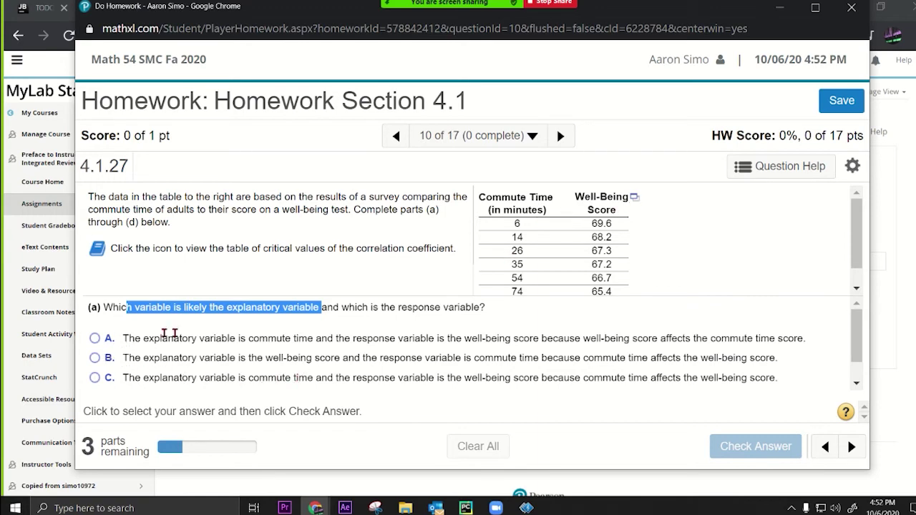
pyautogui.moveTo(315, 338); pyautogui.dragTo(236, 340)
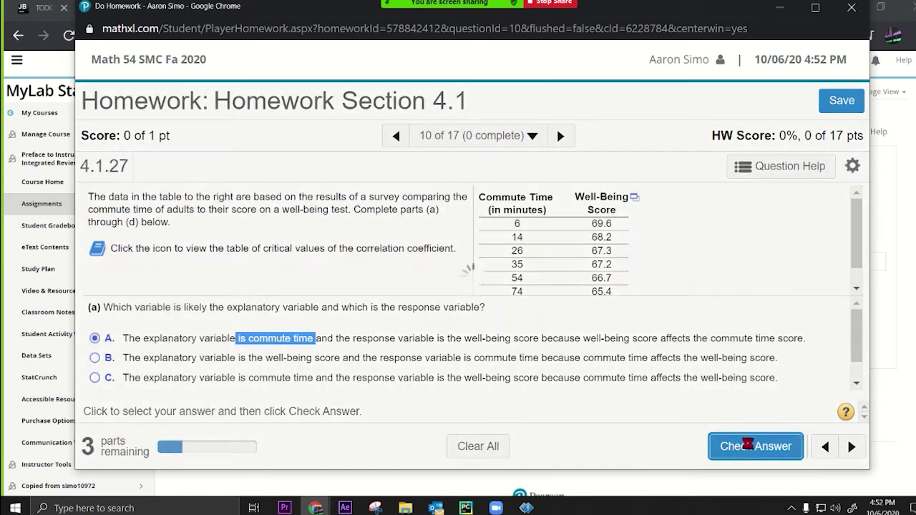
pyautogui.click(756, 446)
pyautogui.click(472, 368)
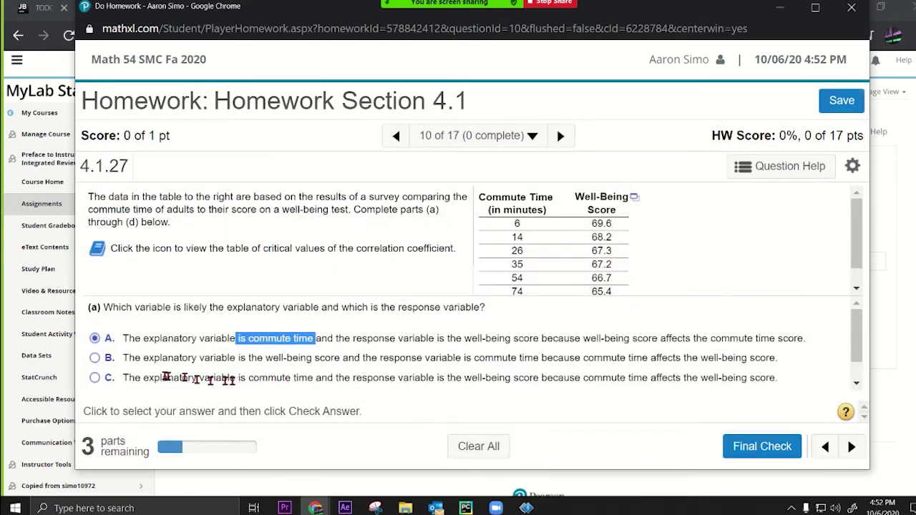
# Step: Select option C in part (a), commute time as explanatory variable affecting the well-being score, submit the final check and continue to part (b)
pyautogui.click(95, 380)
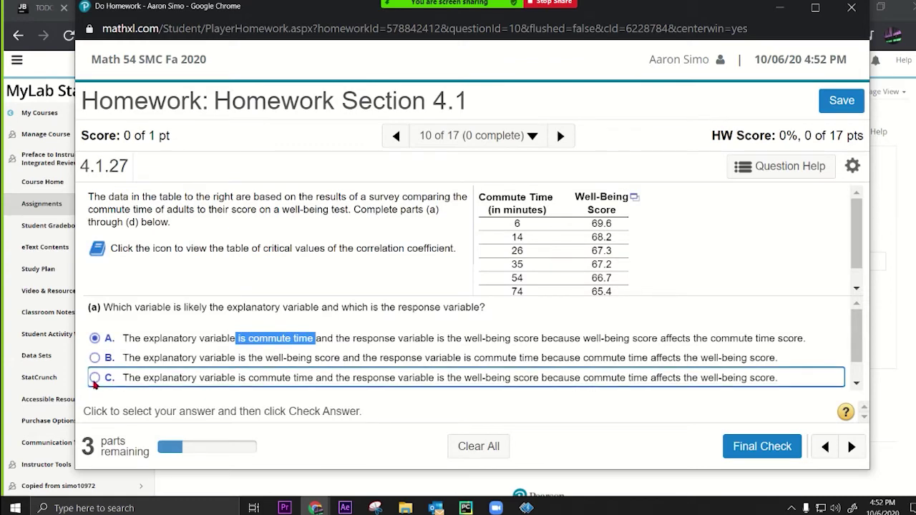
pyautogui.click(759, 448)
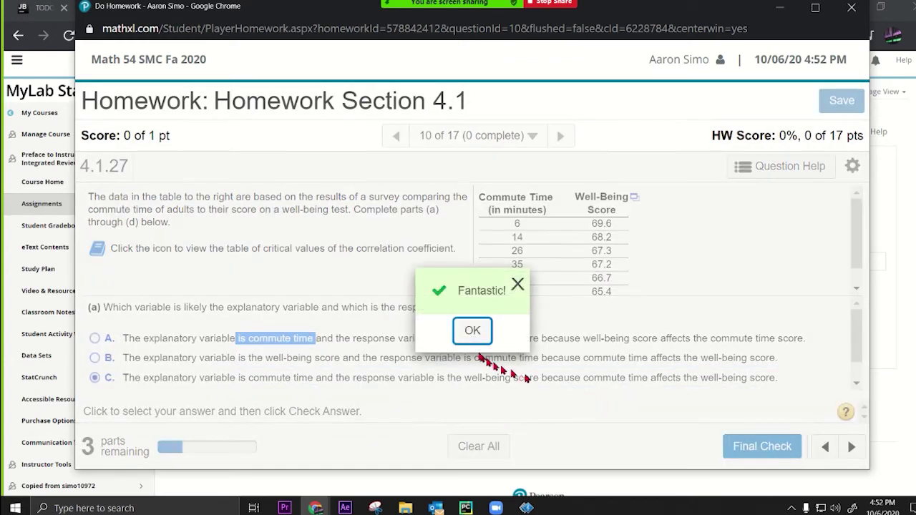
pyautogui.click(472, 334)
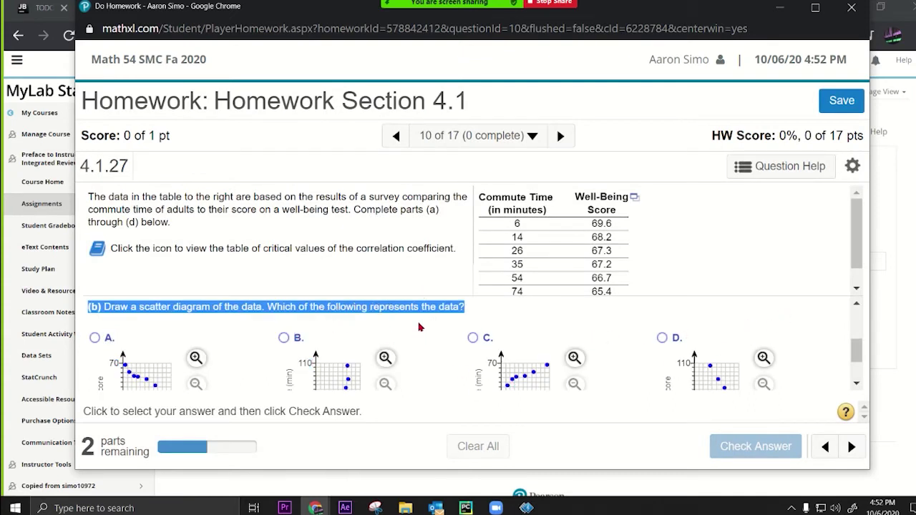
# Step: Open the commute time and well-being score table of Question 10 in StatCrunch to prepare the part (b) scatter diagram
pyautogui.click(216, 308)
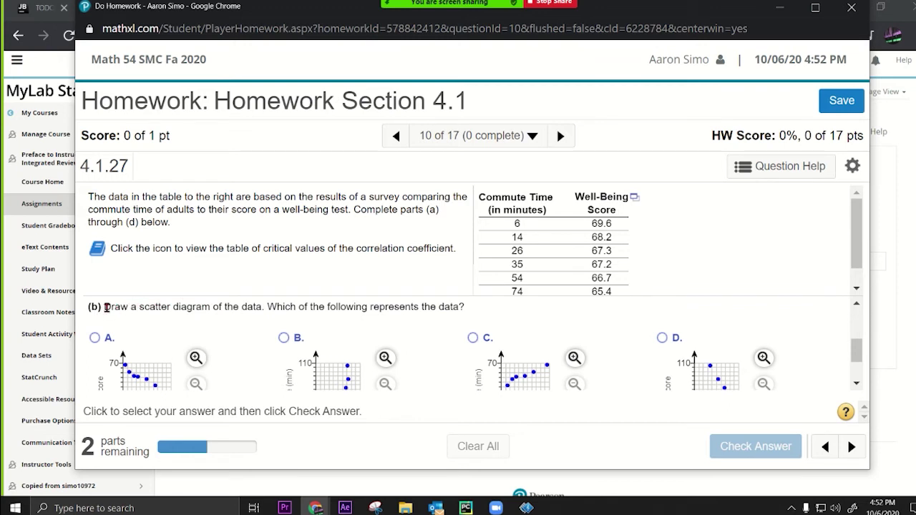
pyautogui.moveTo(106, 306); pyautogui.dragTo(150, 304)
pyautogui.scroll(-1, 230, 342)
pyautogui.click(226, 348)
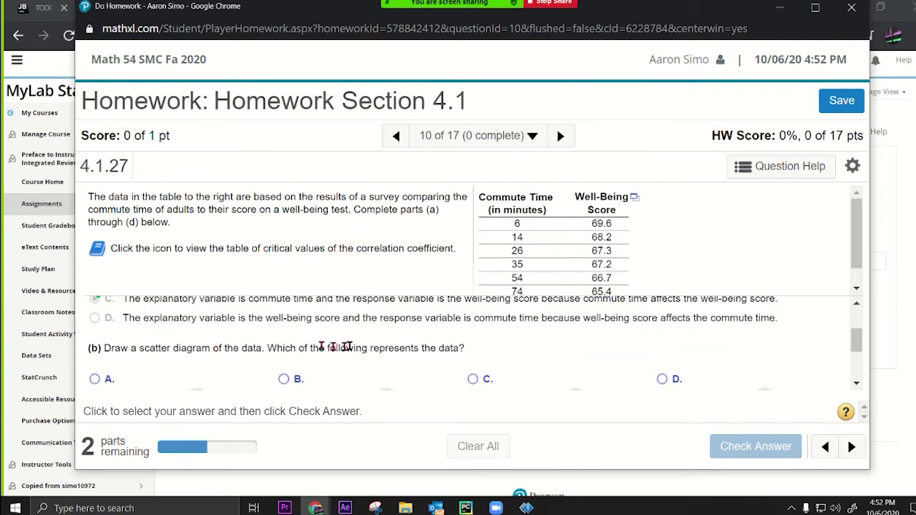
pyautogui.scroll(-2, 336, 347)
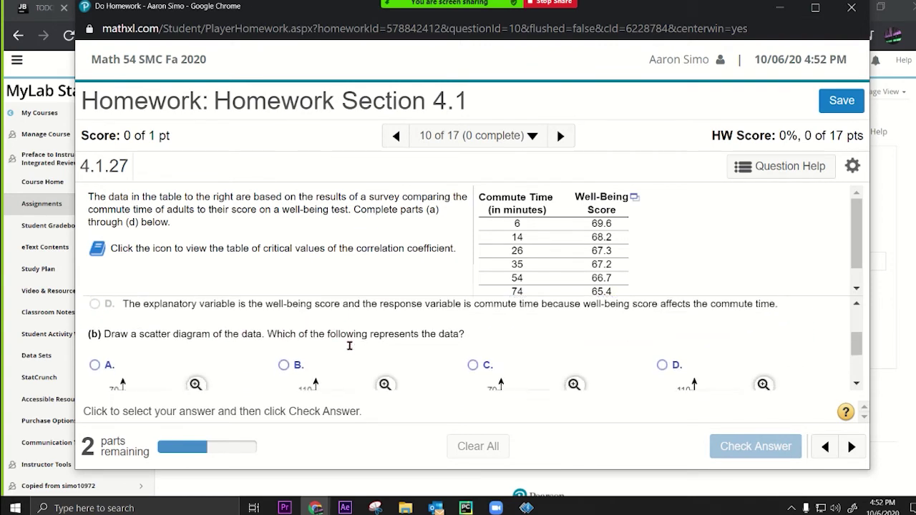
pyautogui.click(634, 196)
pyautogui.click(653, 218)
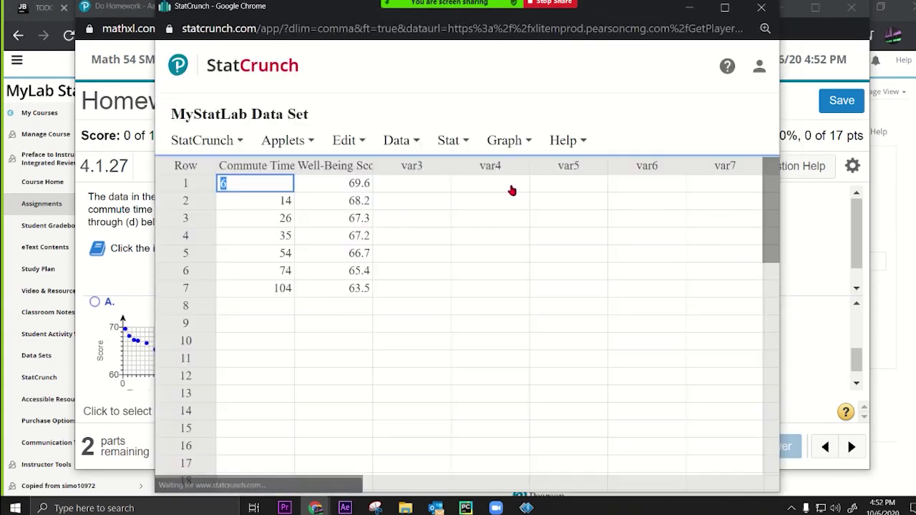
# Step: Compute a simple linear regression with Commute Time (in minutes) as X variable and Well-Being Score as Y variable
pyautogui.click(458, 143)
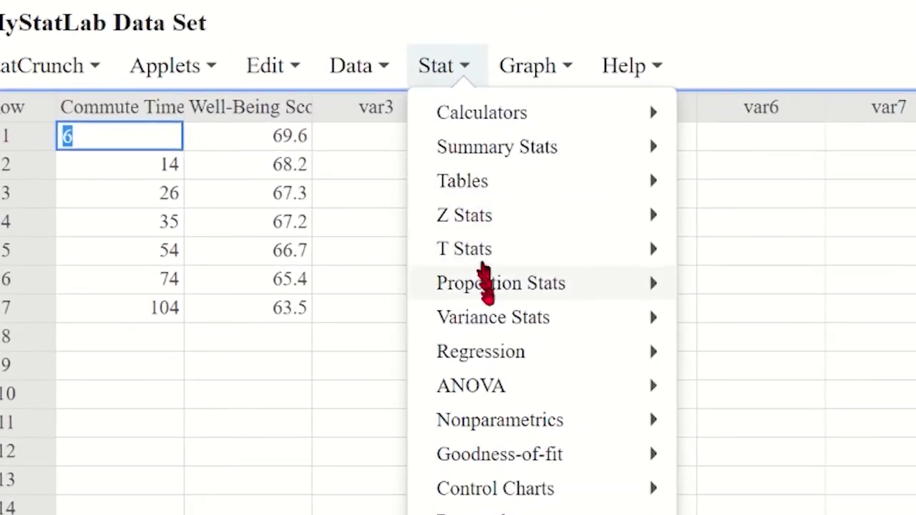
pyautogui.moveTo(654, 362)
pyautogui.click(711, 367)
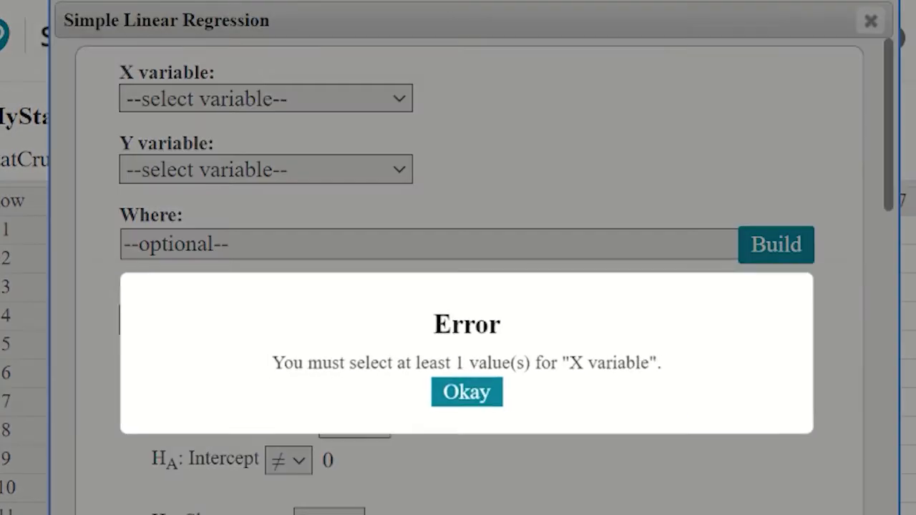
pyautogui.click(466, 390)
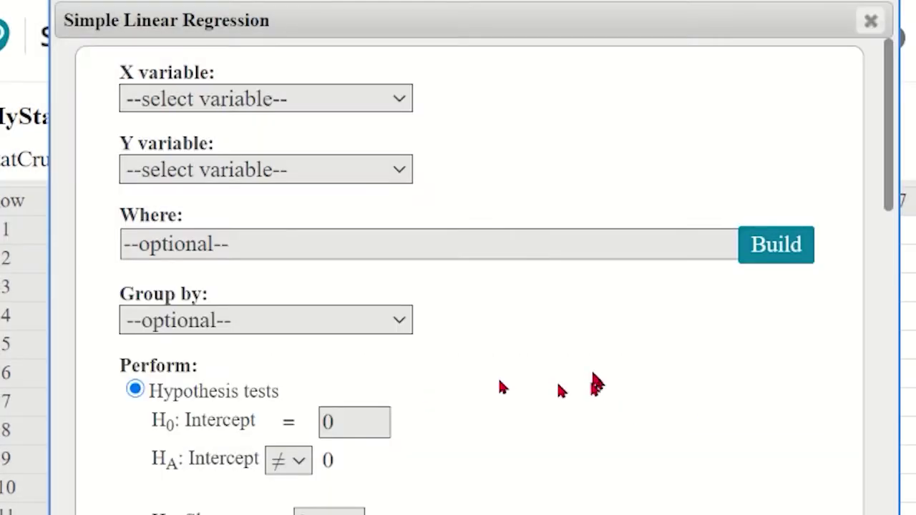
pyautogui.click(262, 100)
pyautogui.click(254, 170)
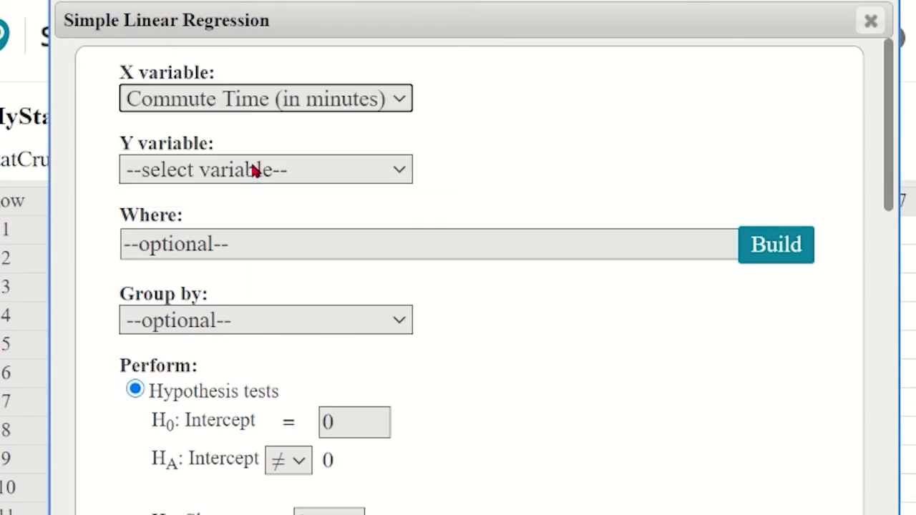
pyautogui.click(228, 175)
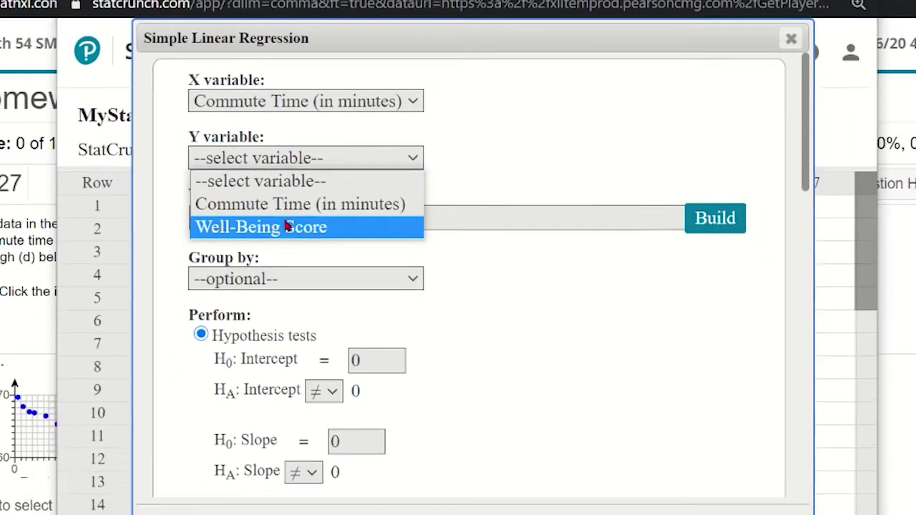
pyautogui.click(287, 226)
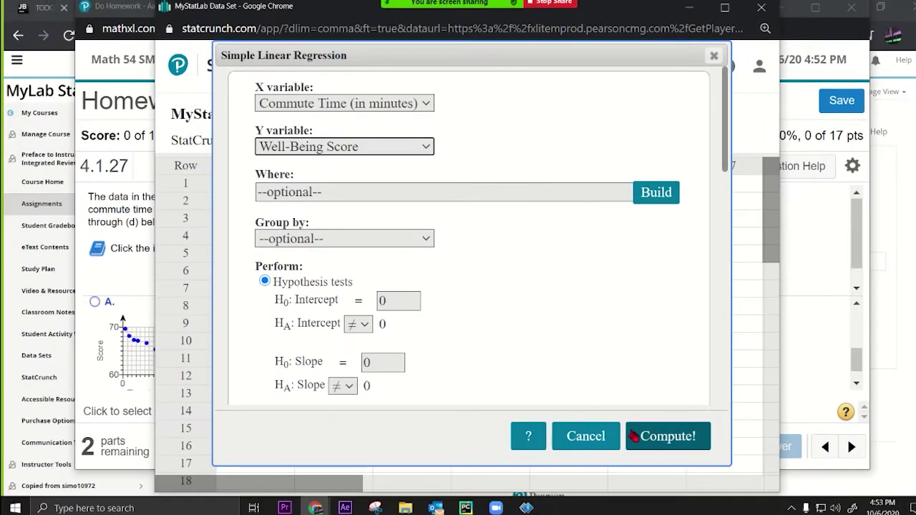
pyautogui.click(704, 514)
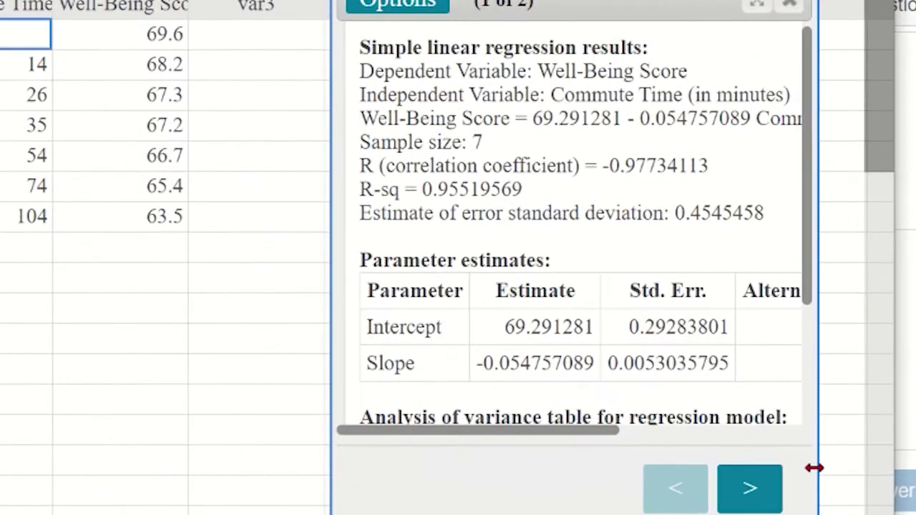
# Step: Show the fitted line plot, move StatCrunch aside to compare it with the answer graphs, and answer part (b) with option A
pyautogui.click(772, 490)
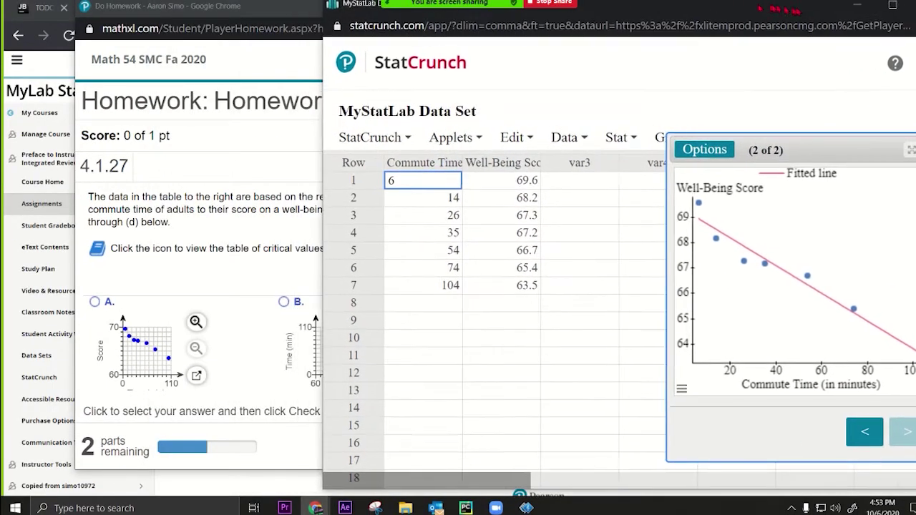
pyautogui.moveTo(794, 12); pyautogui.dragTo(589, 30)
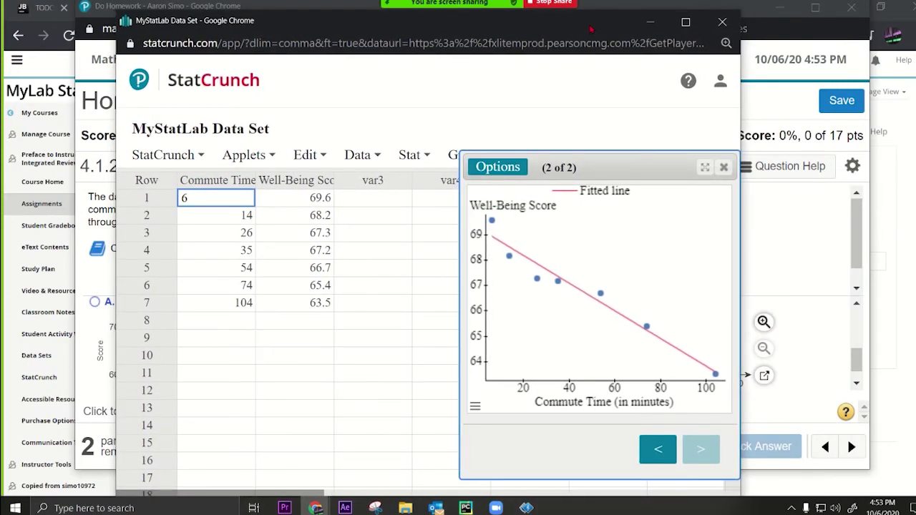
pyautogui.moveTo(590, 29)
pyautogui.mouseDown()
pyautogui.moveTo(915, 20)
pyautogui.moveTo(915, 66)
pyautogui.mouseUp()
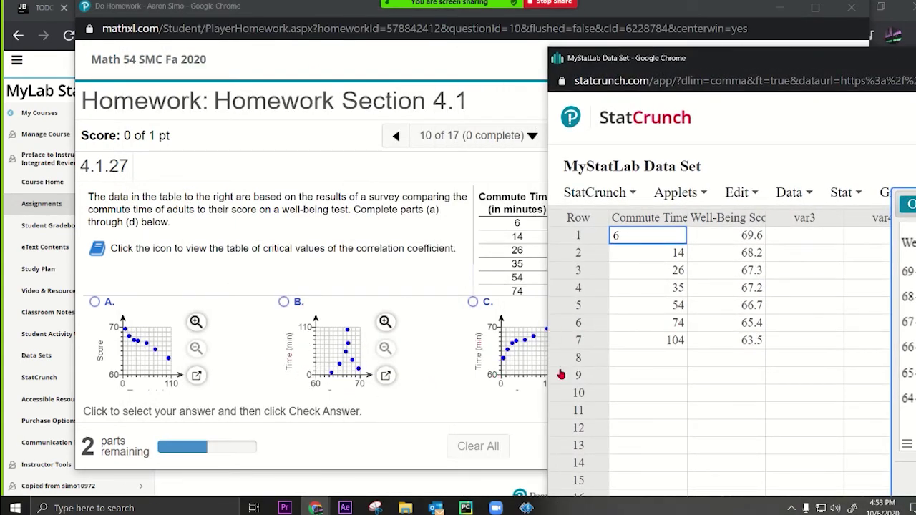
pyautogui.moveTo(707, 65); pyautogui.dragTo(915, 57)
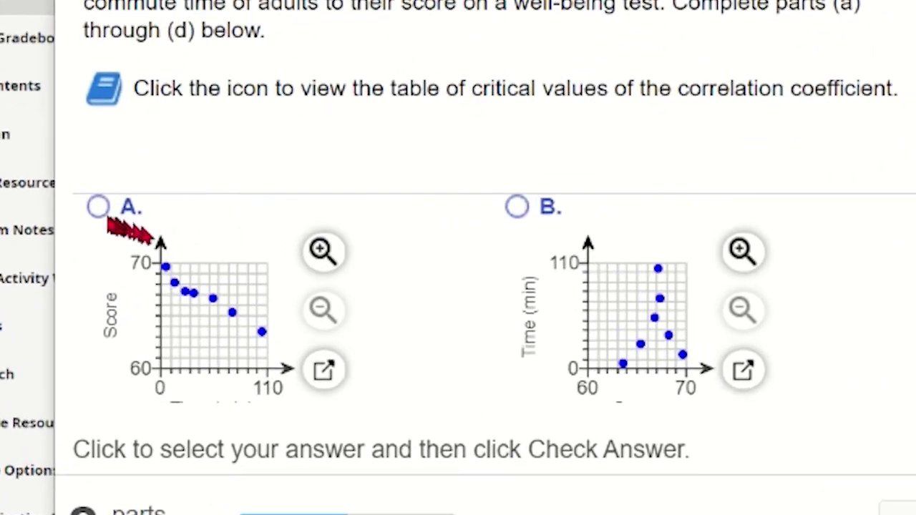
pyautogui.click(94, 296)
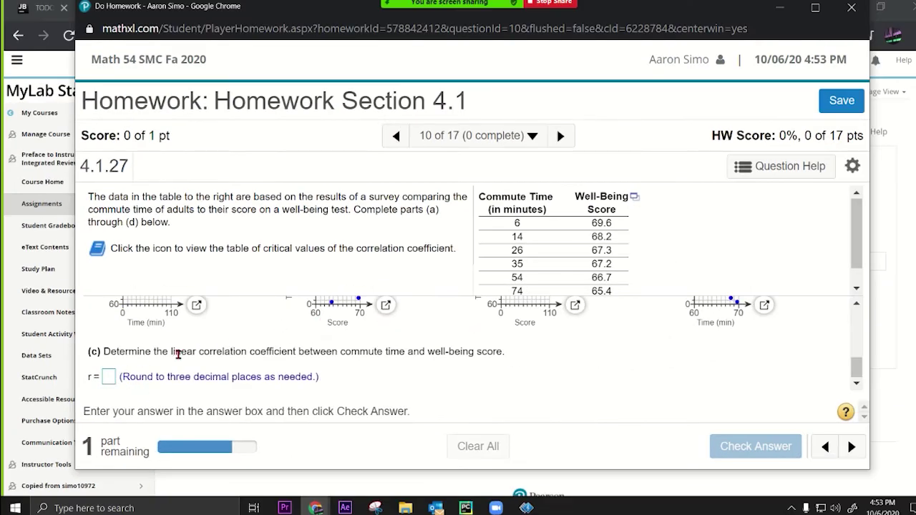
# Step: Read part (c), then look up the correlation coefficient R on the first page of the maximized StatCrunch regression results
pyautogui.moveTo(179, 354); pyautogui.dragTo(511, 352)
pyautogui.hotkey('alt', 'Tab')
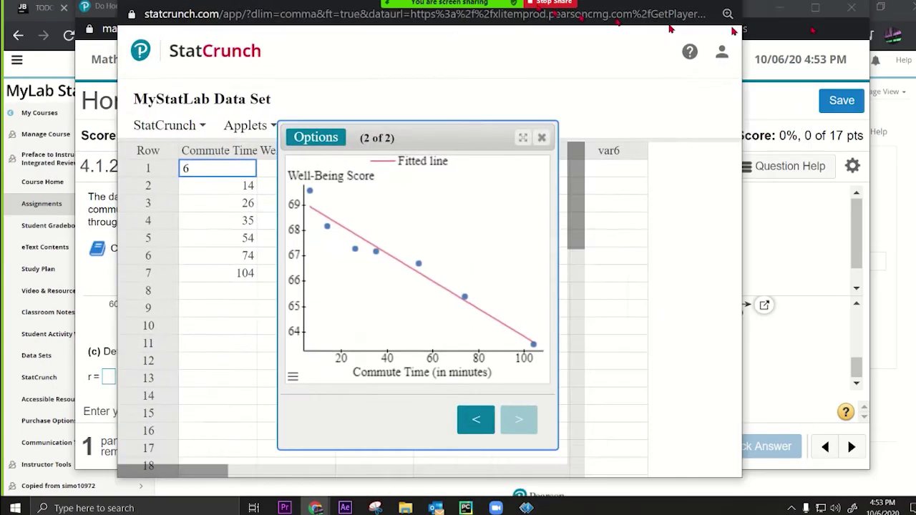
pyautogui.press('super+Up')
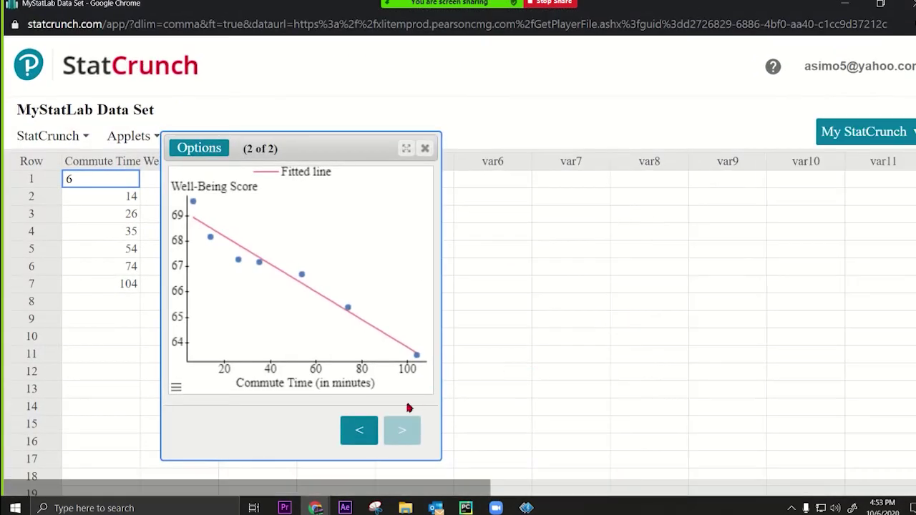
pyautogui.click(358, 435)
pyautogui.moveTo(316, 250); pyautogui.dragTo(348, 250)
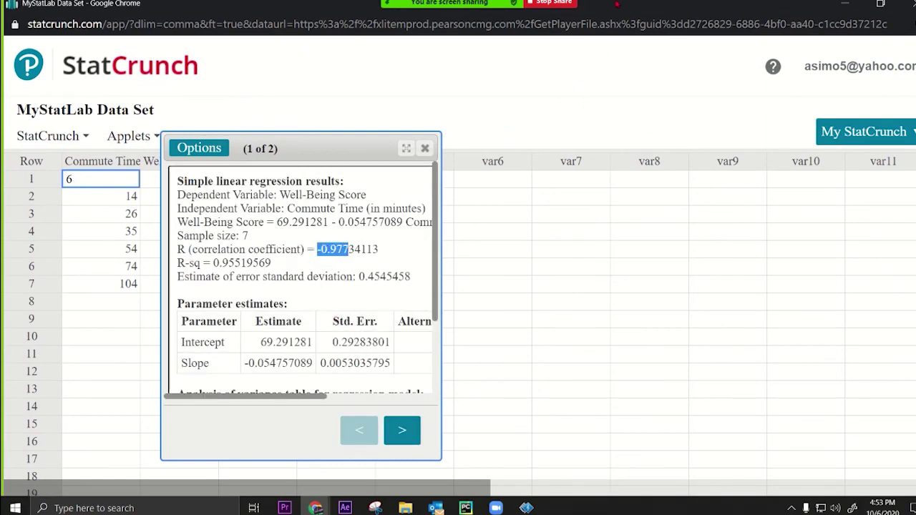
# Step: Enter -.977 as the linear correlation coefficient r in part (c), check the answer and continue to part (d)
pyautogui.hotkey('alt', 'Tab')
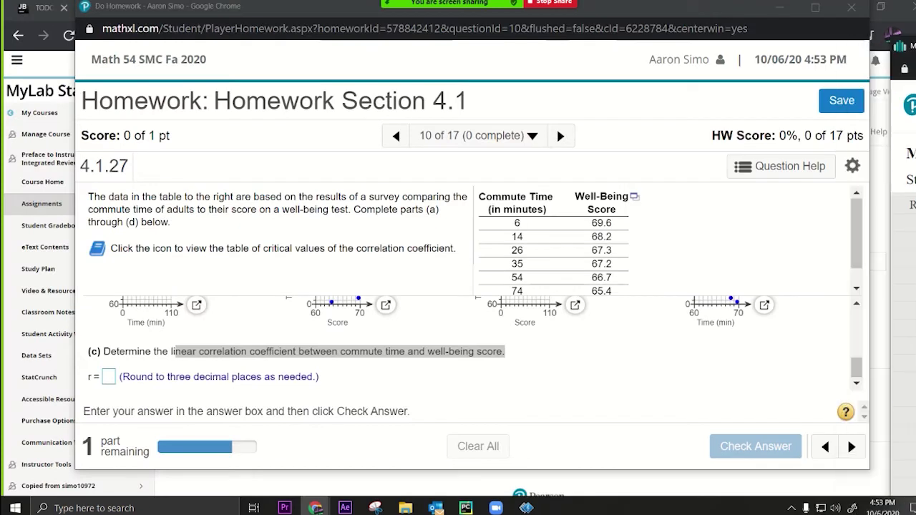
pyautogui.click(110, 379)
pyautogui.write('-.9773')
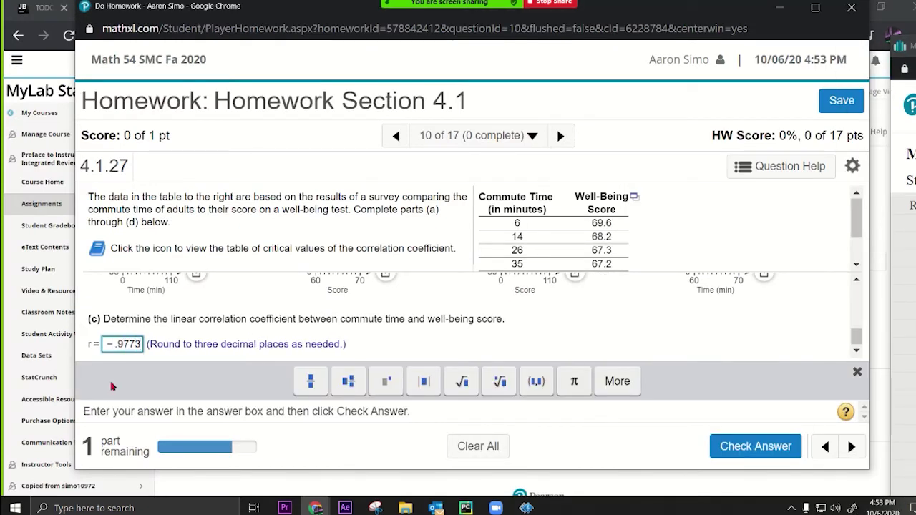
pyautogui.press('BackSpace')
pyautogui.press('Return')
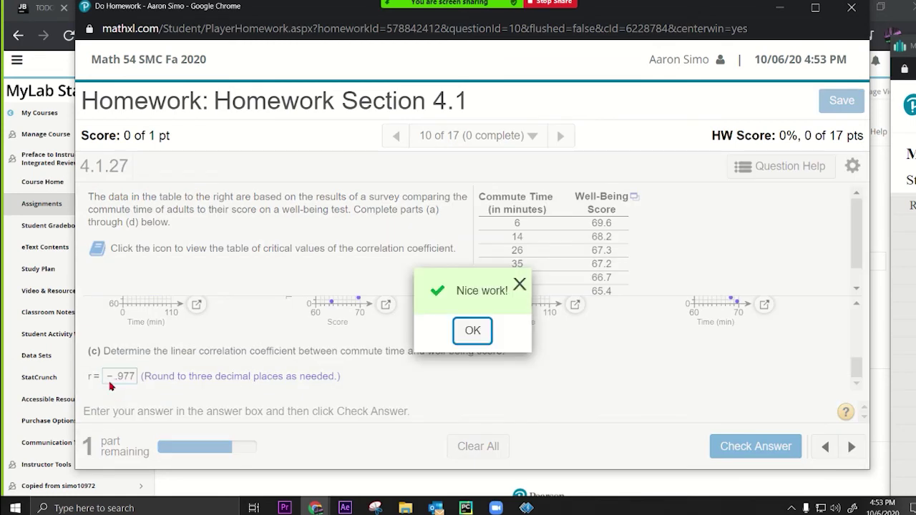
pyautogui.click(472, 330)
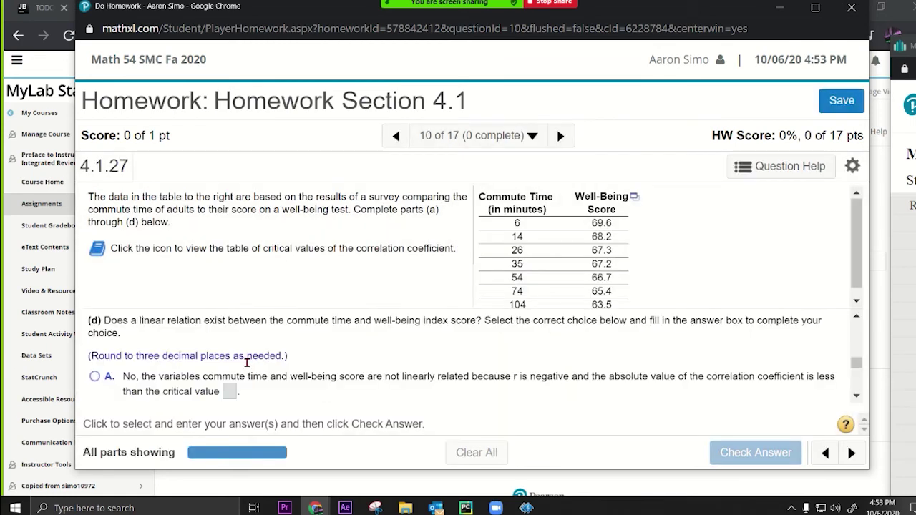
# Step: Review the part (d) question and answer choices, making the homework window taller and its page zoom smaller to fit more choices
pyautogui.moveTo(156, 317); pyautogui.dragTo(390, 348)
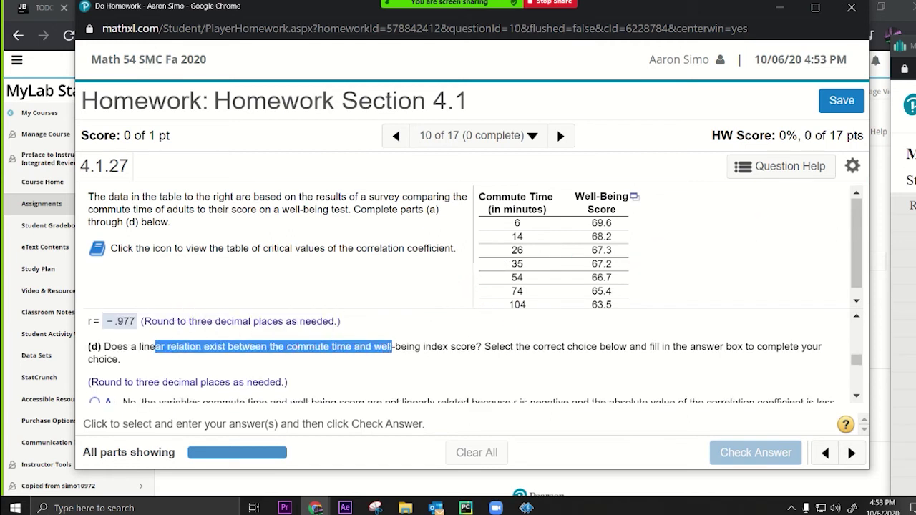
pyautogui.click(455, 256)
pyautogui.click(530, 240)
pyautogui.click(635, 220)
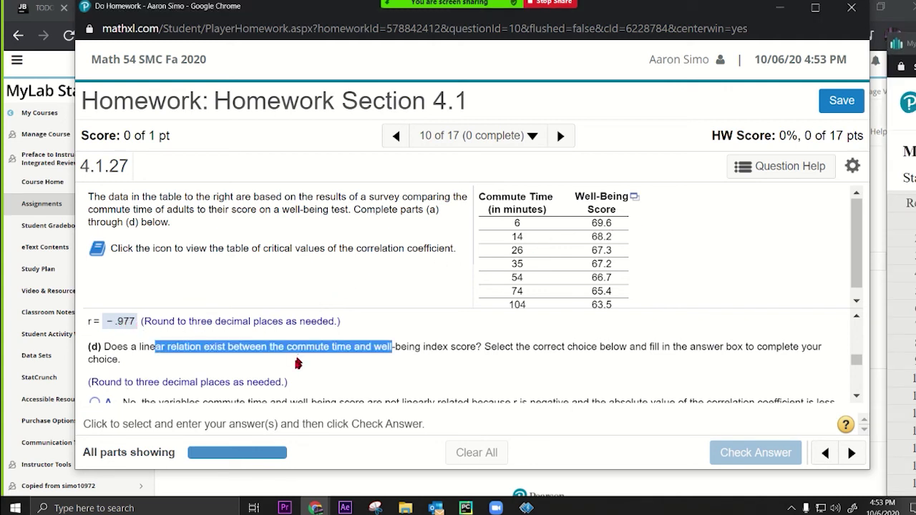
pyautogui.scroll(-3, 298, 364)
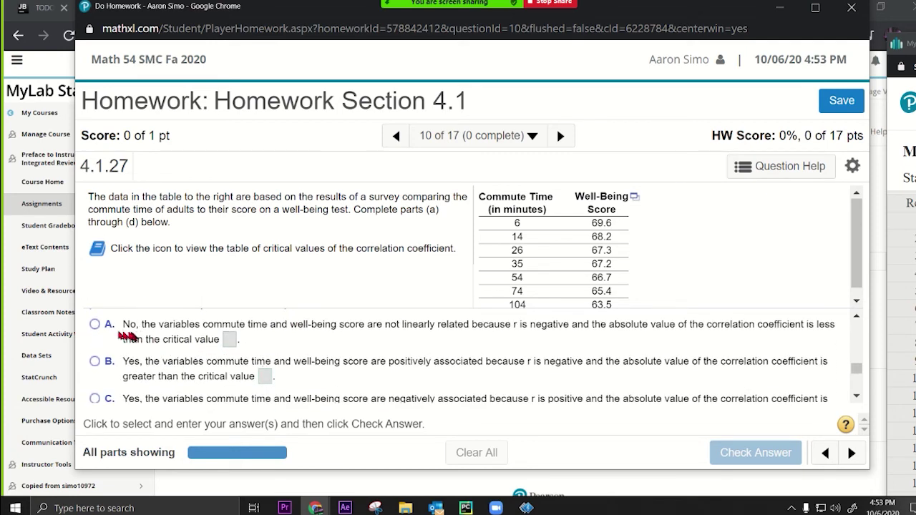
pyautogui.scroll(-2, 102, 370)
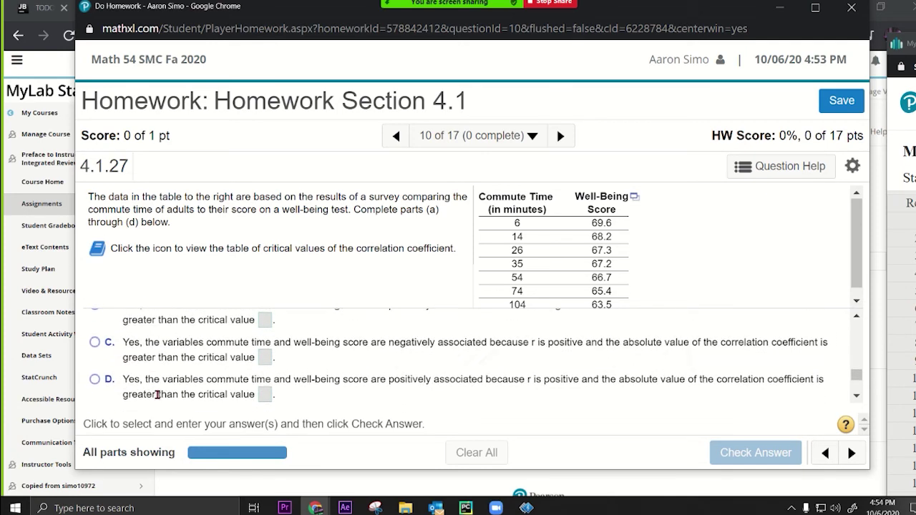
pyautogui.scroll(2, 320, 404)
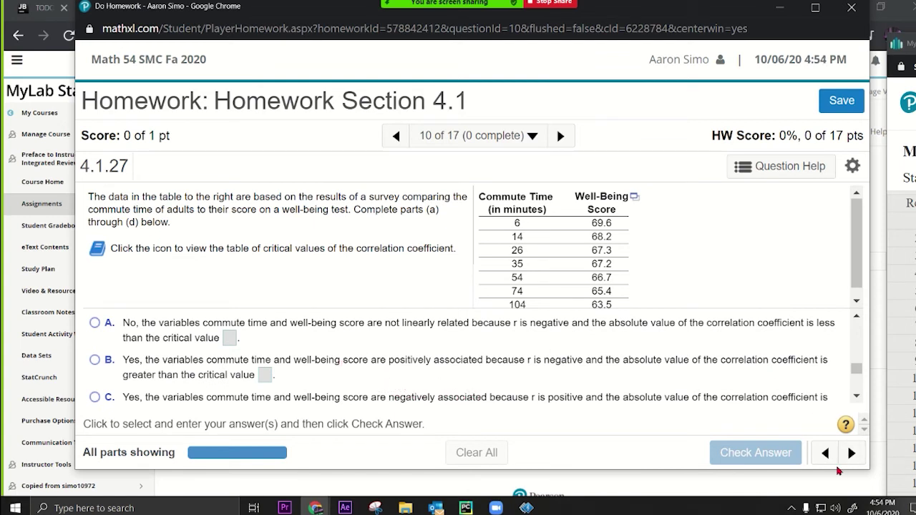
pyautogui.moveTo(837, 470); pyautogui.dragTo(837, 495)
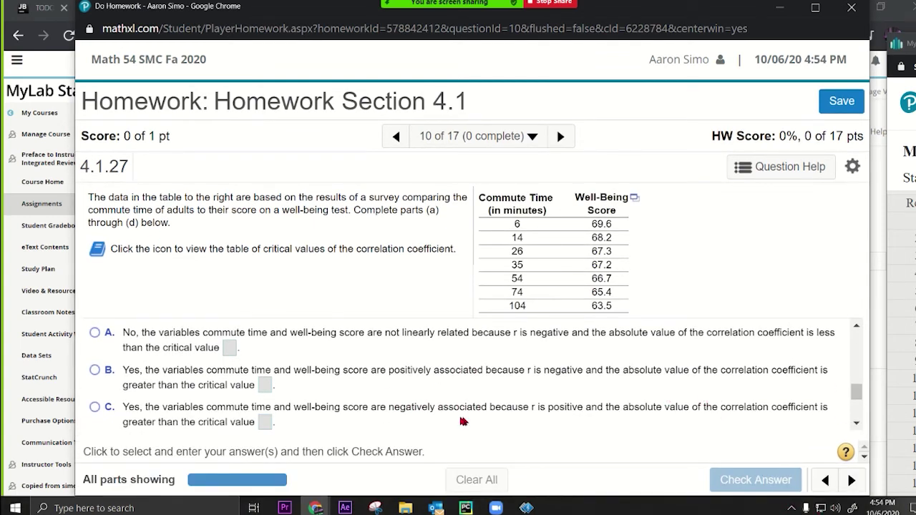
pyautogui.hotkey('ctrl', '-')
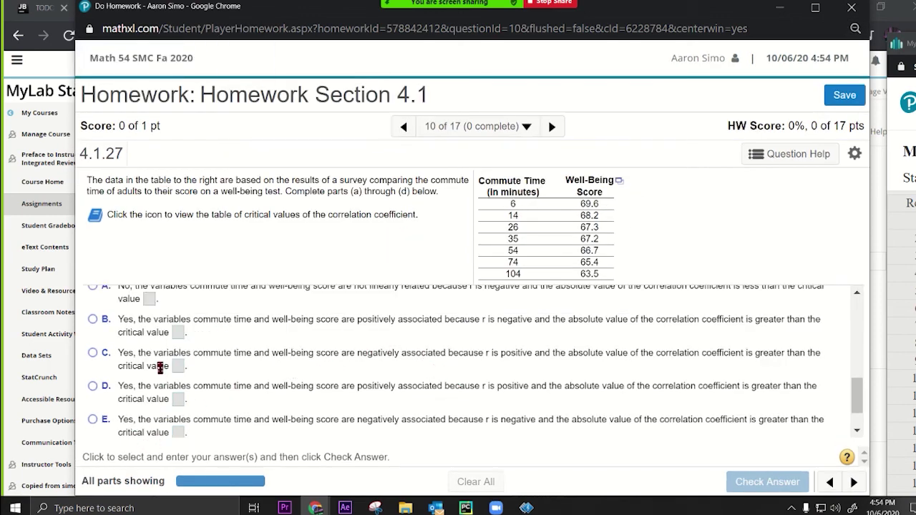
# Step: Compare options C, D and E in part (d) and select option E, negatively associated because r is negative
pyautogui.moveTo(246, 352); pyautogui.dragTo(508, 353)
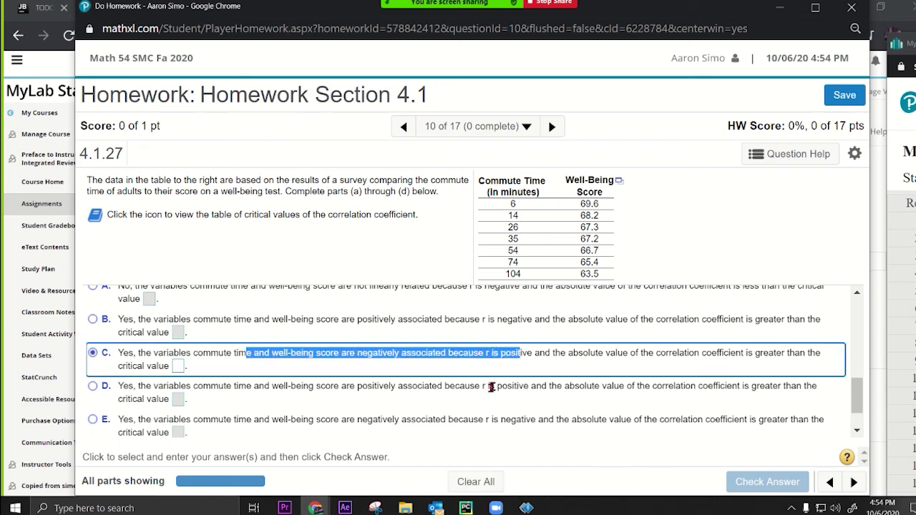
pyautogui.click(393, 386)
pyautogui.moveTo(381, 420); pyautogui.dragTo(536, 420)
pyautogui.click(179, 434)
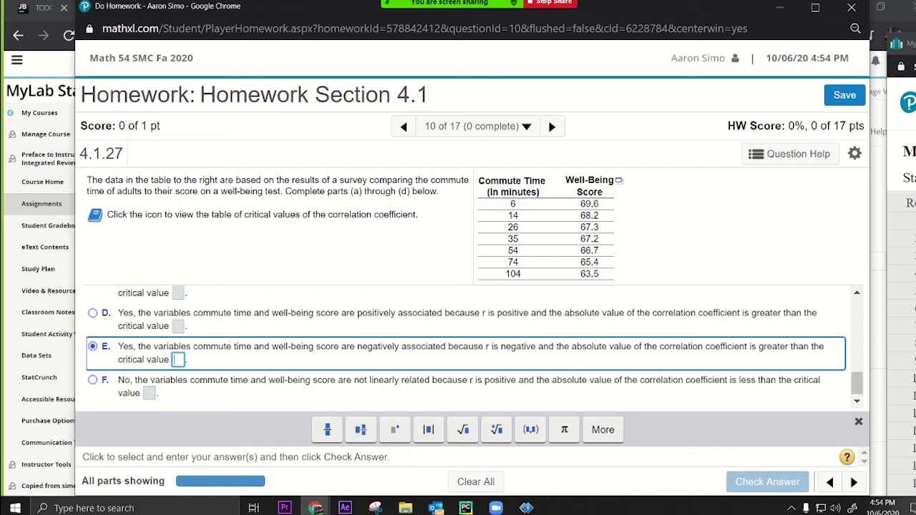
# Step: Look up the critical value for n = 7 in the critical values table and activate option E's critical value field
pyautogui.hotkey('alt', 'Tab')
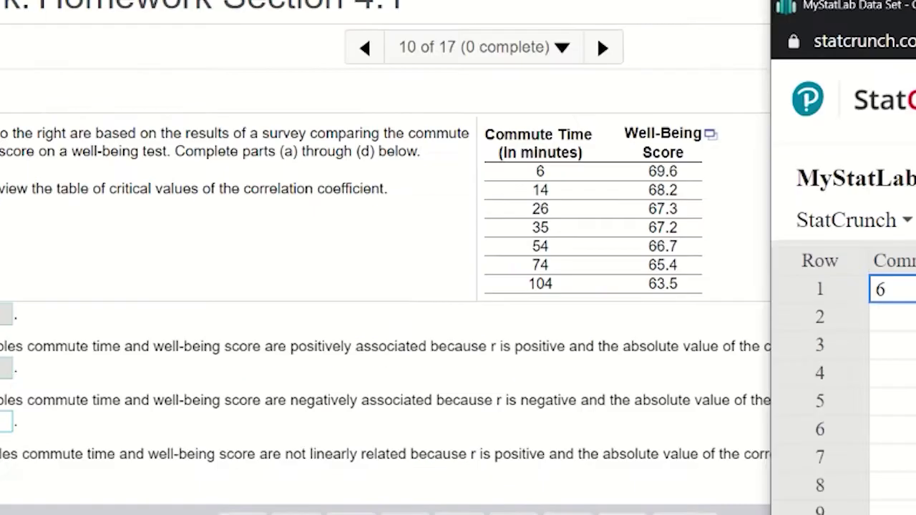
pyautogui.hotkey('alt', 'Tab')
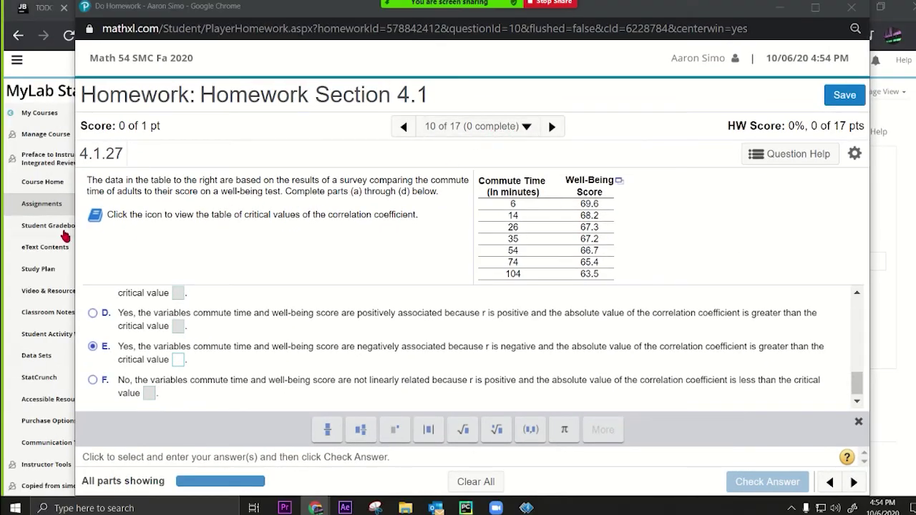
pyautogui.click(89, 216)
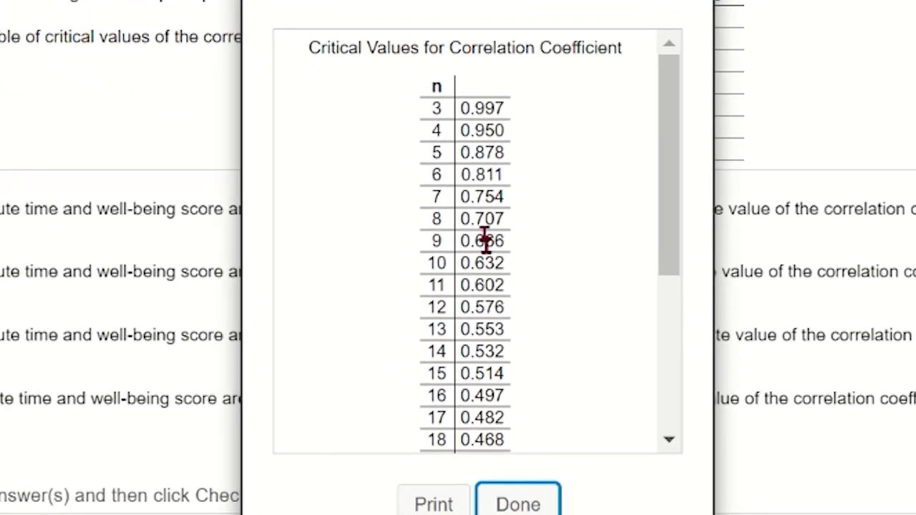
pyautogui.moveTo(461, 197)
pyautogui.mouseDown()
pyautogui.moveTo(530, 213)
pyautogui.moveTo(499, 197)
pyautogui.moveTo(461, 196)
pyautogui.moveTo(517, 204)
pyautogui.mouseUp()
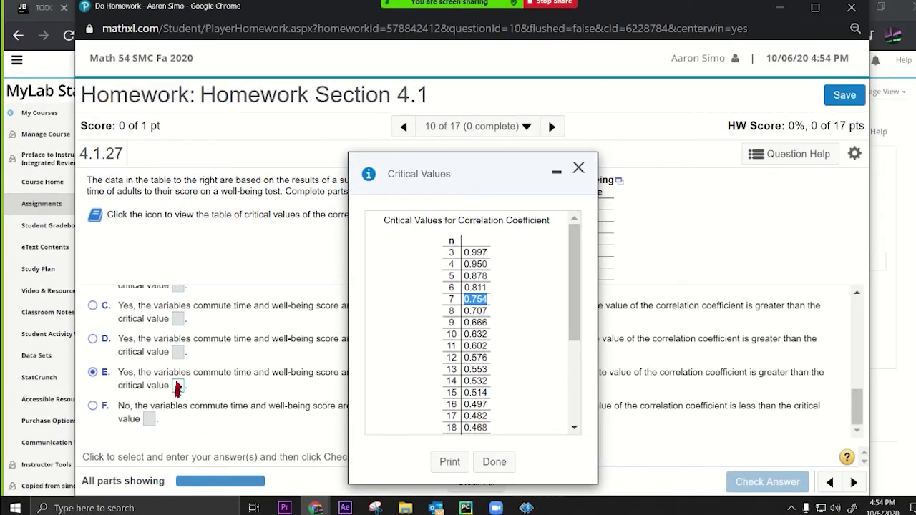
pyautogui.click(177, 386)
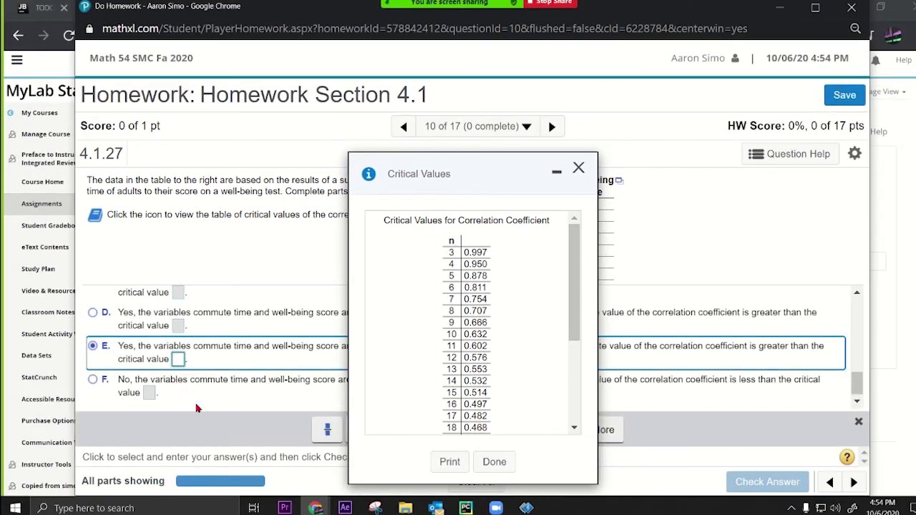